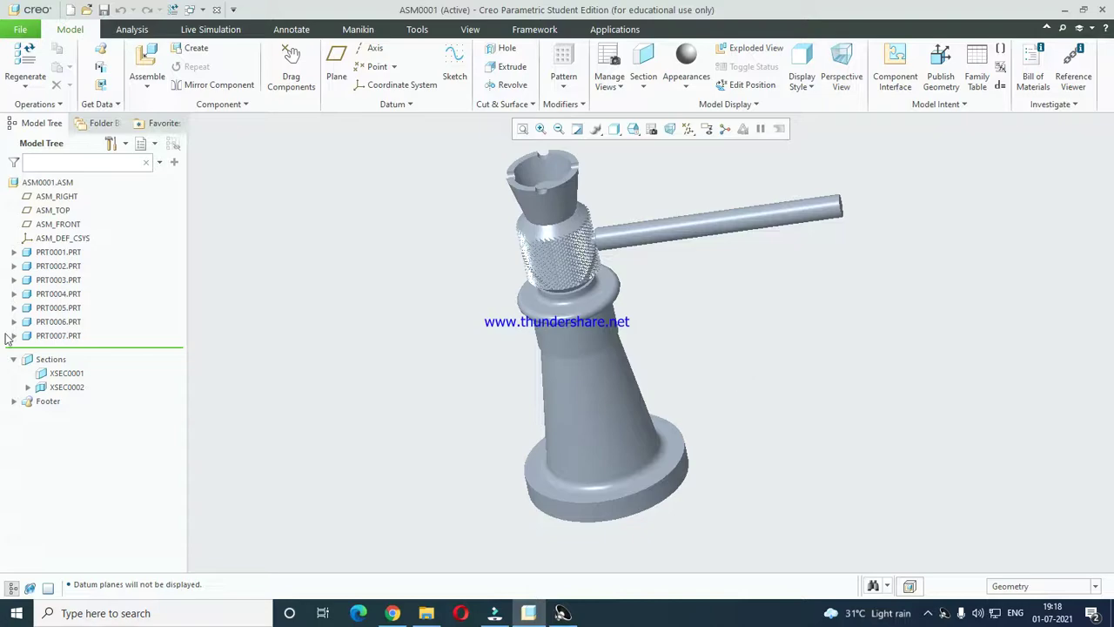
- Create an empty landscape C-size drawing drw0001 of asm0001.asm, without the default template, using the Master Rep
mouse_move(597, 352)
middle_mouse_down()
mouse_move(597, 374)
mouse_move(600, 348)
middle_mouse_up()
left_click(22, 30)
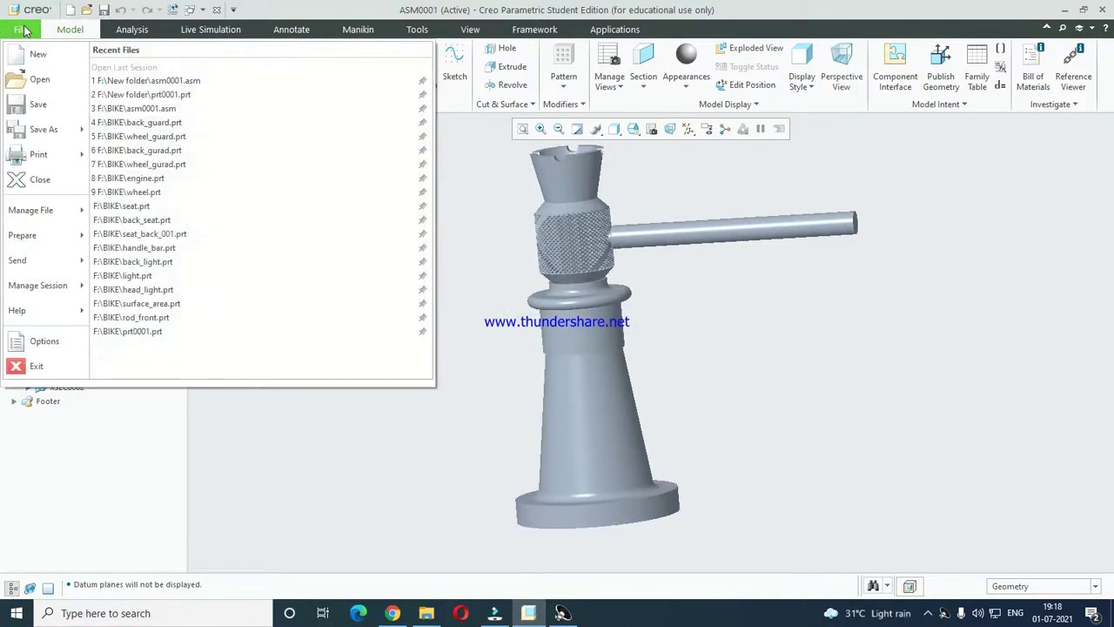
left_click(35, 54)
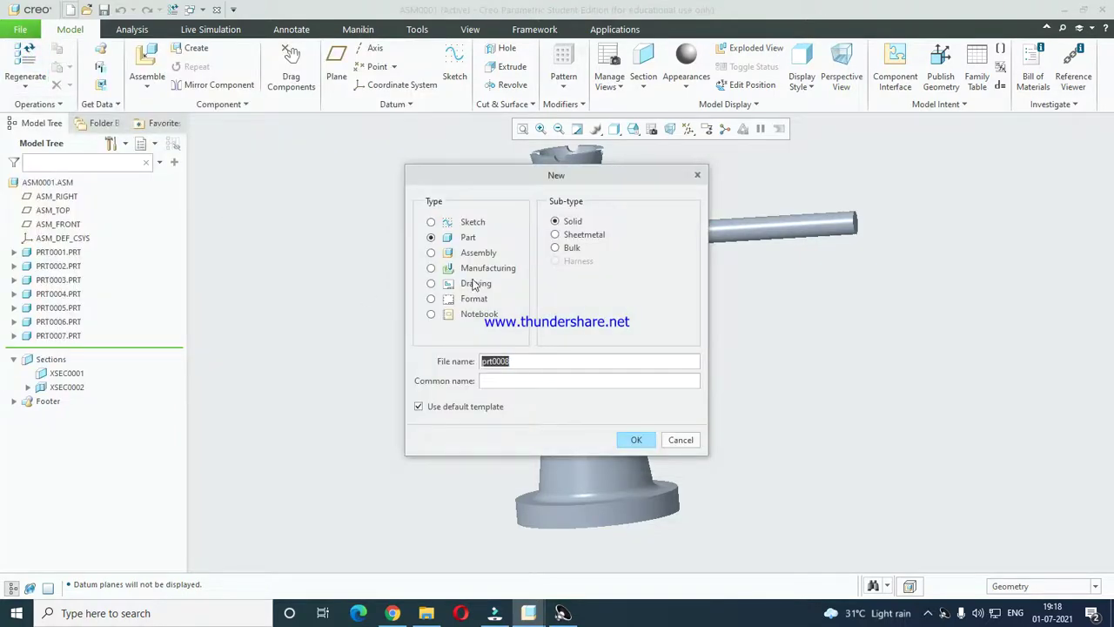
left_click(470, 285)
left_click(452, 406)
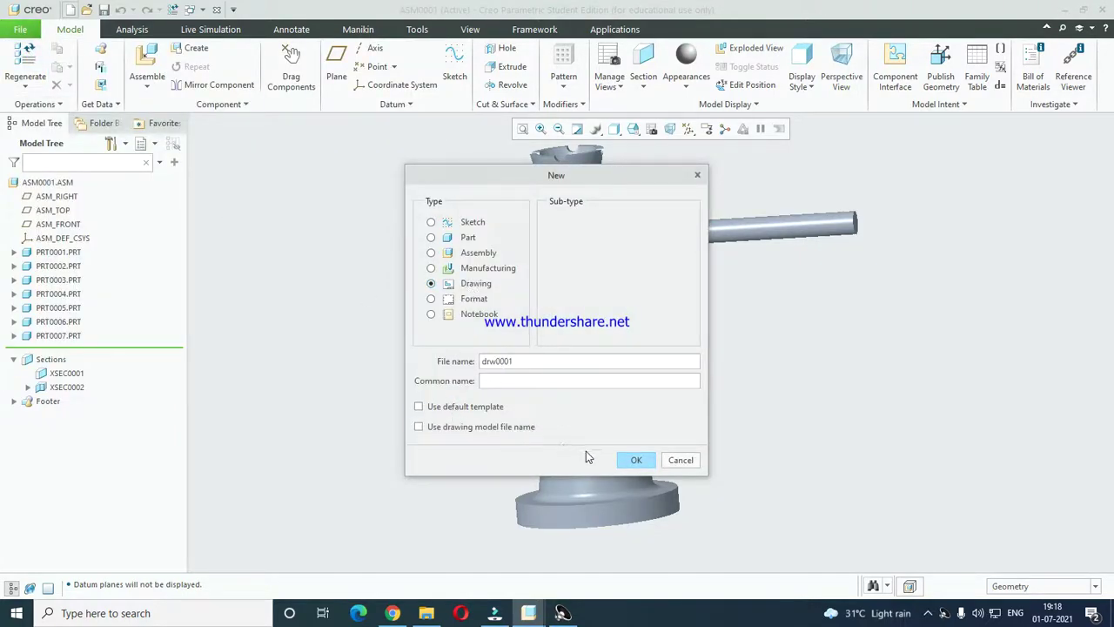
left_click(632, 461)
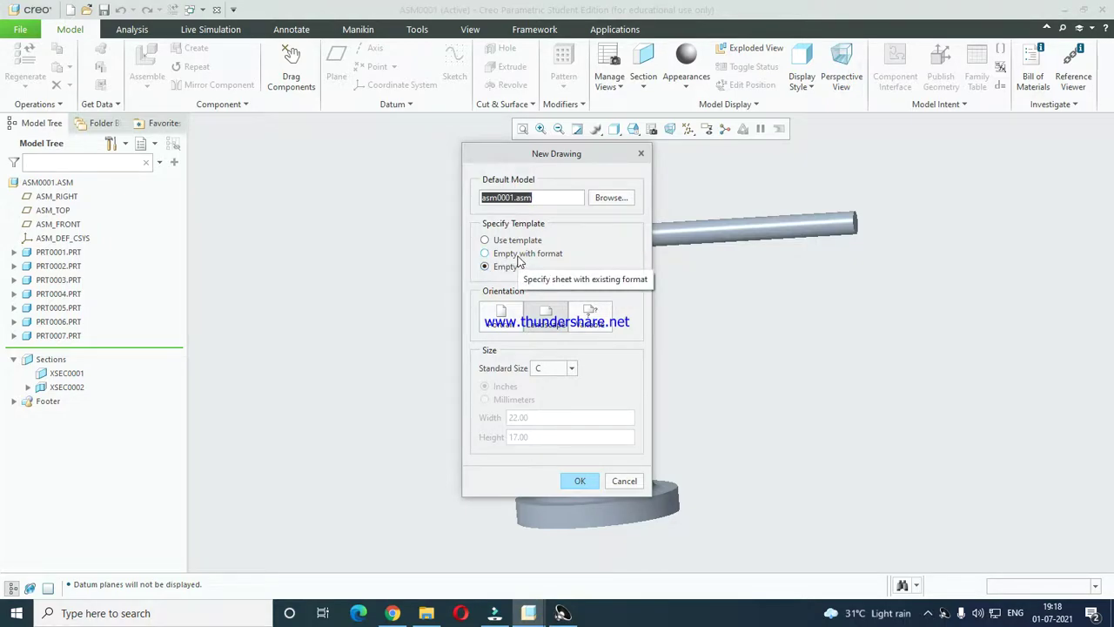
left_click(577, 480)
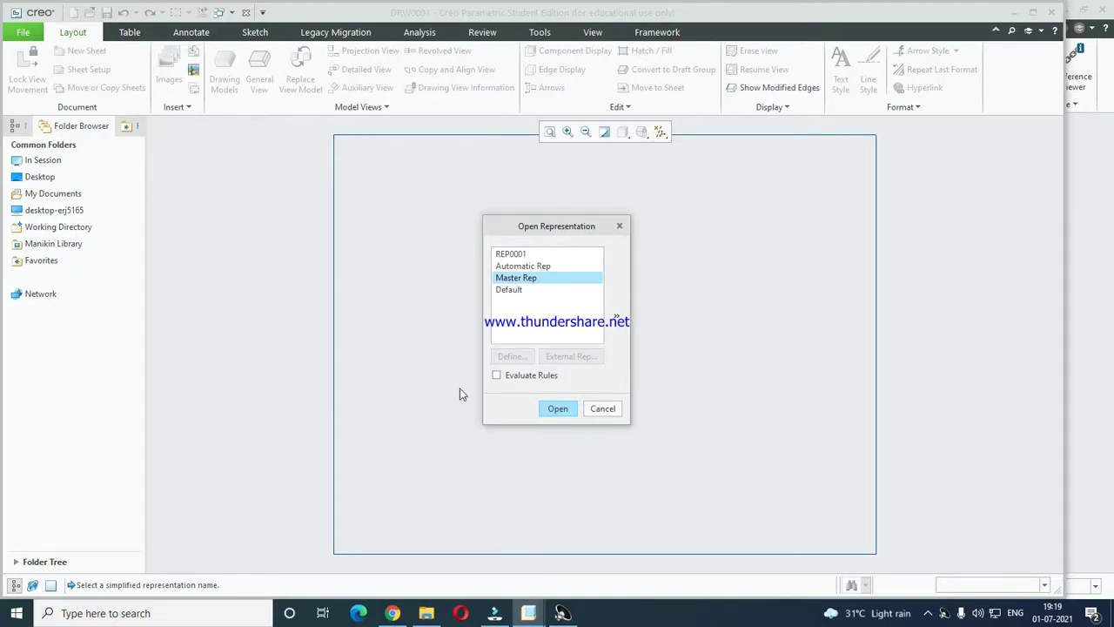
left_click(558, 410)
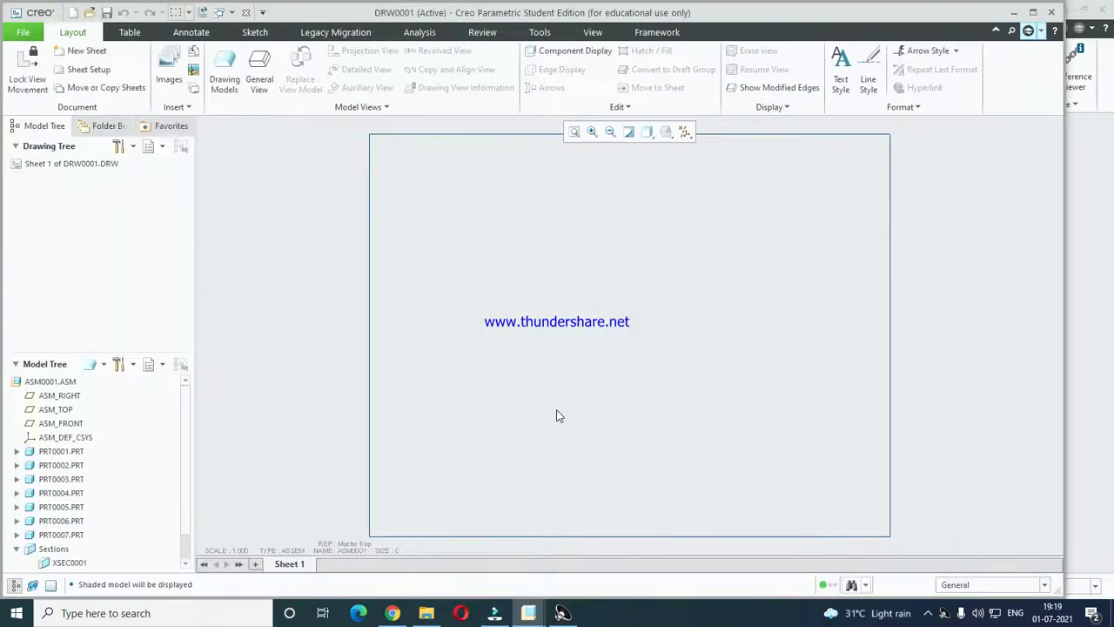
- Maximize the drawing window and add the part PRT0001 to the drawing's models
left_click(66, 382)
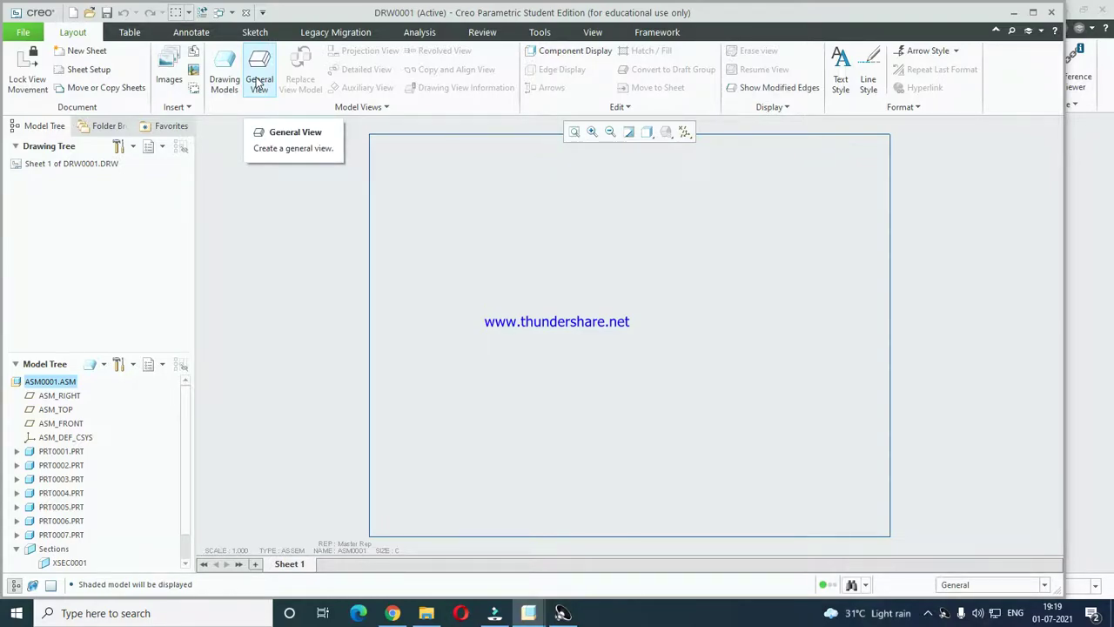
left_click(1033, 12)
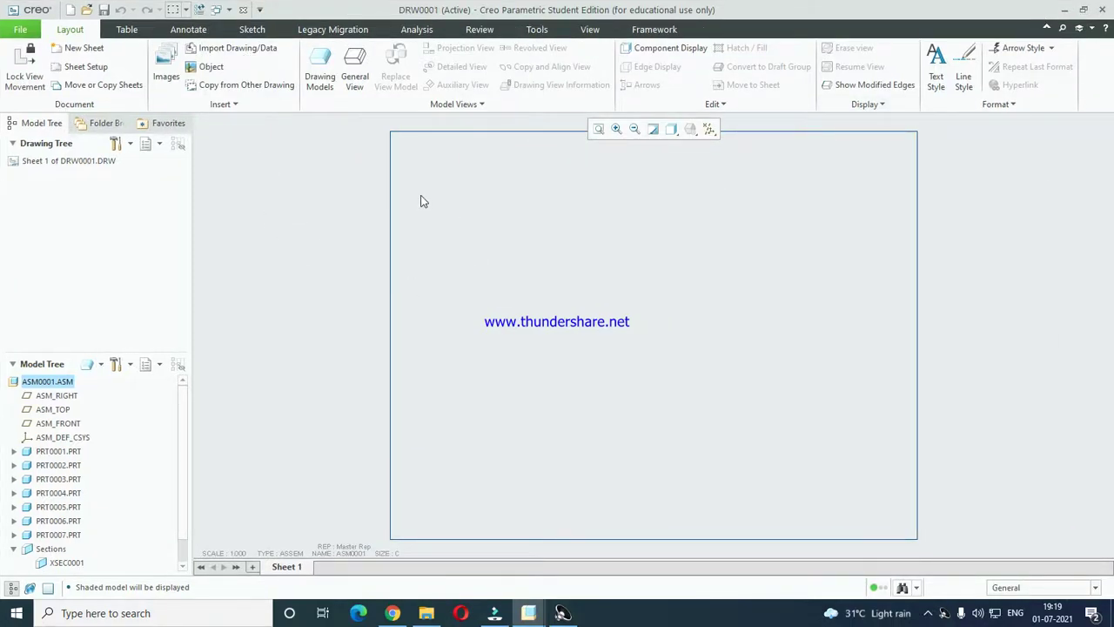
left_click(326, 70)
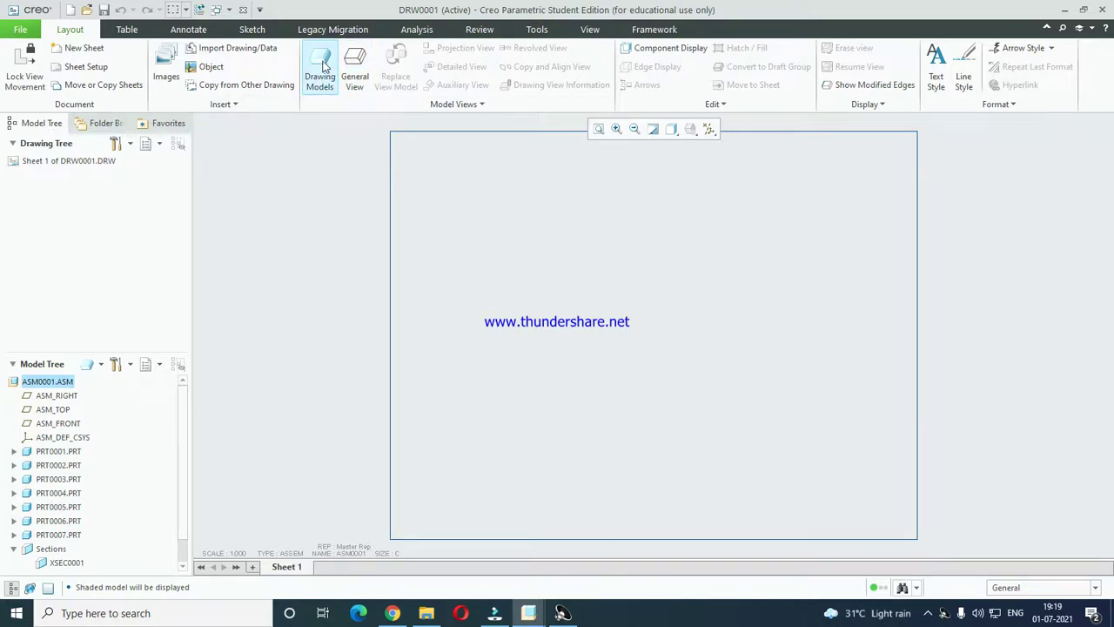
left_click(320, 73)
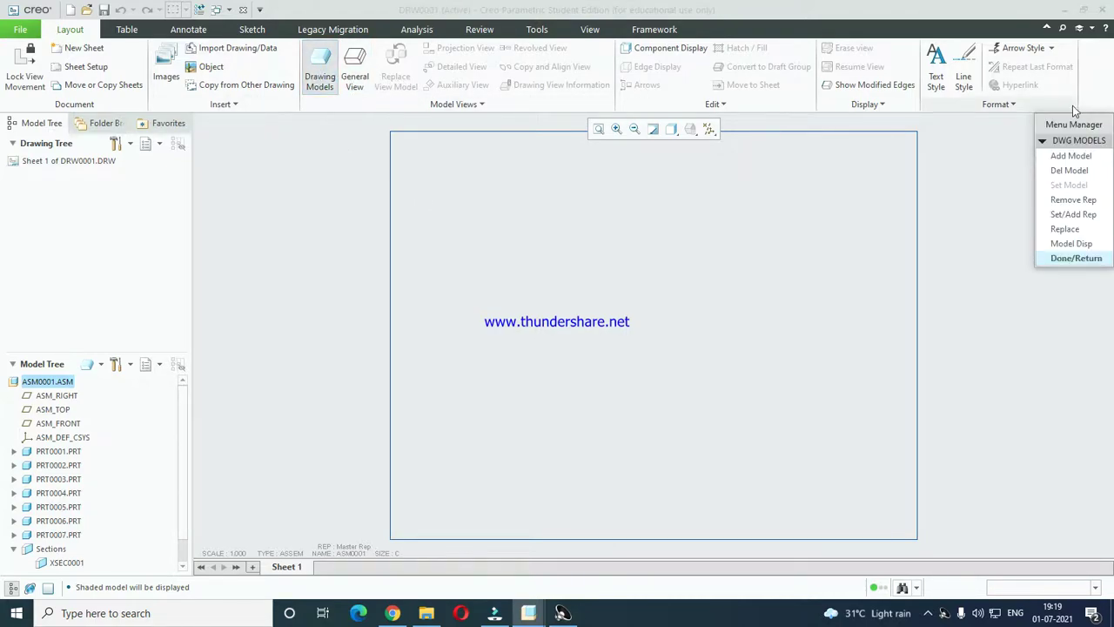
left_click(1069, 155)
double_click(449, 216)
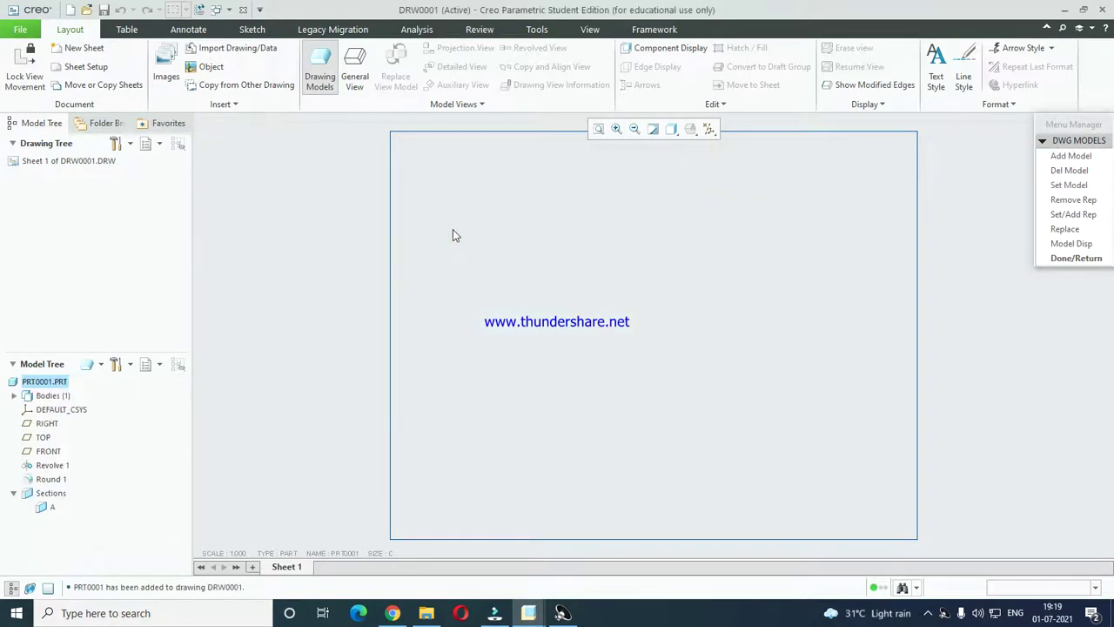
left_click(1077, 259)
- Place a general view of PRT0001 in the lower-left area of the sheet with the FRONT orientation
right_click(537, 262)
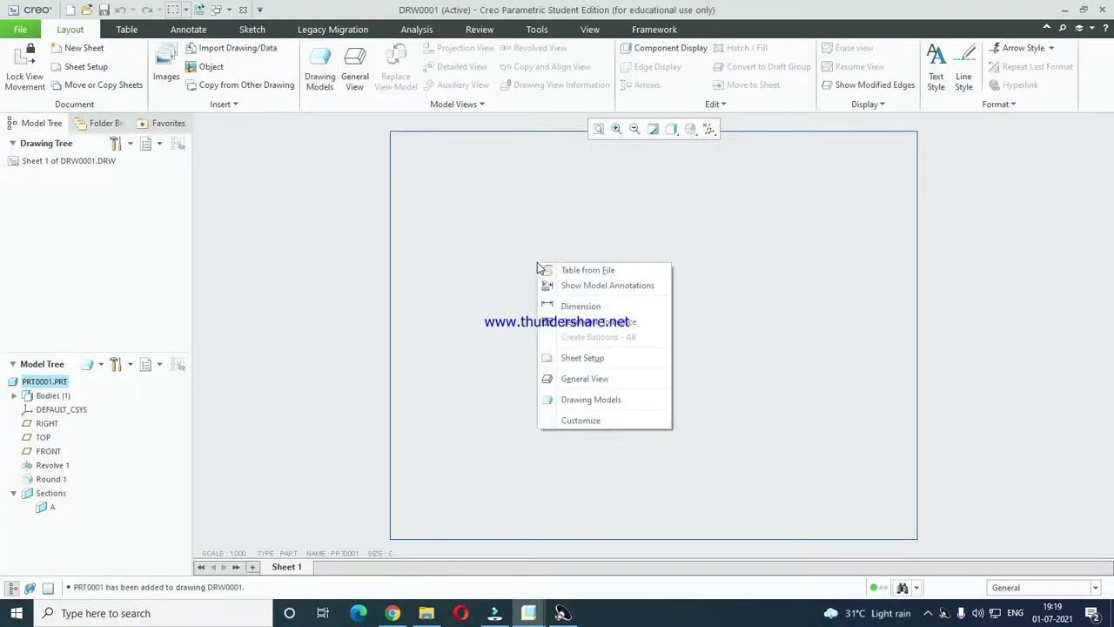
left_click(584, 379)
left_click(570, 401)
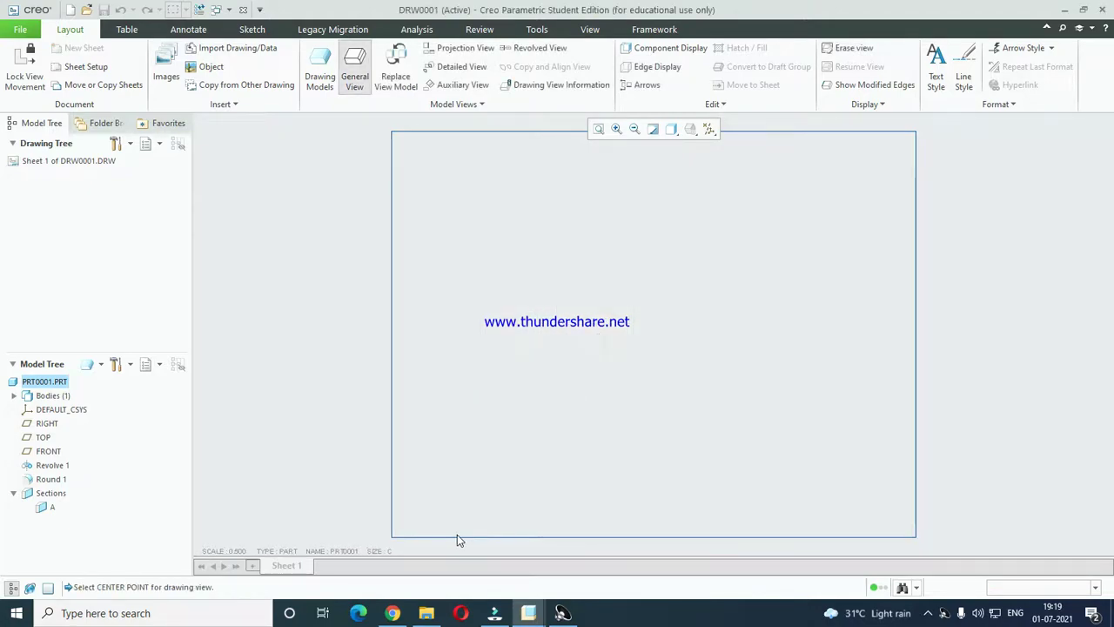
left_click(485, 449)
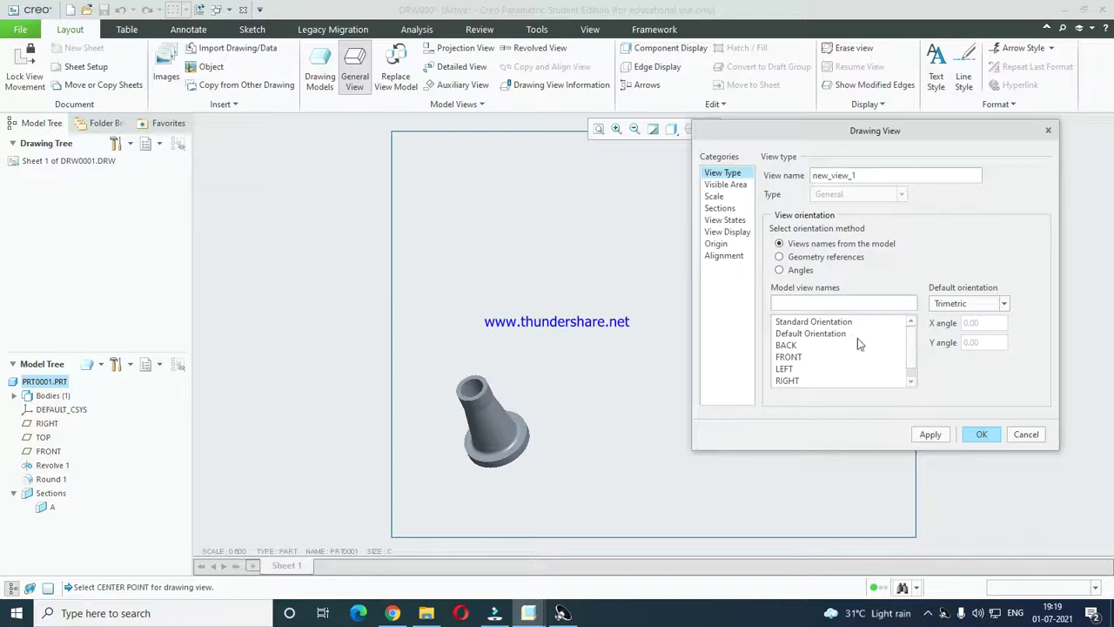
left_click(798, 357)
- Examine the view's scale and visible-area settings, the available model view names and the Angles orientation method
left_click(726, 197)
left_click(725, 186)
left_click(725, 172)
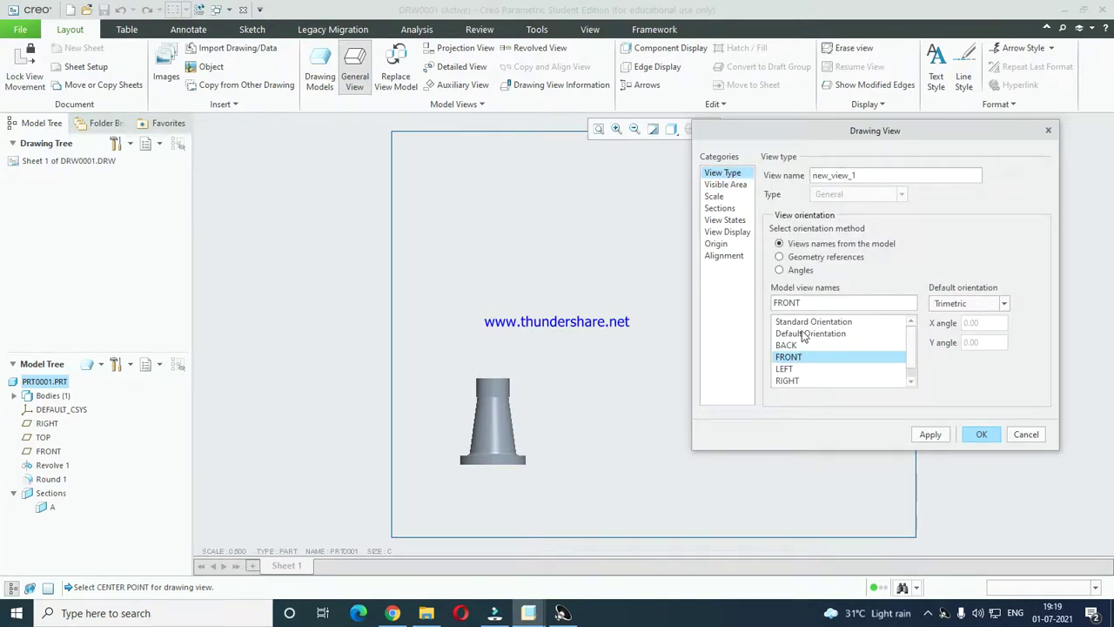
scroll(812, 352, "down", 1)
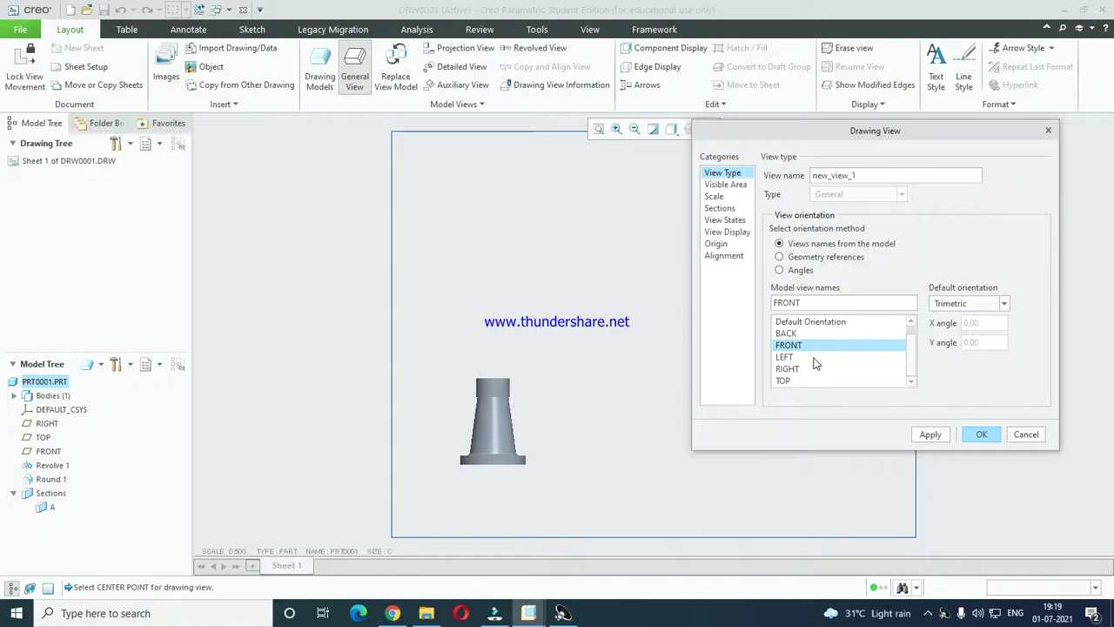
scroll(815, 364, "up", 1)
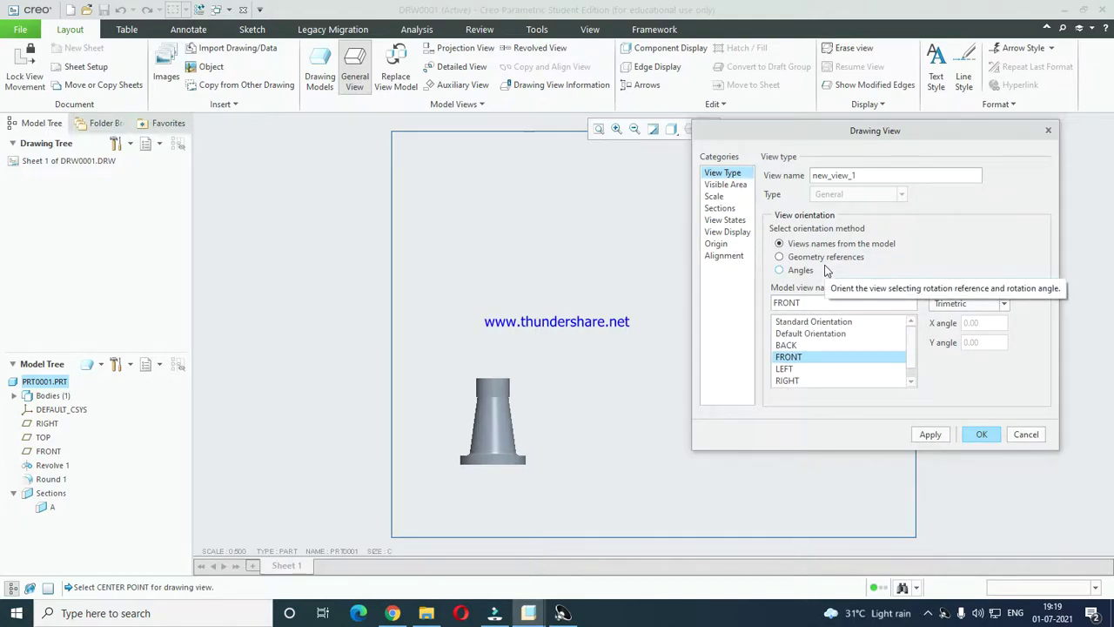
scroll(797, 361, "down", 1)
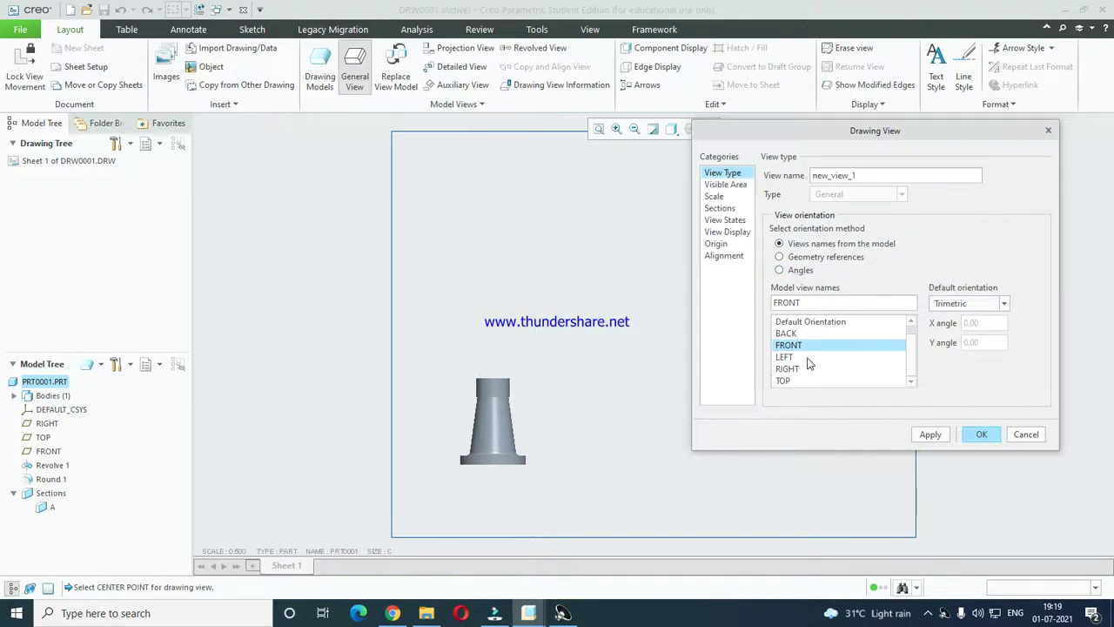
scroll(804, 376, "up", 1)
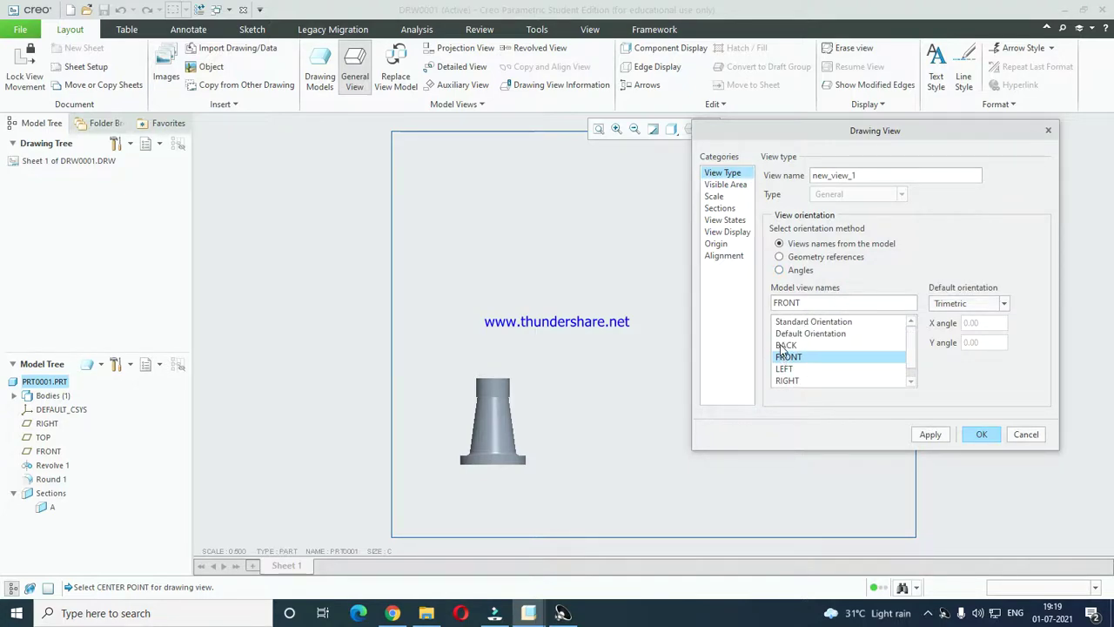
left_click(804, 269)
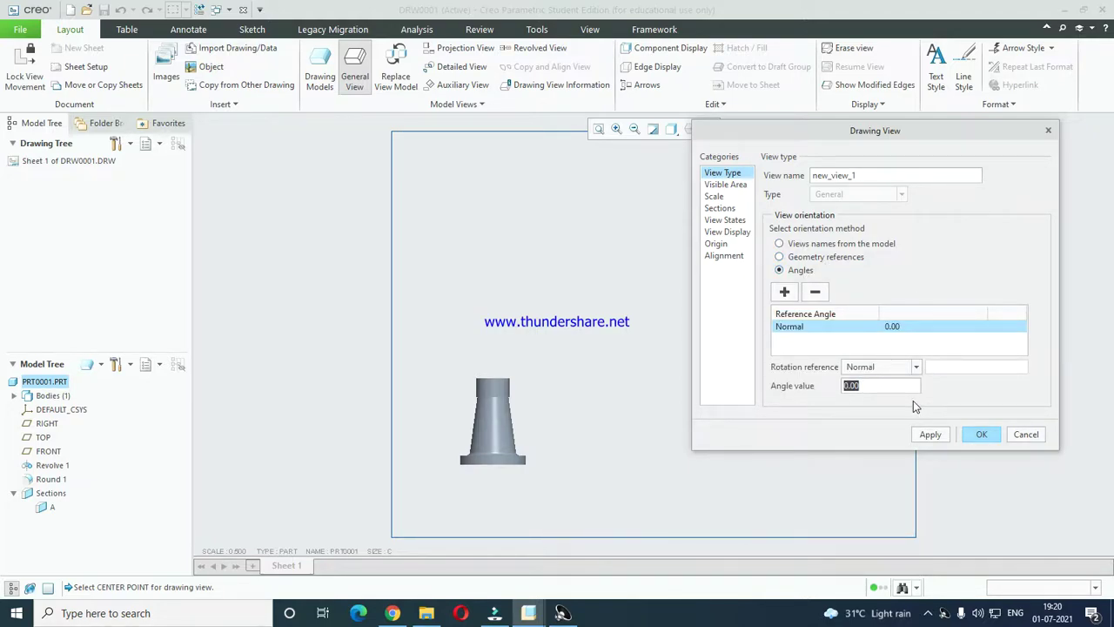
left_click(815, 243)
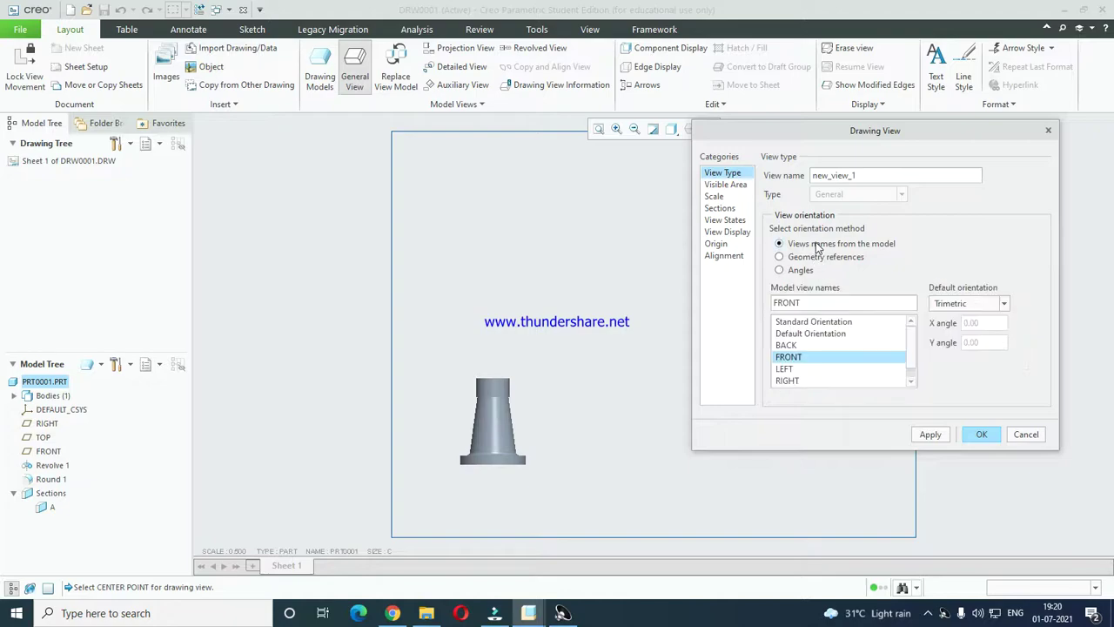
left_click(742, 197)
- Set the view visibility of the front view to Half View
left_click(738, 186)
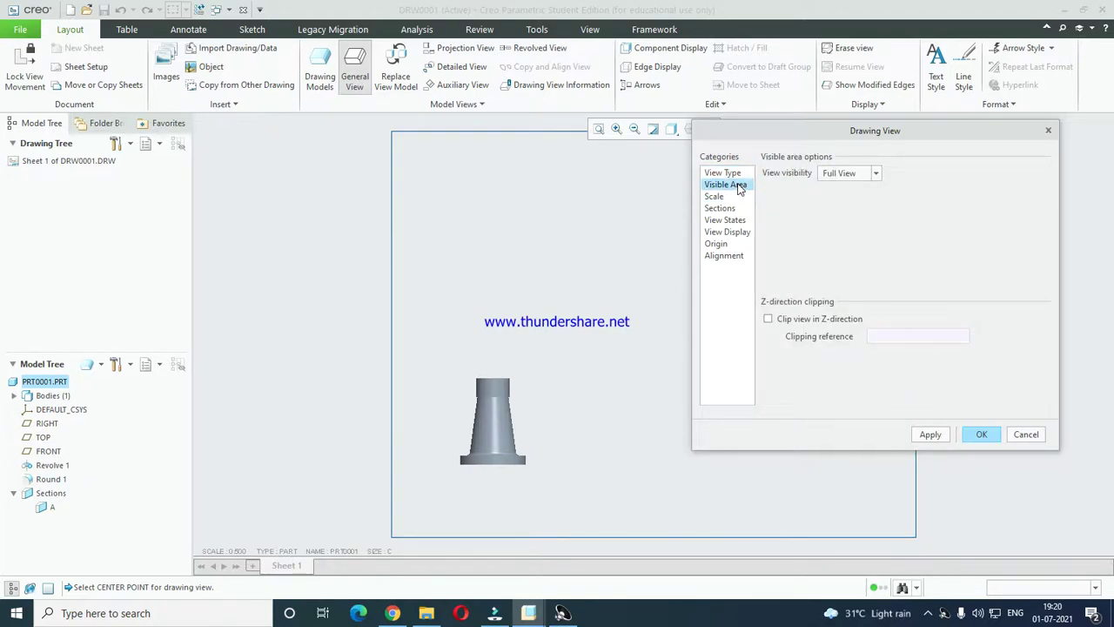
left_click(839, 173)
left_click(835, 185)
scroll(499, 436, "up", 3)
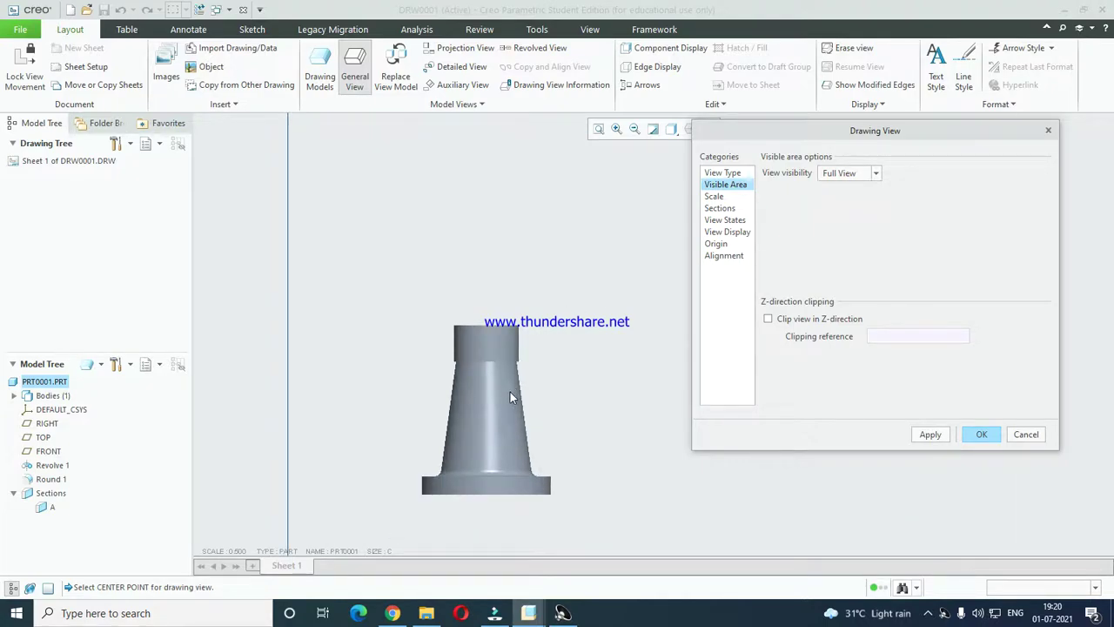
left_click(853, 174)
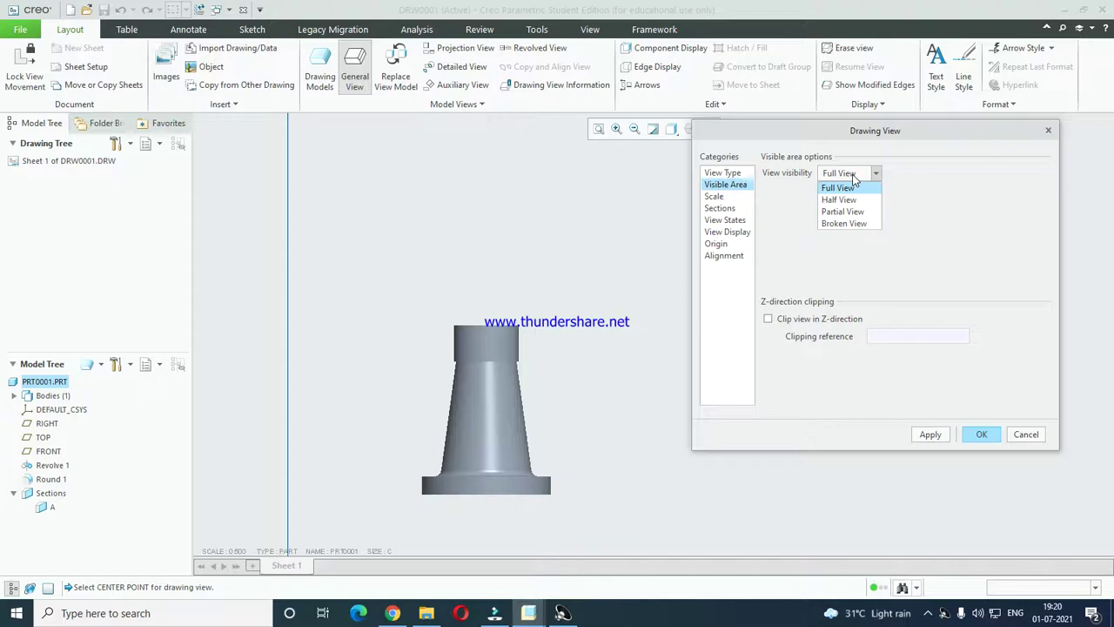
left_click(853, 174)
left_click(853, 174)
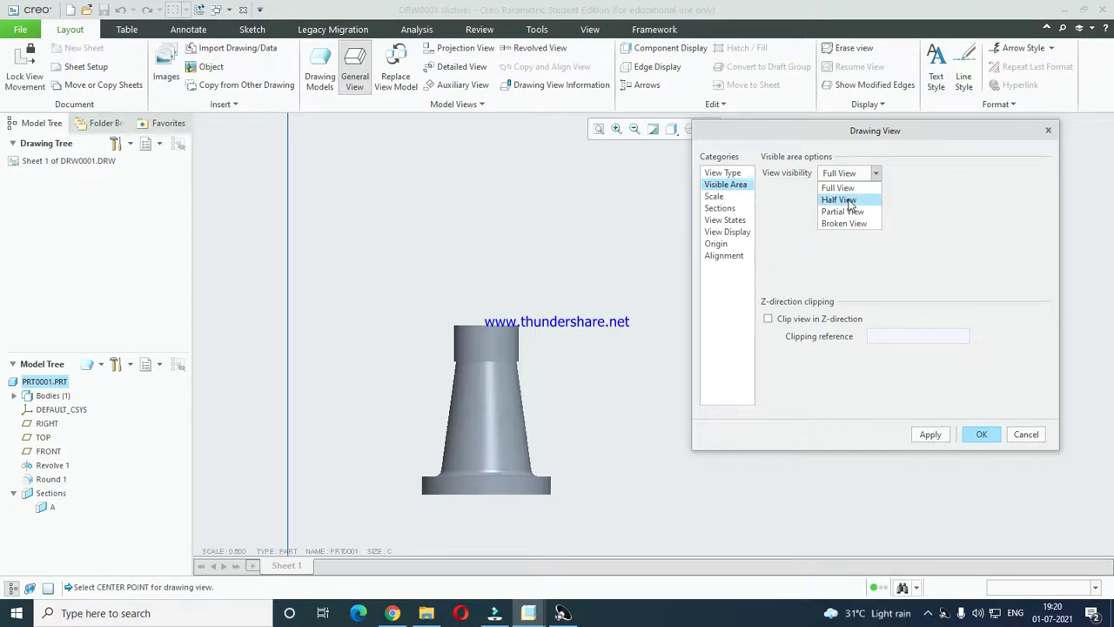
left_click(849, 200)
scroll(554, 374, "up", 2)
scroll(438, 403, "down", 2)
left_click_drag(727, 126, 829, 137)
- Display the datum planes and choose the RIGHT datum plane as the half view's reference
left_click(709, 129)
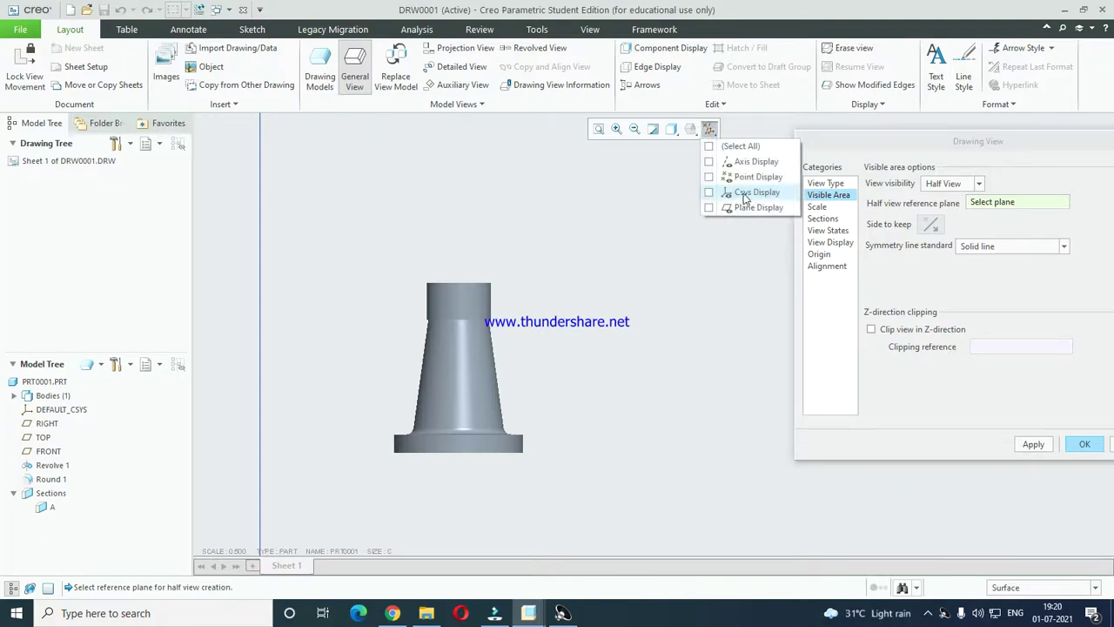
left_click(742, 207)
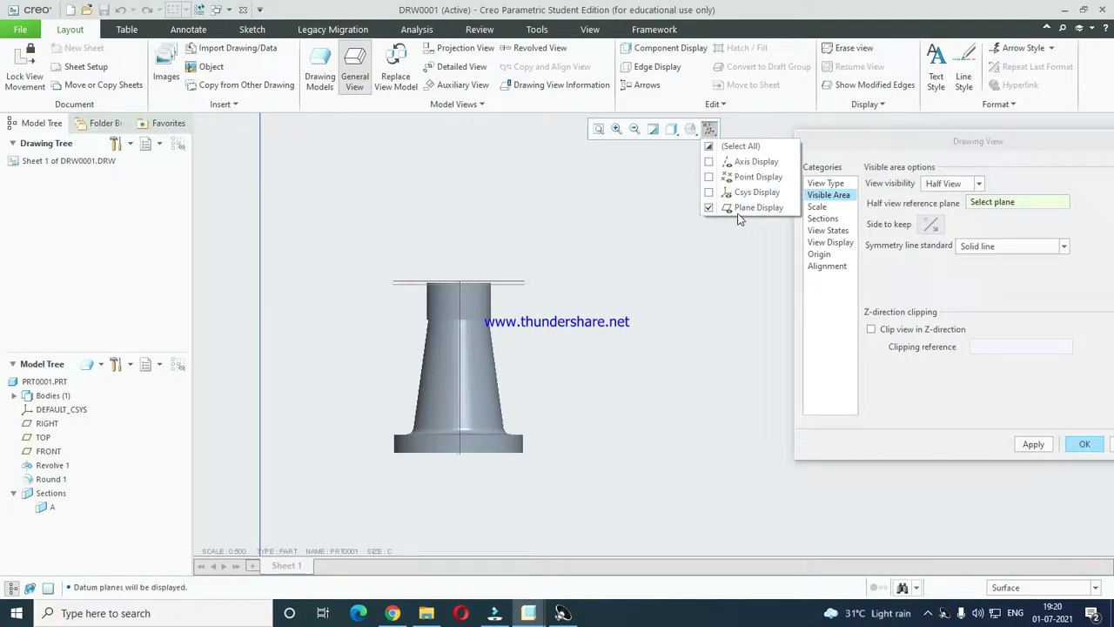
left_click(459, 361)
scroll(440, 410, "down", 3)
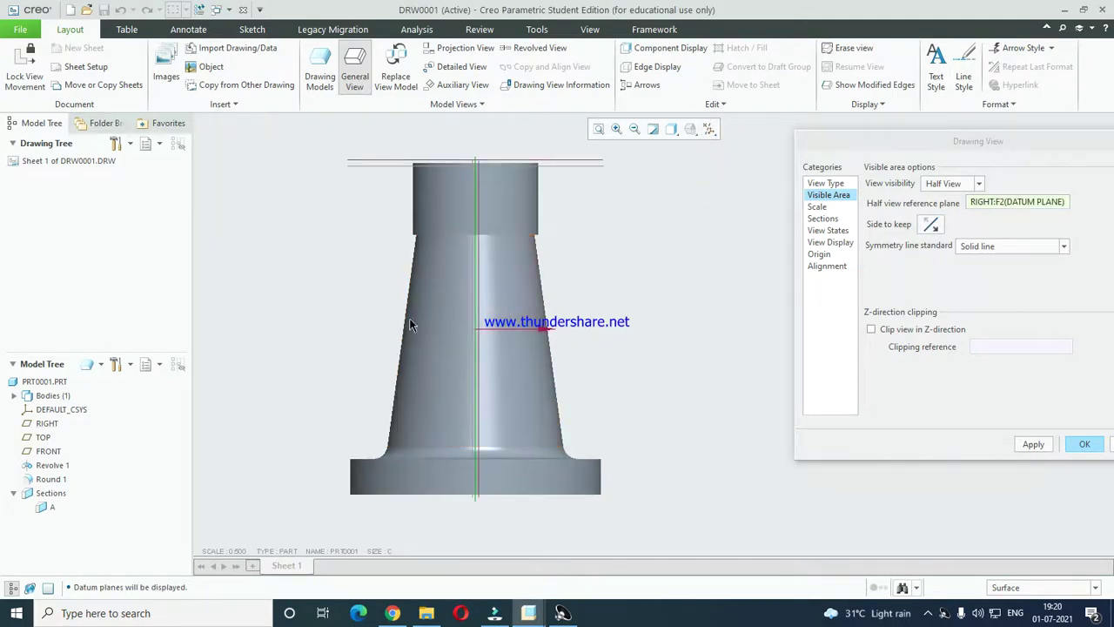
- Flip the side to keep to the left half of the part and apply the half view
left_click(930, 224)
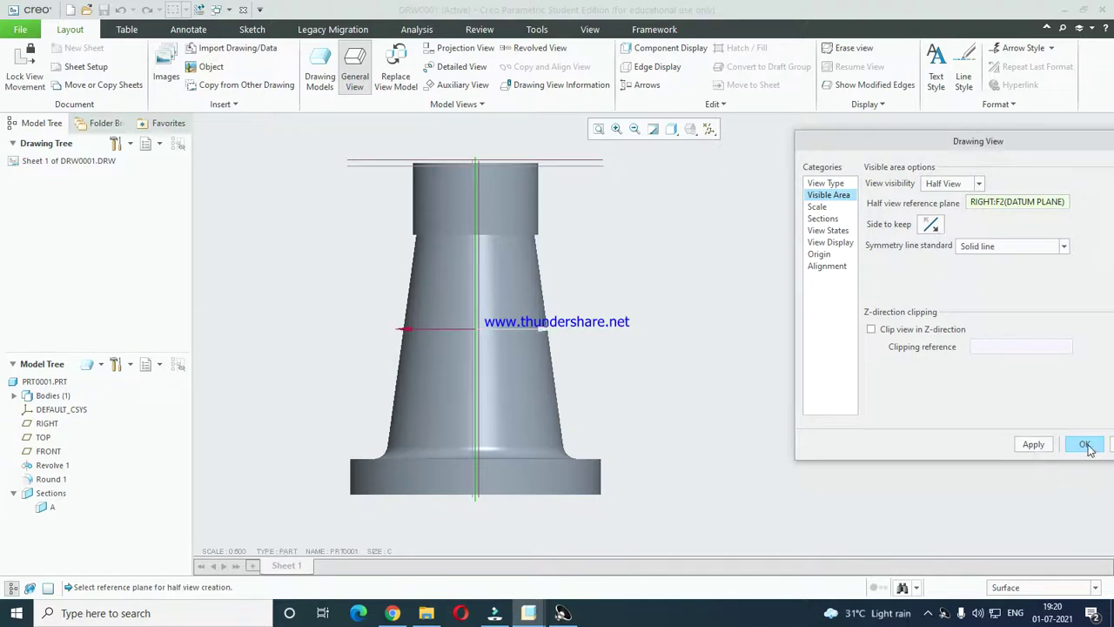
left_click(1034, 445)
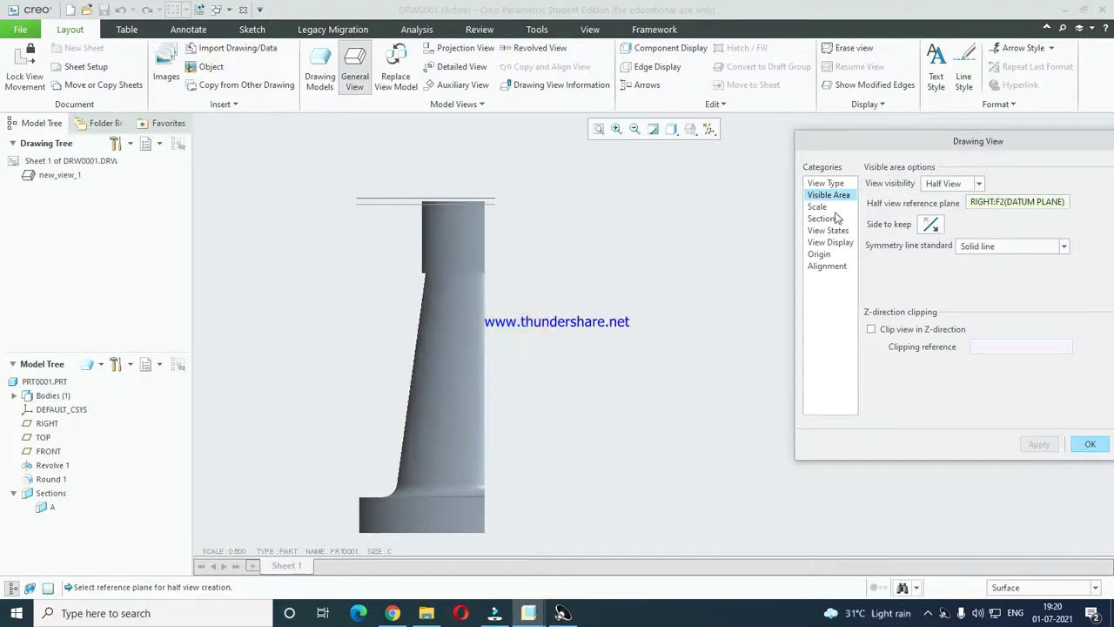
scroll(540, 300, "up", 3)
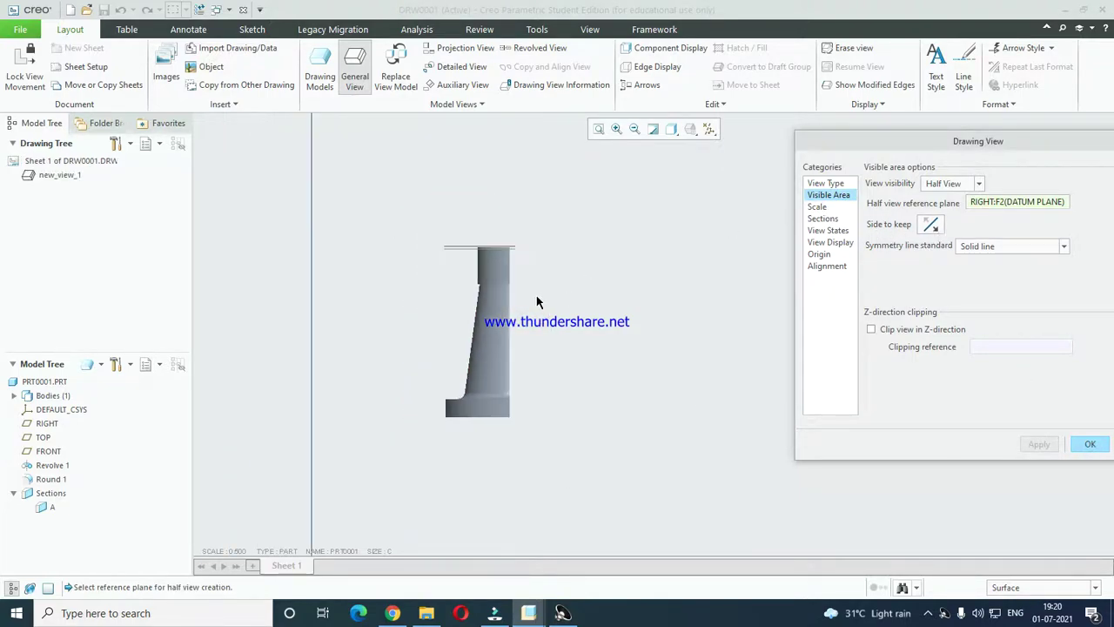
- Set the view visibility back to Full View and apply it
left_click(955, 186)
left_click(944, 196)
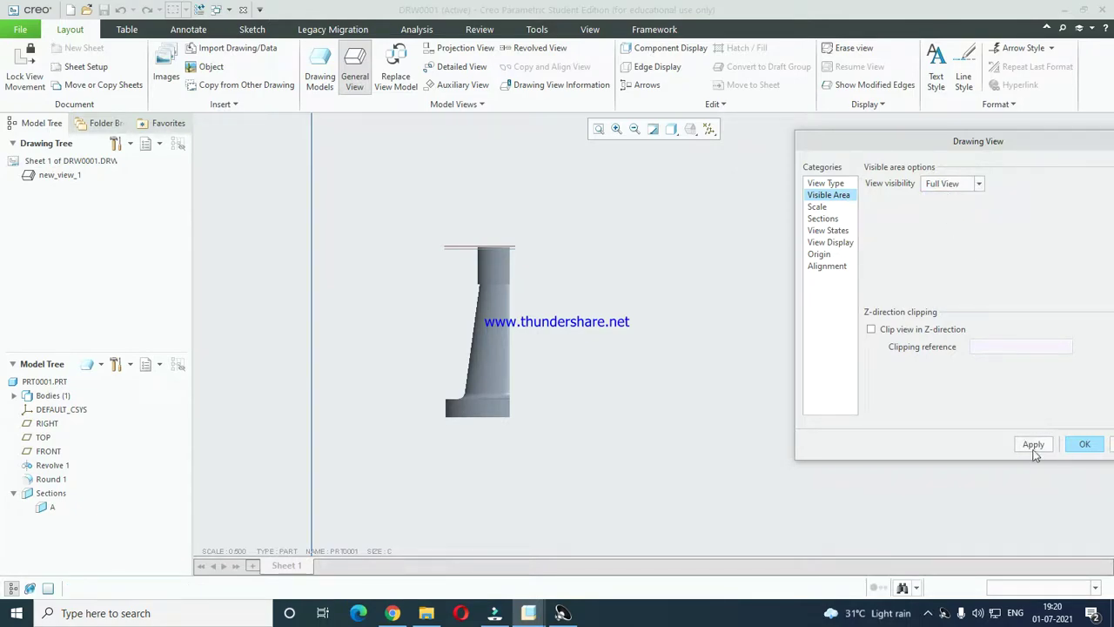
left_click(1033, 444)
- Set the view visibility to Partial View and choose the middle of the part's top edge as the reference point
left_click(950, 183)
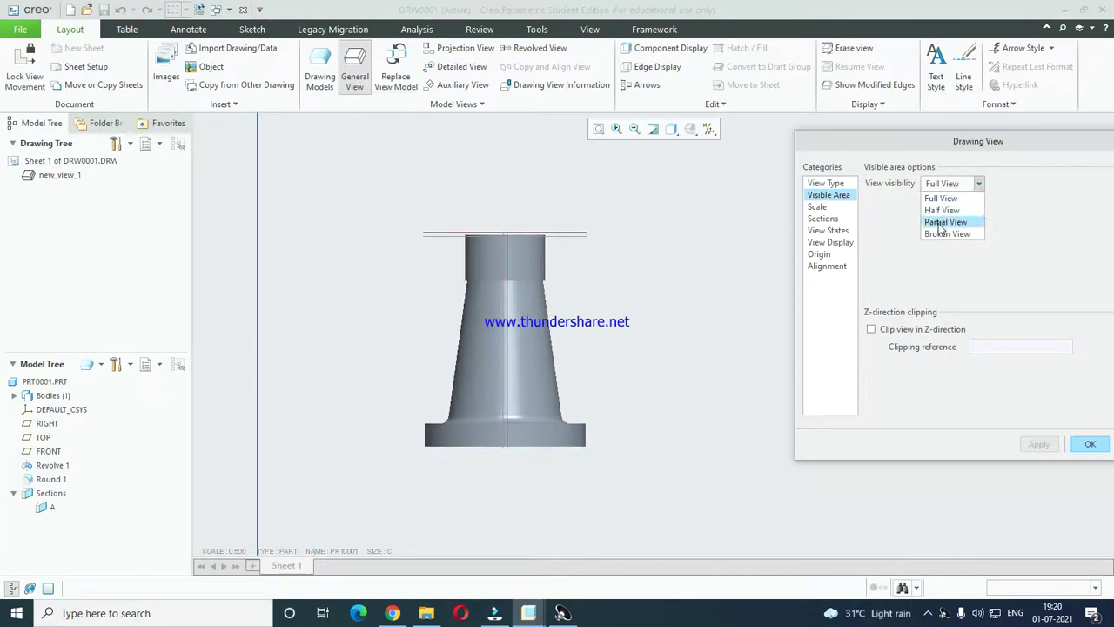
left_click(941, 223)
scroll(532, 352, "down", 2)
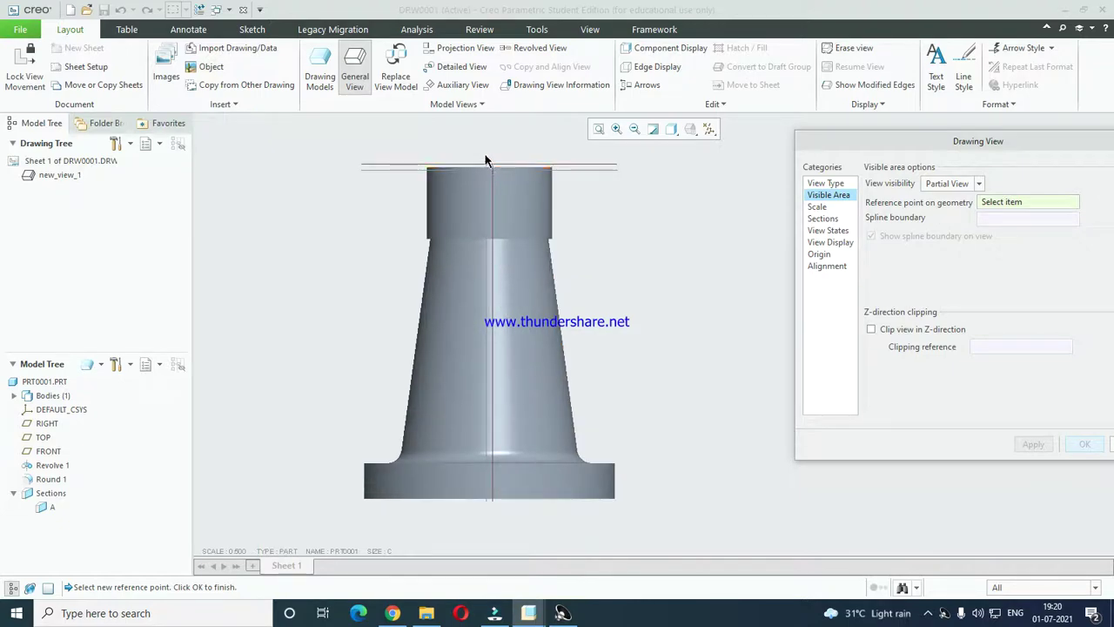
left_click(492, 170)
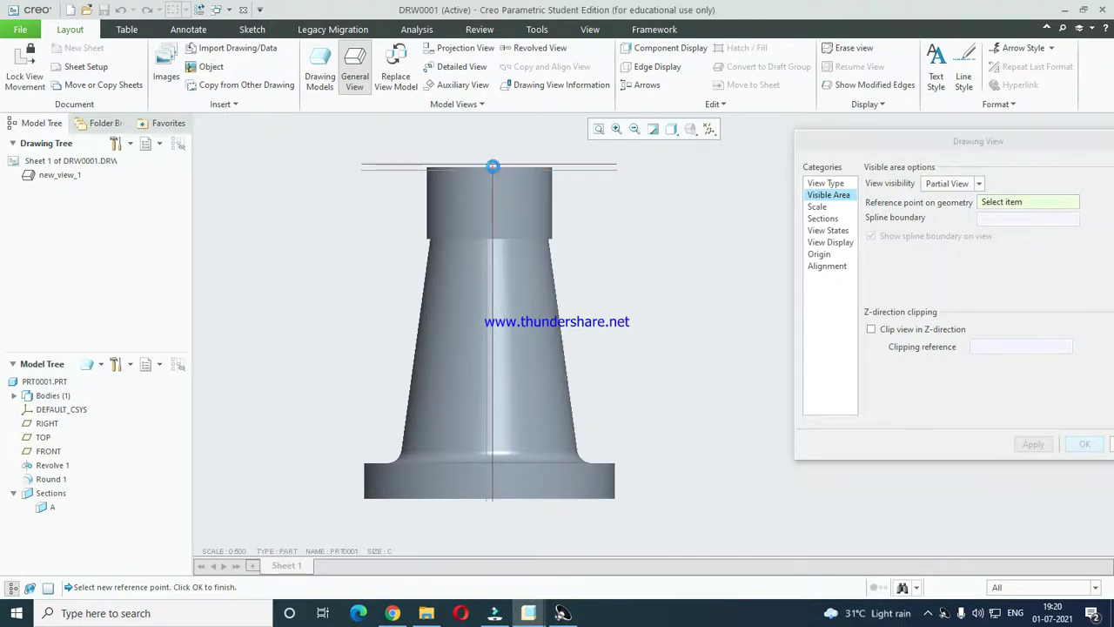
left_click(493, 172)
scroll(493, 172, "up", 1)
- Sketch a spline boundary around the right-hand portion of the part and apply the partial view
left_click(500, 142)
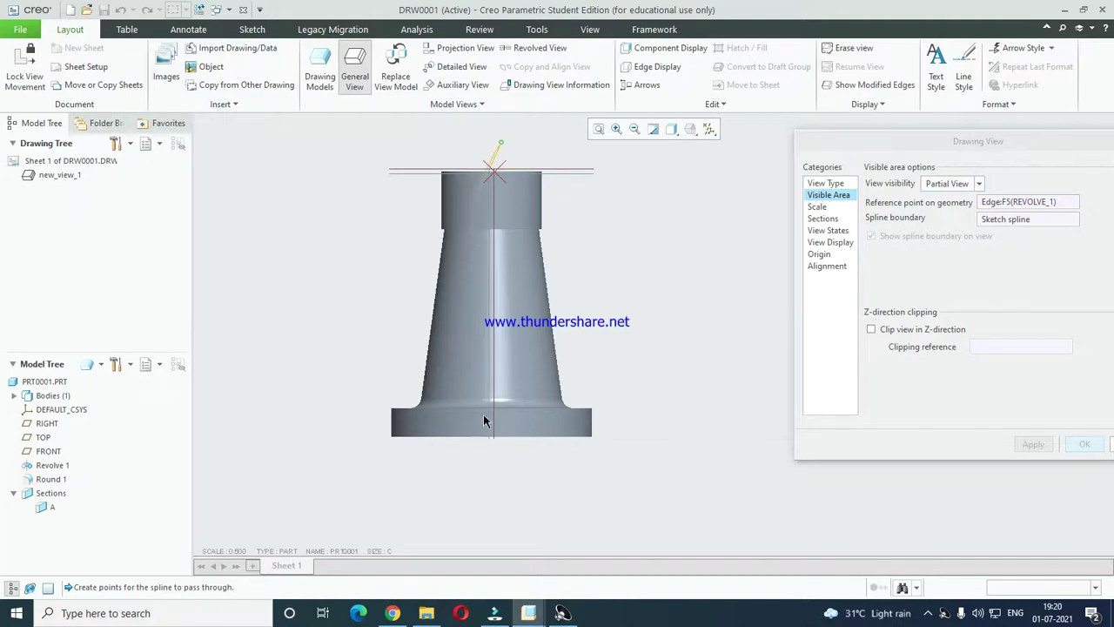
left_click(493, 438)
left_click(627, 448)
left_click(637, 322)
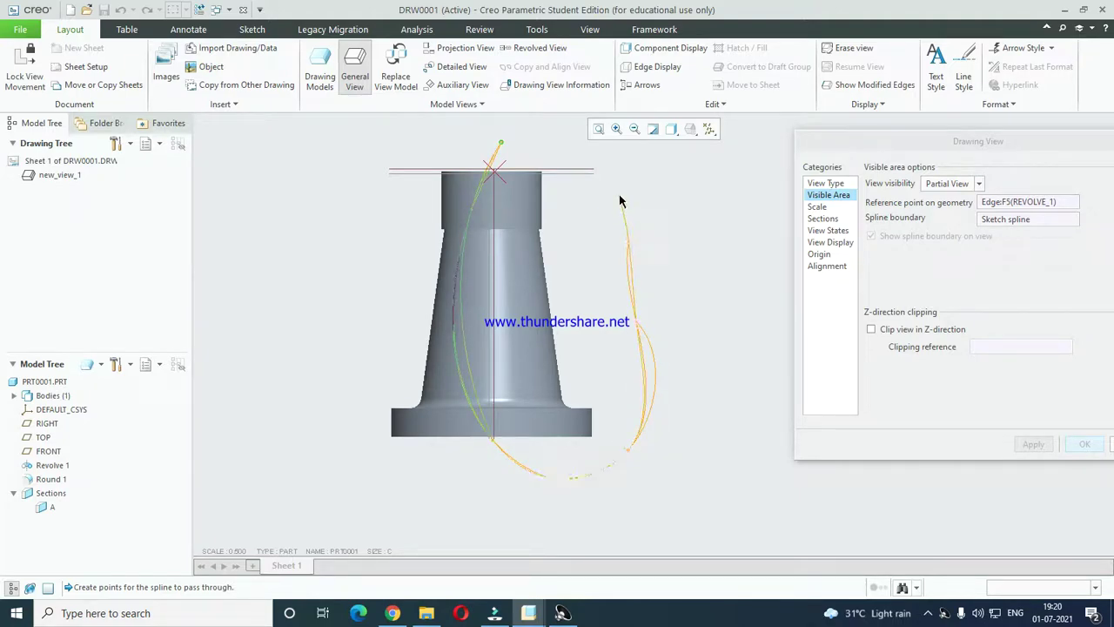
middle_click(499, 145)
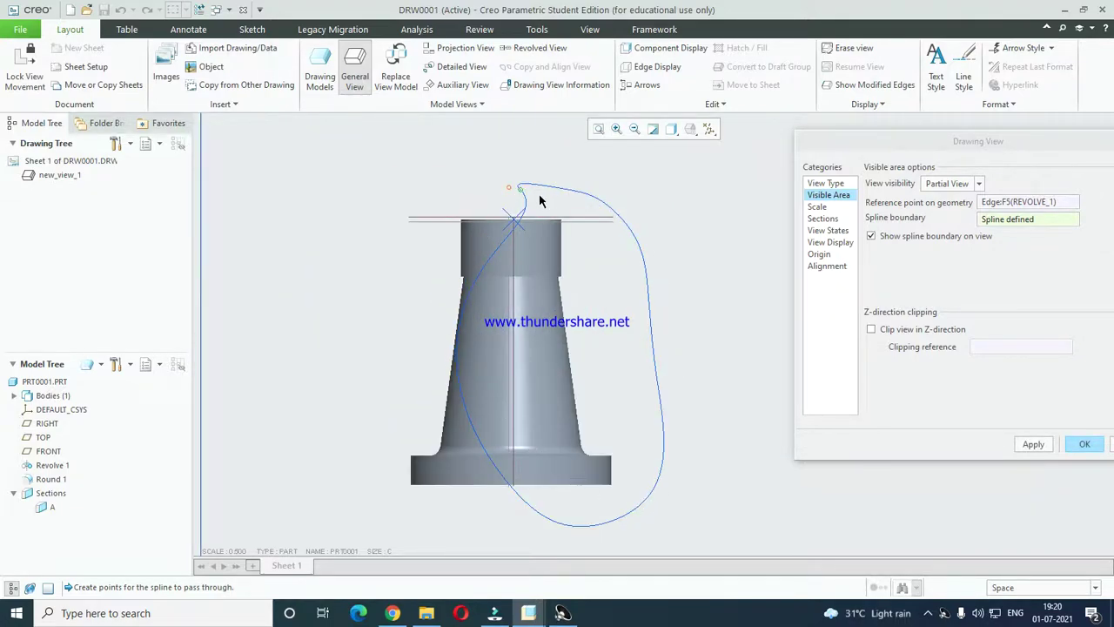
scroll(517, 182, "down", 2)
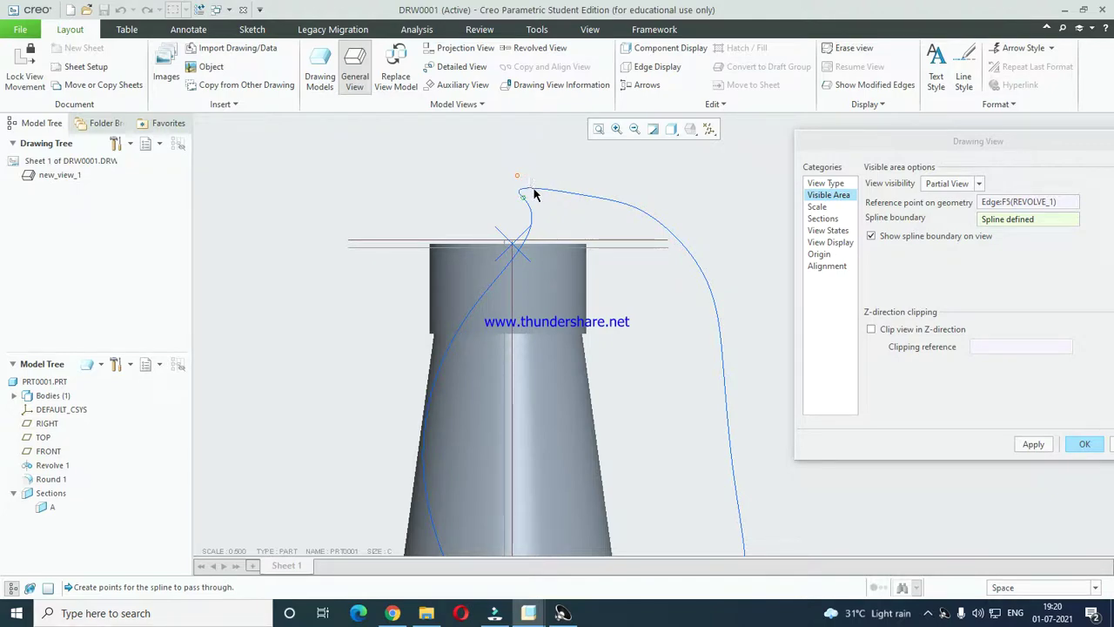
scroll(533, 193, "up", 2)
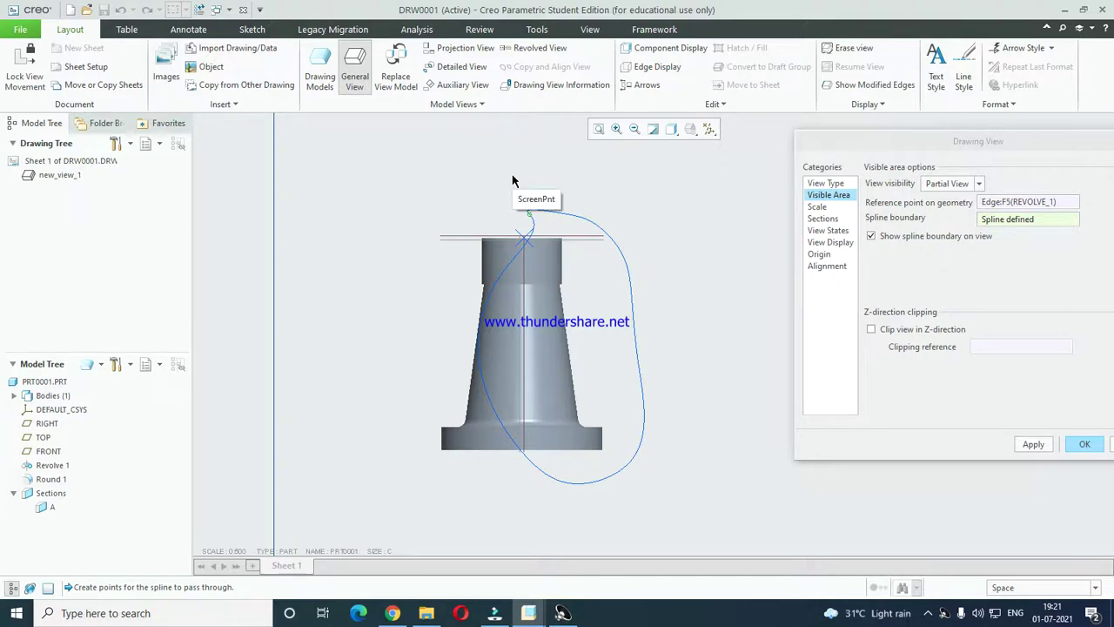
left_click(1032, 444)
scroll(592, 363, "down", 4)
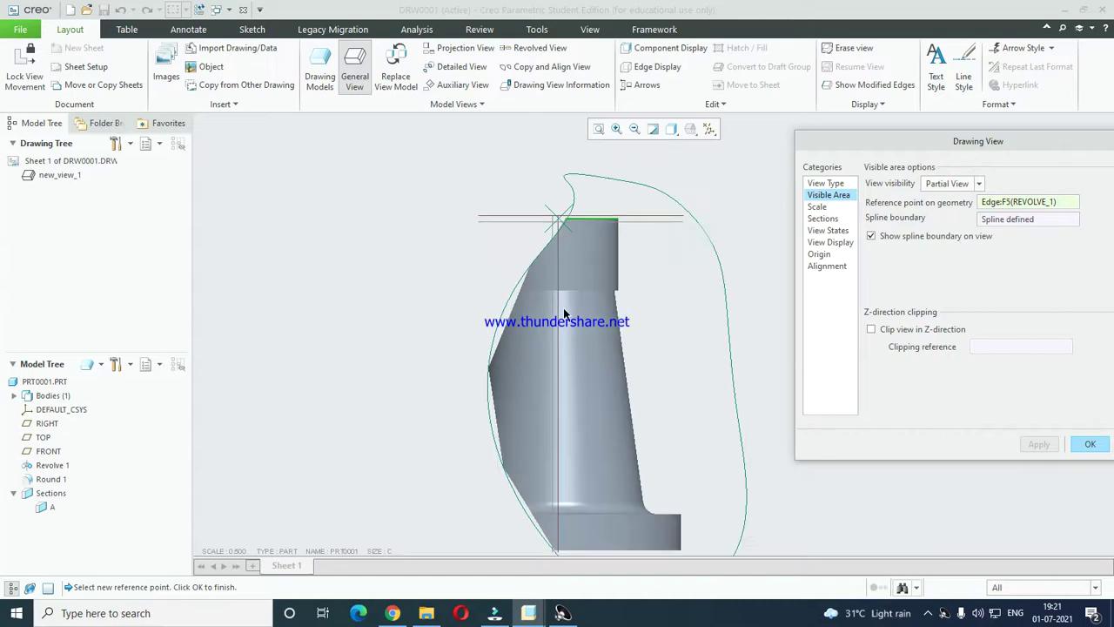
- Return the partial view to Full View and apply the change
left_click(948, 183)
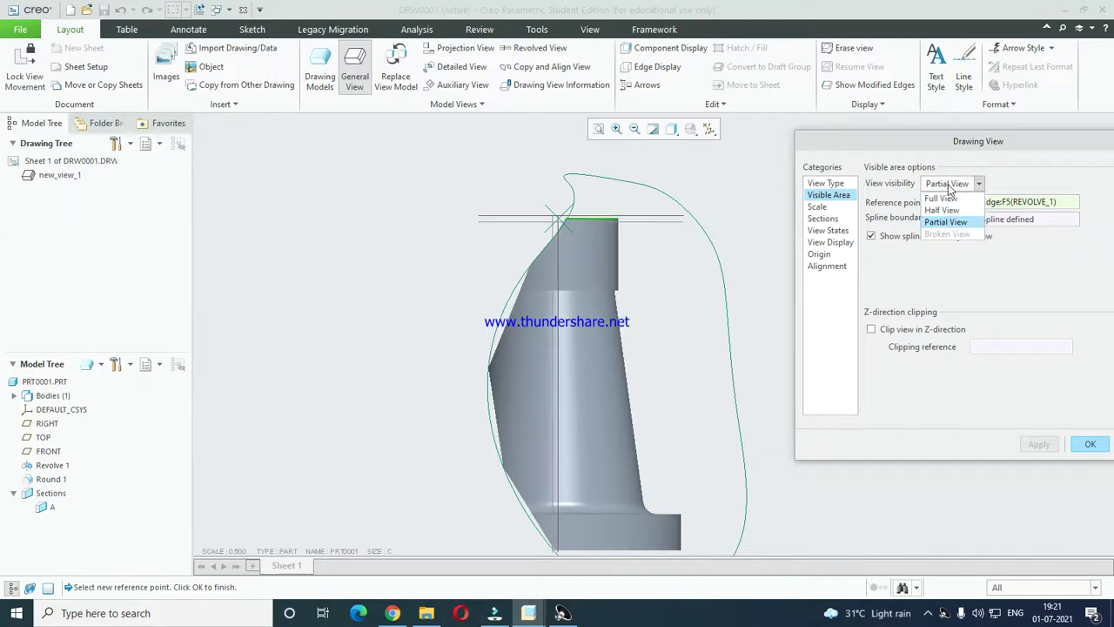
left_click(940, 198)
left_click(1035, 444)
- Set the view visibility of the front view to Broken View
left_click(964, 184)
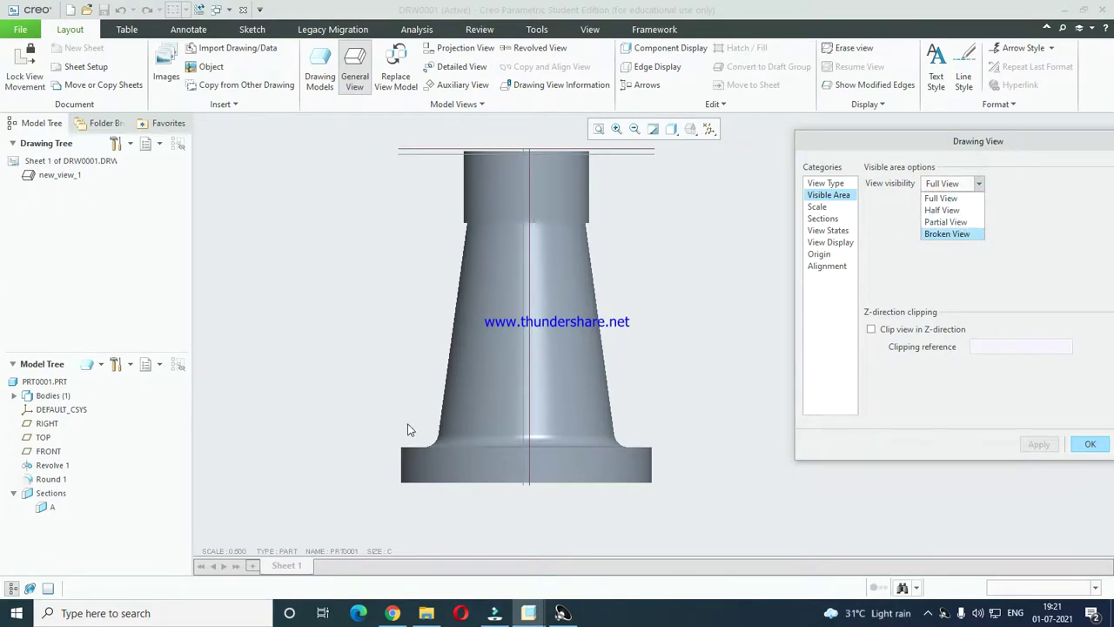
left_click(683, 340)
scroll(437, 334, "down", 3)
left_click(964, 183)
left_click(950, 233)
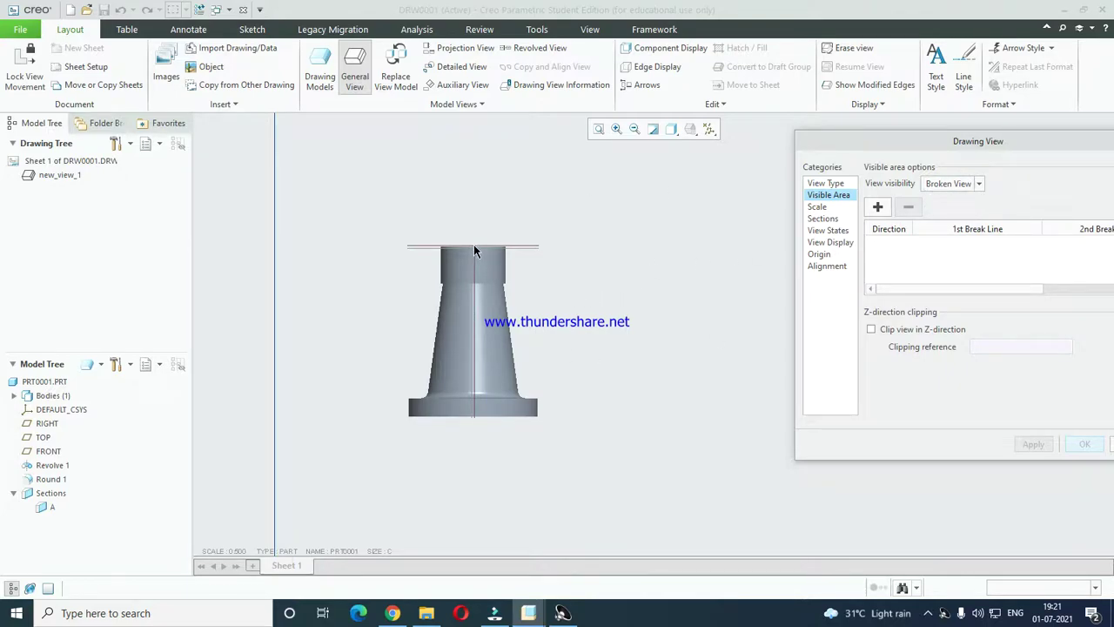
- Add a break and define a vertical first break line from the edge beneath the upper cylinder, right of the centre axis
left_click(877, 207)
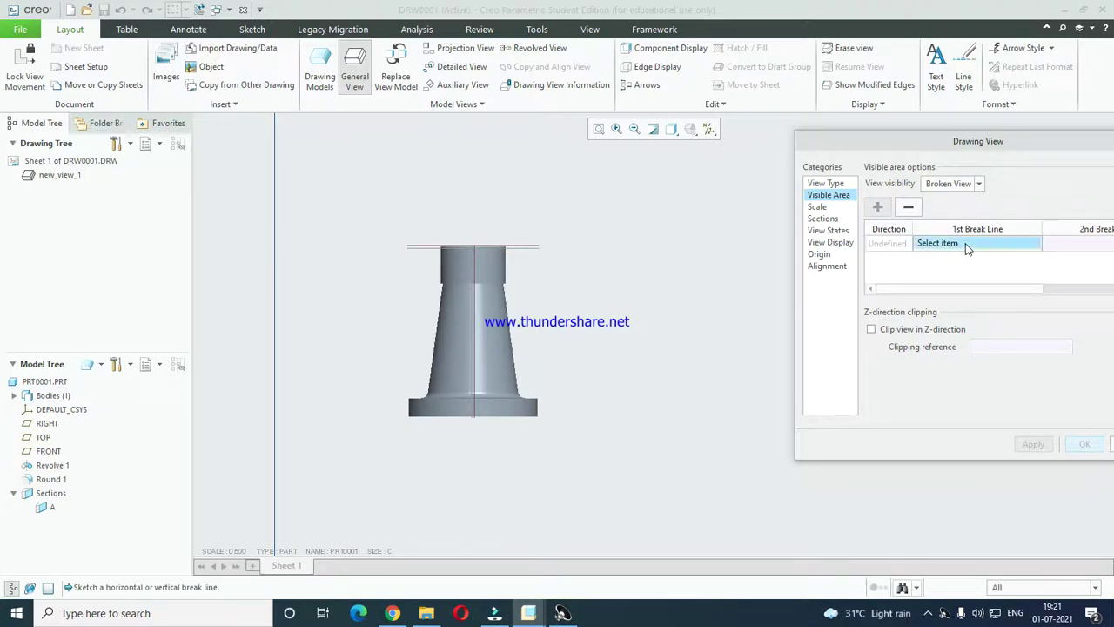
scroll(461, 291, "down", 3)
left_click(506, 277)
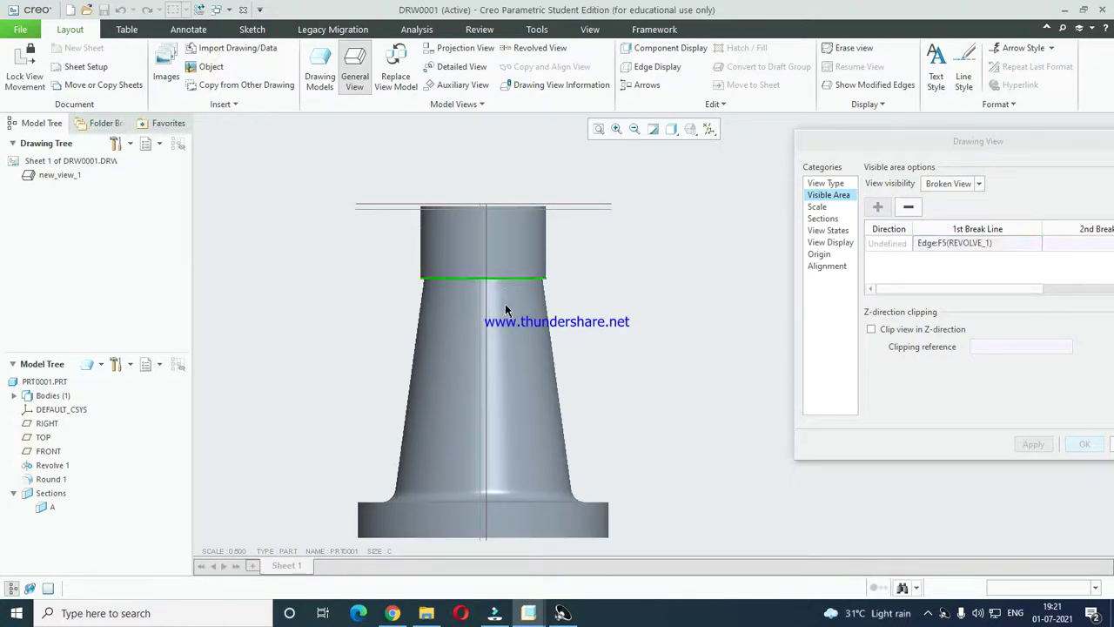
left_click(1063, 245)
scroll(501, 382, "up", 2)
scroll(521, 438, "down", 2)
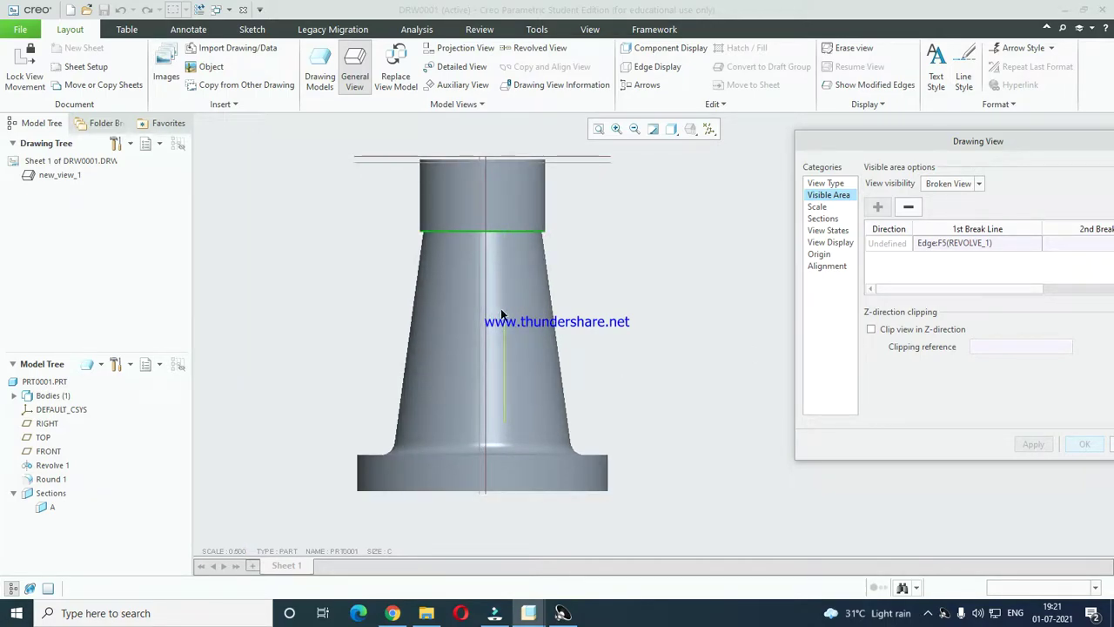
left_click(505, 231)
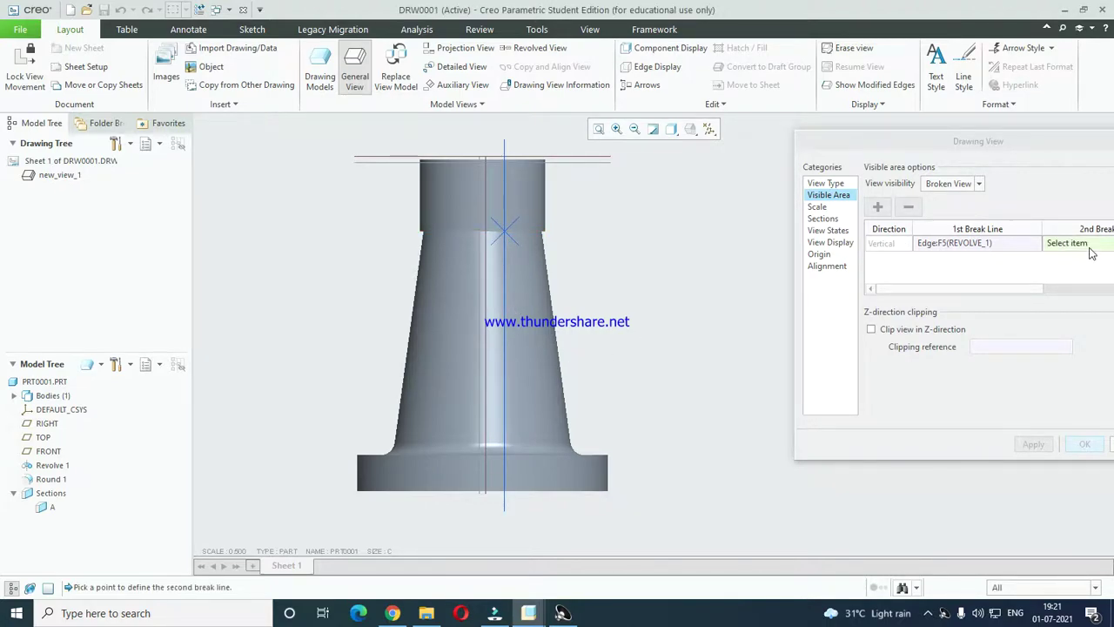
- Place the second break line on the same edge, left of the centre axis, and confirm the broken view
left_click(463, 232)
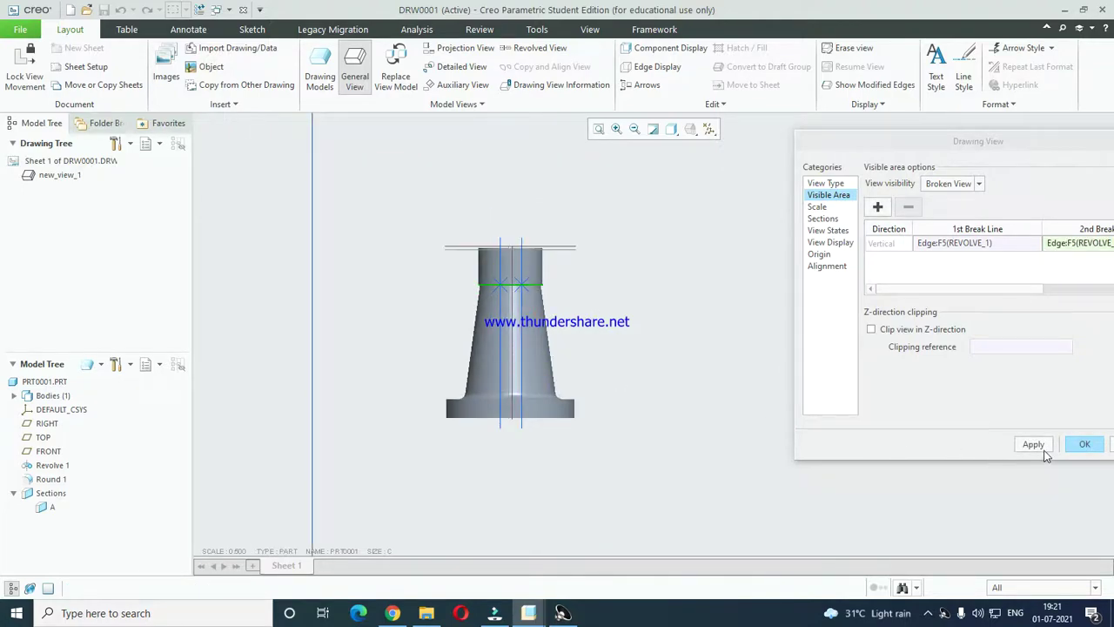
left_click(1085, 444)
scroll(487, 327, "up", 3)
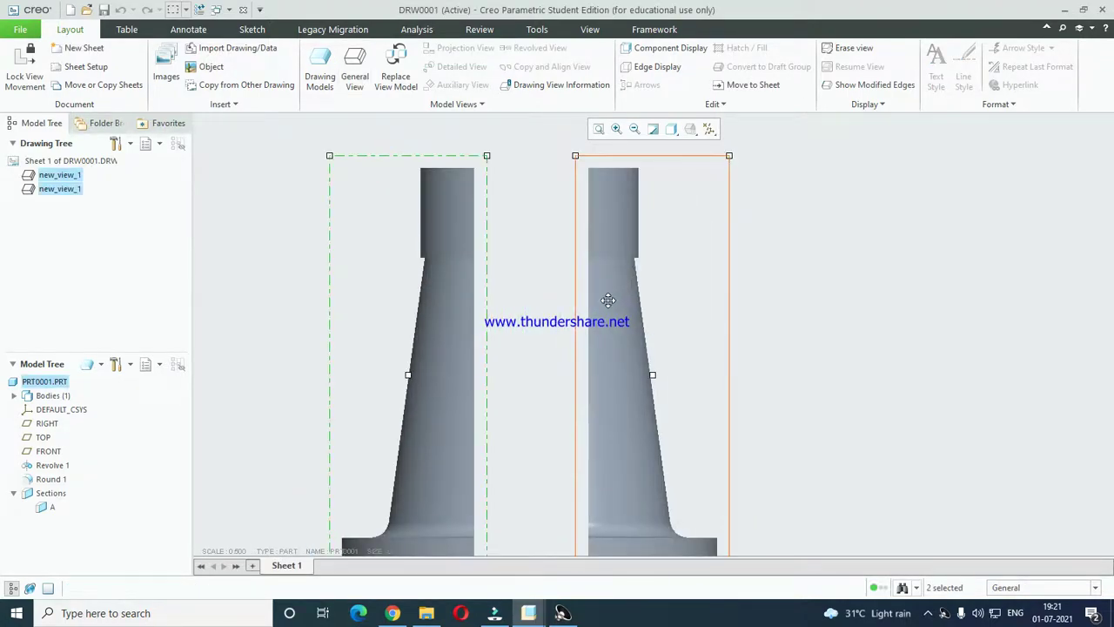
- Reopen the broken view's properties, set its visibility to Full View and apply it
double_click(357, 339)
left_click(779, 195)
left_click(903, 185)
left_click(896, 200)
scroll(551, 332, "down", 3)
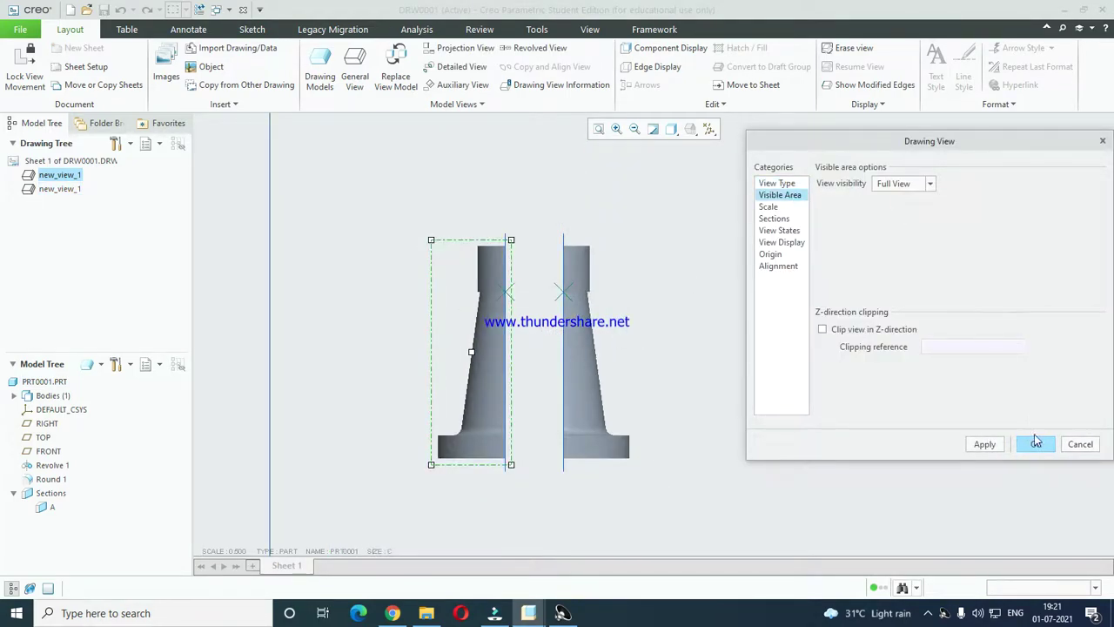
left_click(986, 445)
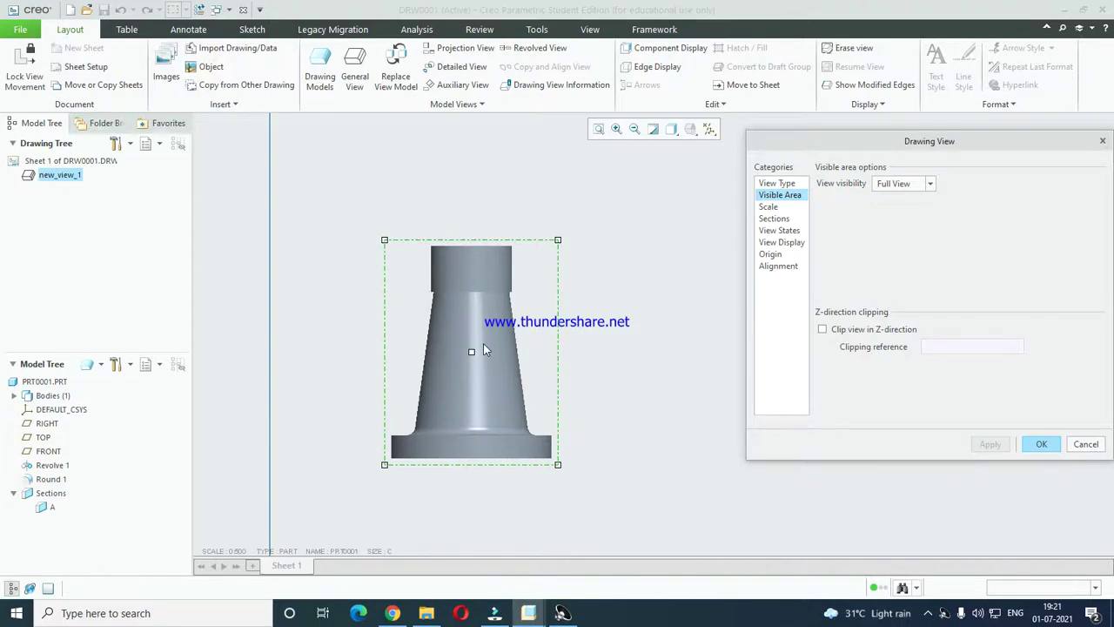
scroll(484, 349, "up", 1)
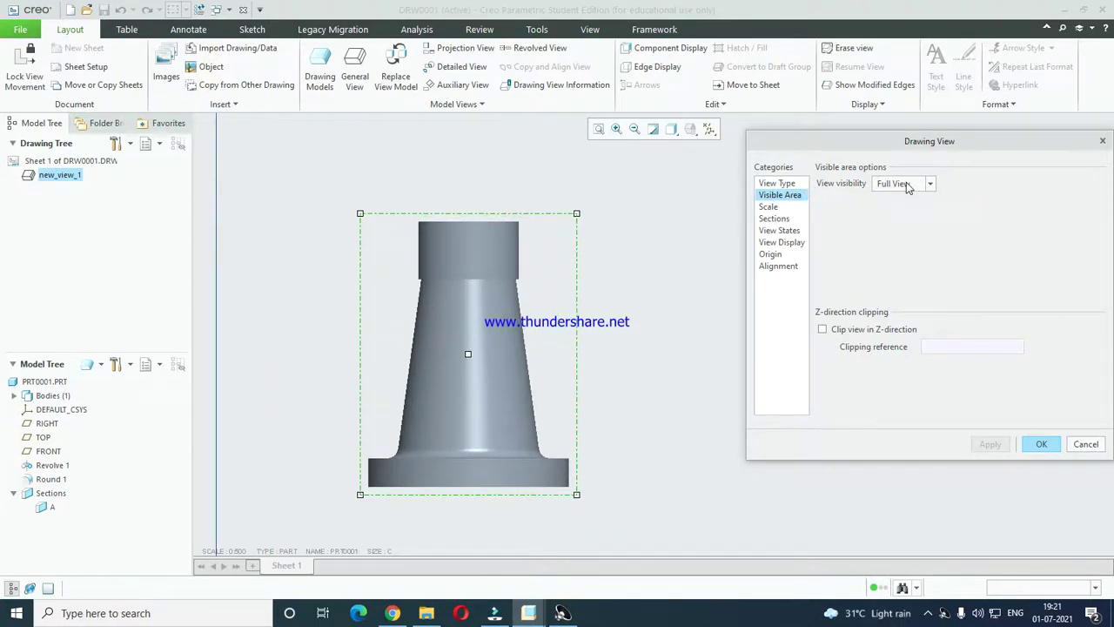
- Check the view's scale options, keep the default scale for the sheet and confirm the view properties
left_click(782, 207)
left_click(825, 200)
left_click(831, 185)
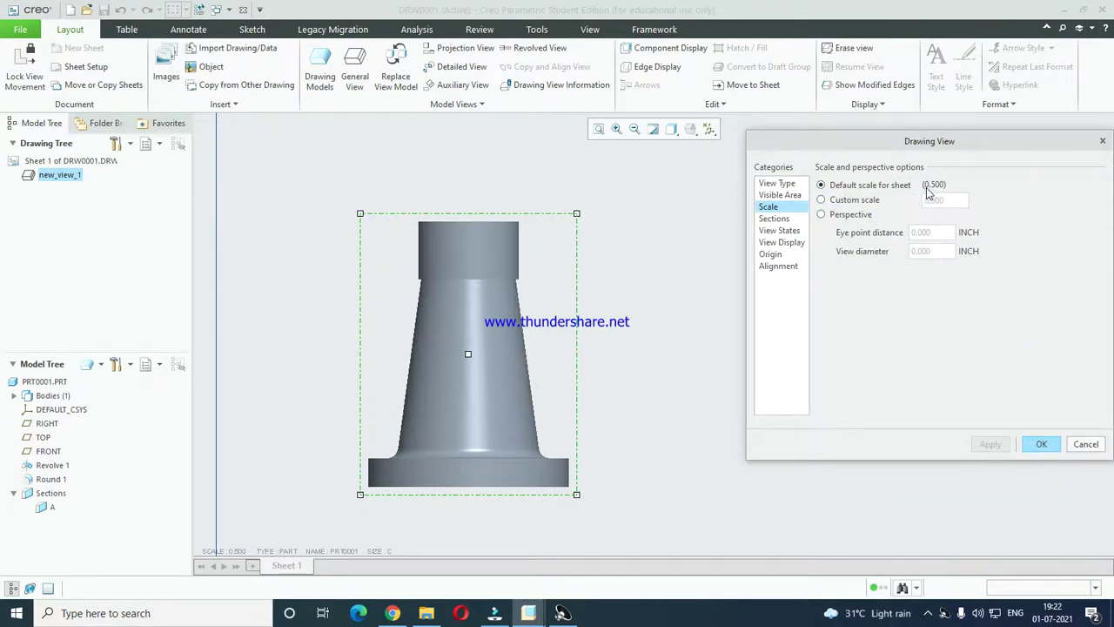
left_click(1042, 444)
- Deselect the view and set the drawing sheet's scale to 1
scroll(504, 465, "up", 2)
scroll(426, 468, "down", 3)
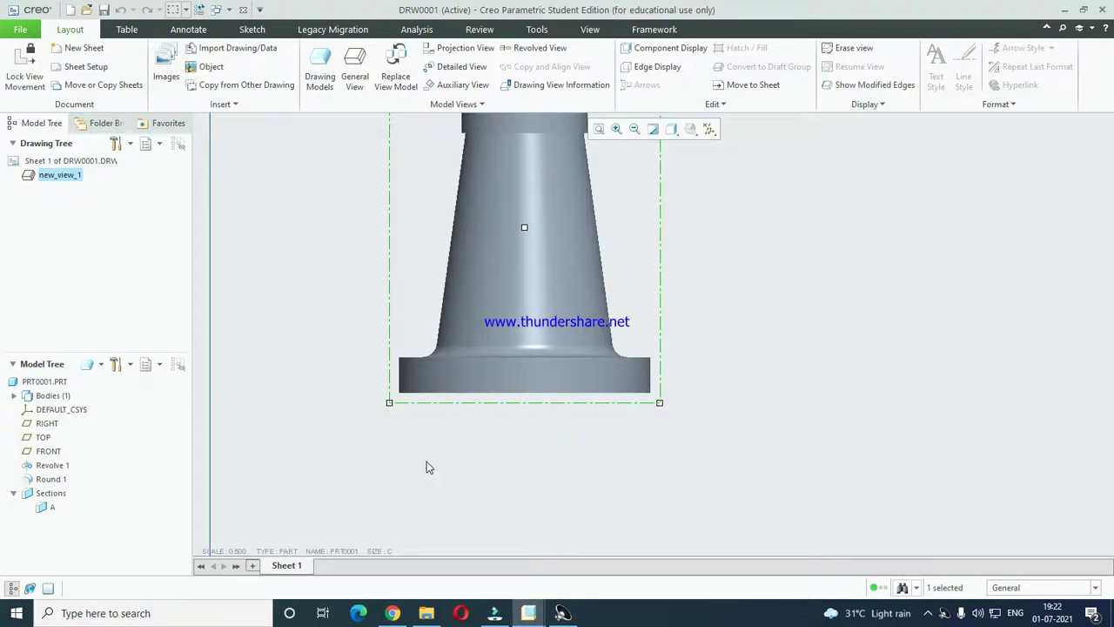
left_click(426, 467)
double_click(241, 552)
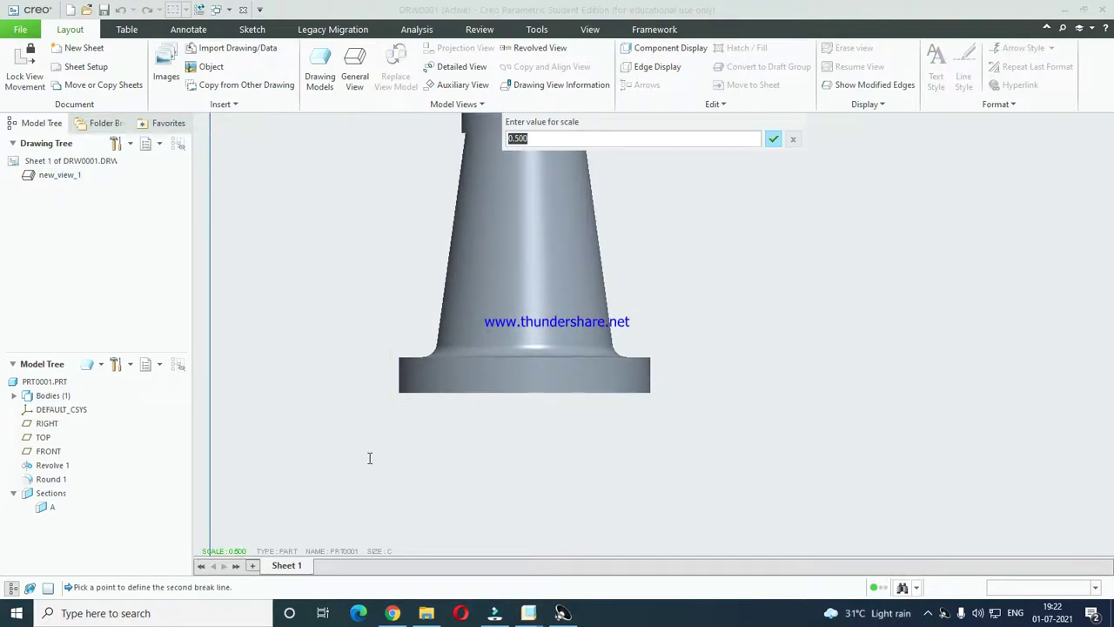
type("1")
key("Return")
scroll(529, 319, "up", 3)
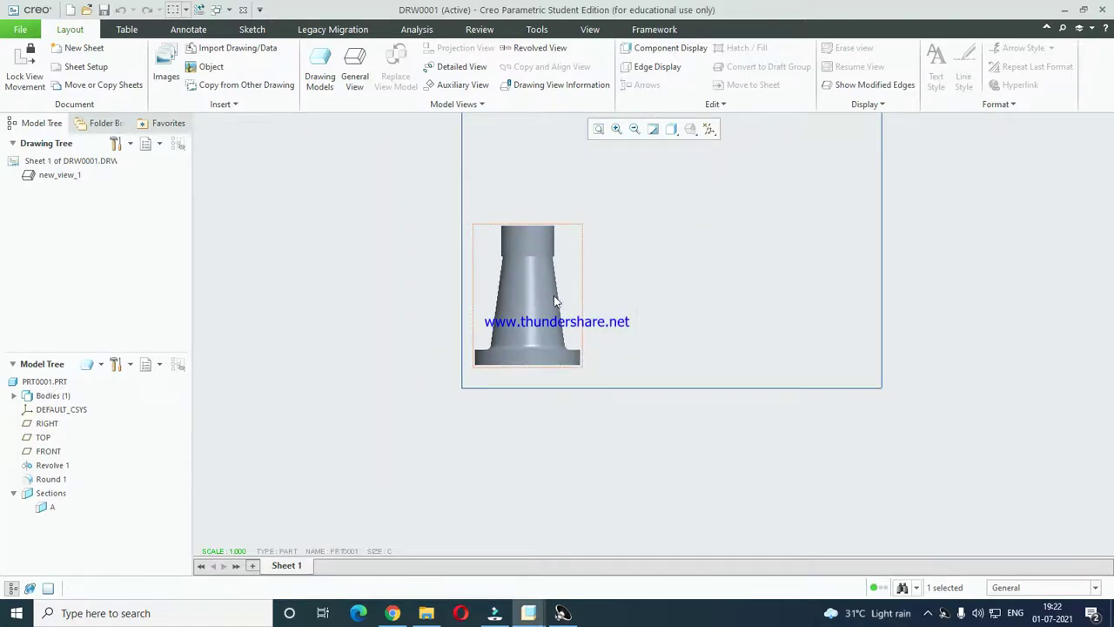
- Reopen the front view's scale options, compare custom scale with the sheet default, and keep the default scale
double_click(555, 301)
left_click(789, 210)
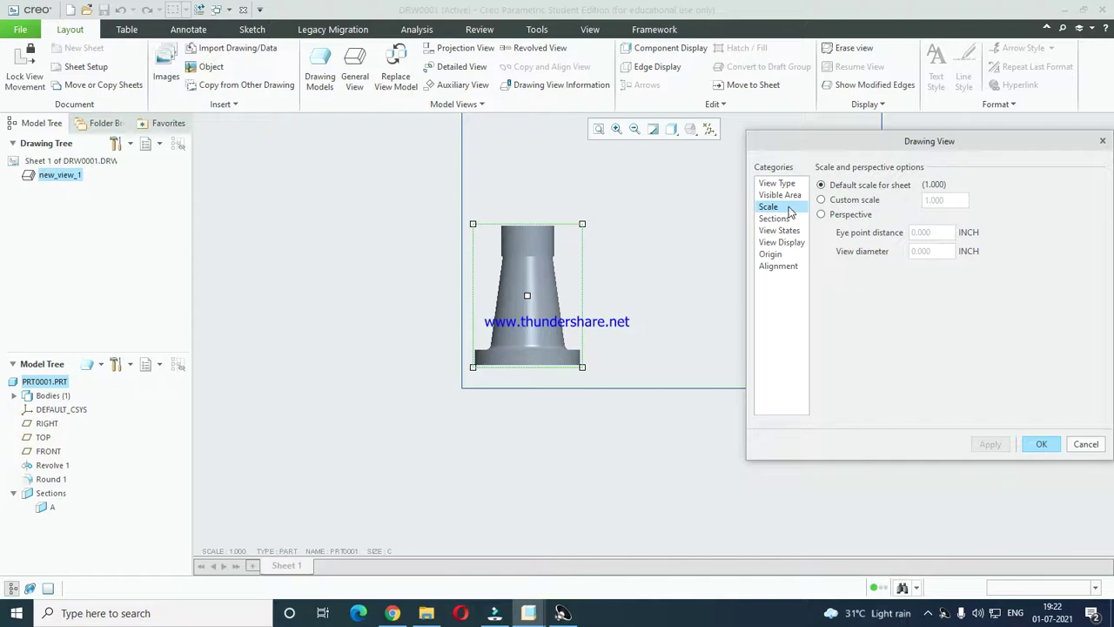
left_click(853, 201)
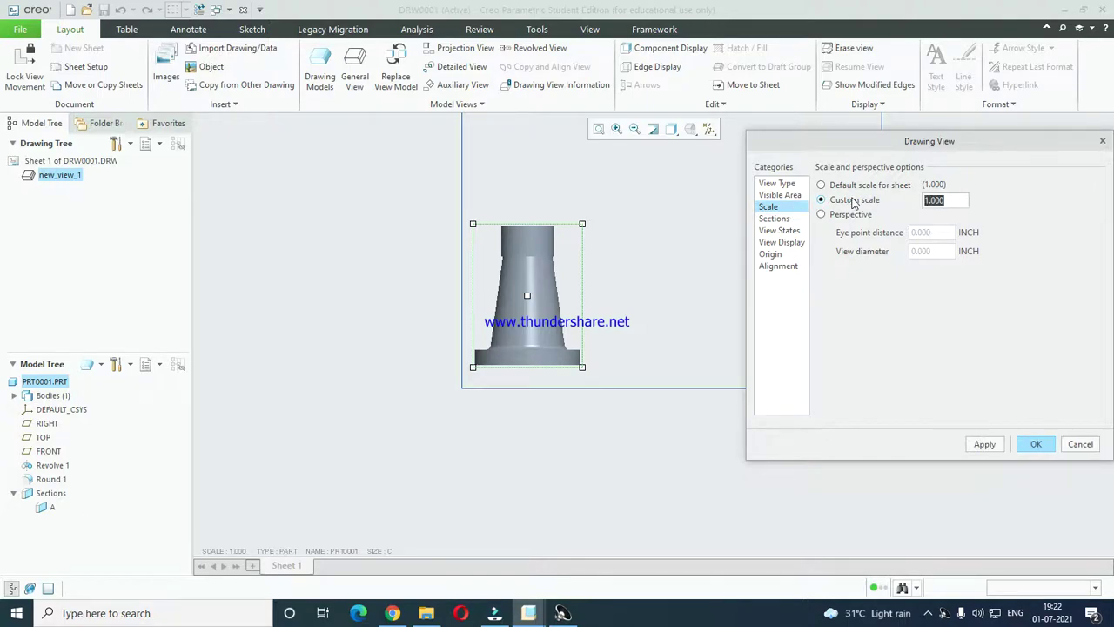
left_click(853, 194)
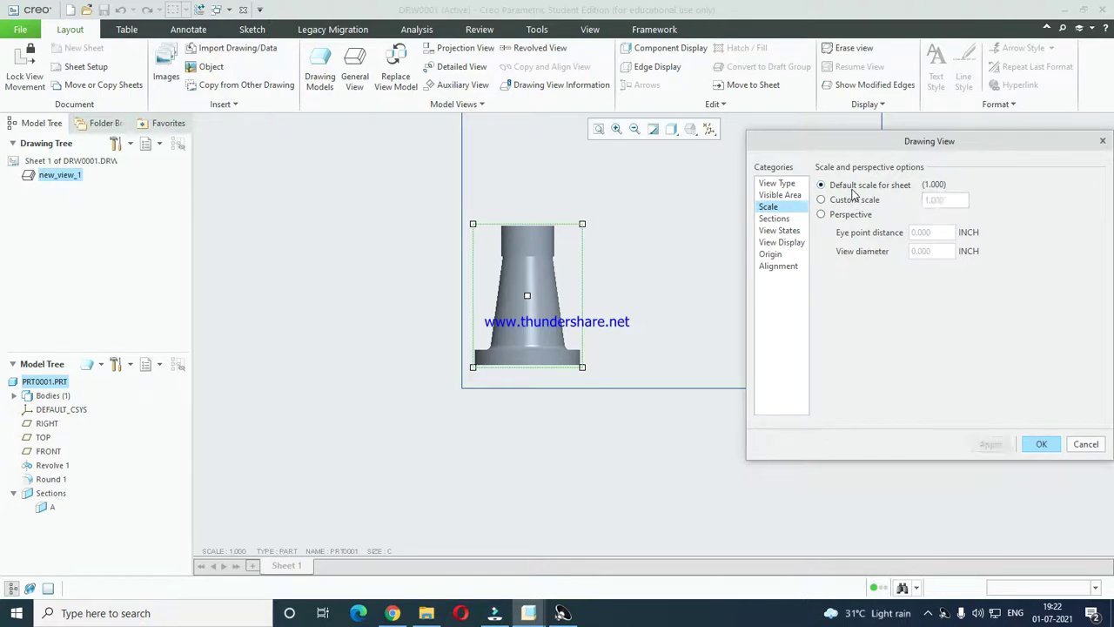
- Add a 2D cross-section to the front view using section A with a Full sectioned area, and confirm it
left_click(788, 219)
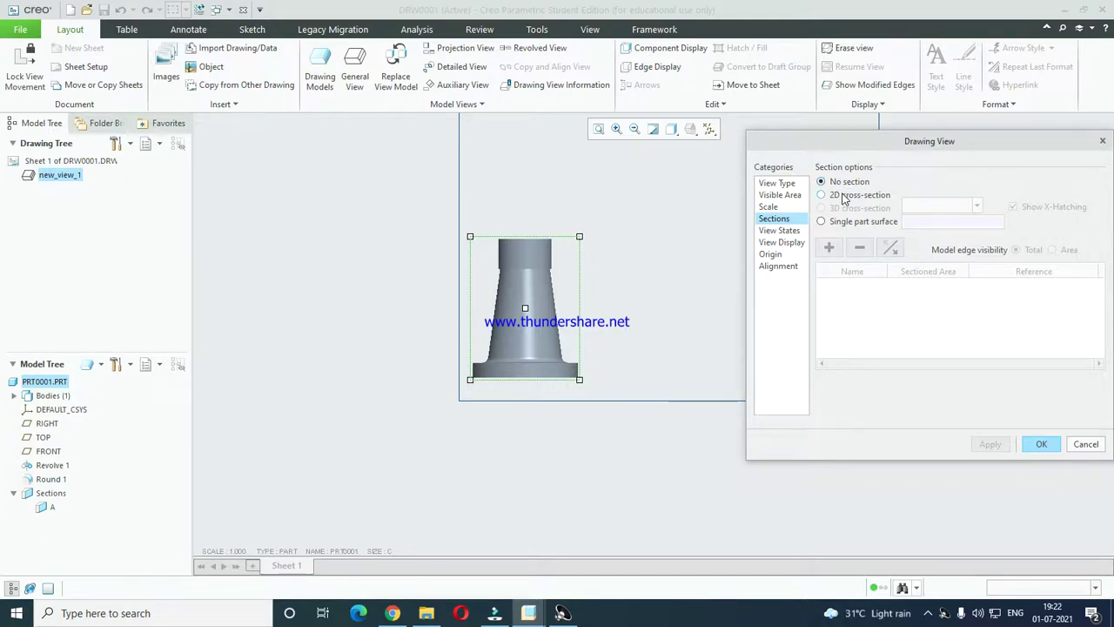
left_click(842, 196)
left_click(828, 249)
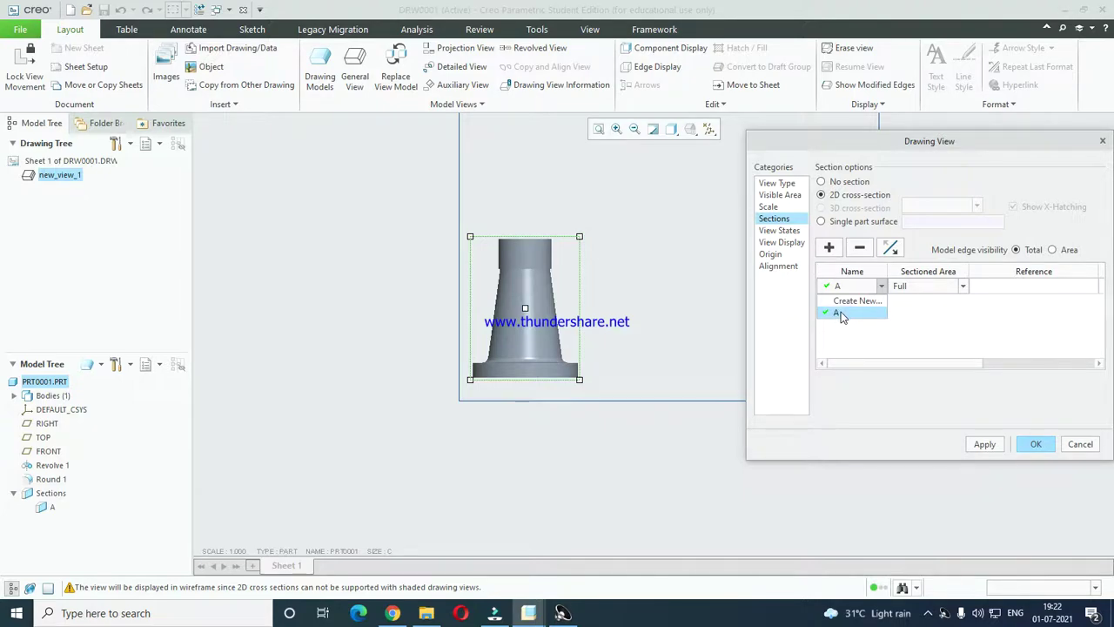
left_click(839, 313)
left_click(902, 289)
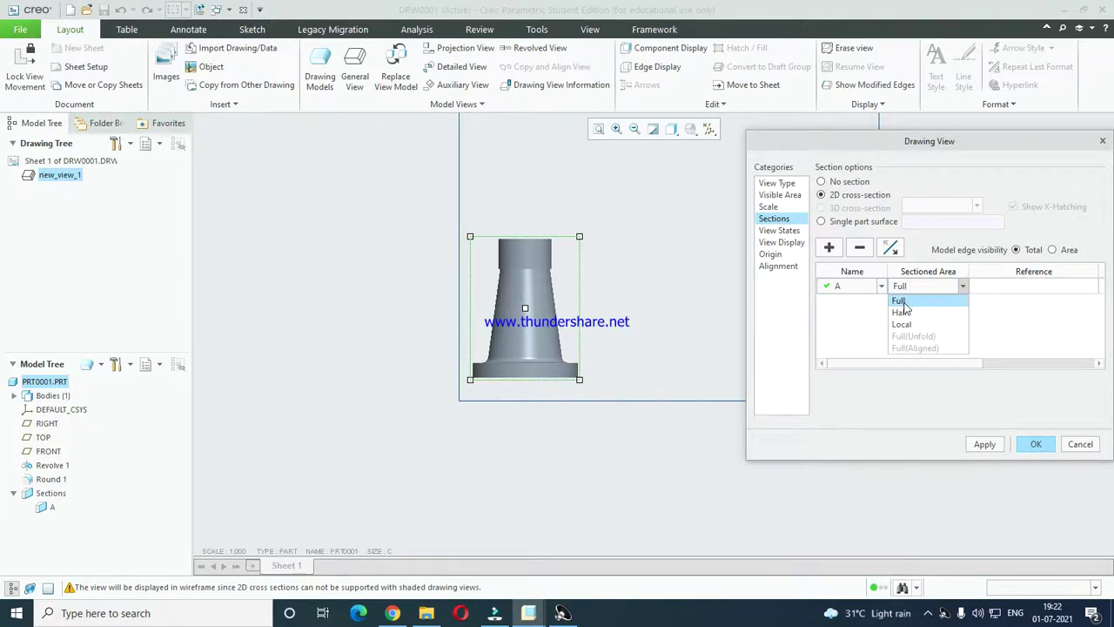
left_click(907, 301)
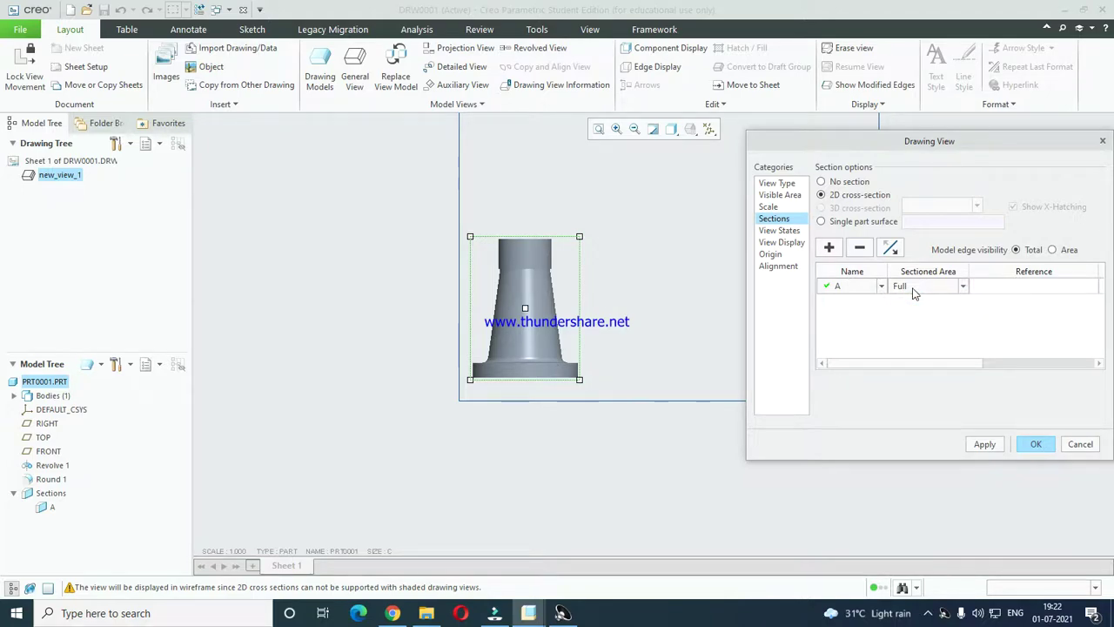
left_click(1034, 445)
- Reopen the section view's properties and change the sectioned area of section A to Half
left_click(579, 287)
double_click(579, 287)
left_click(774, 219)
left_click(905, 289)
left_click(909, 314)
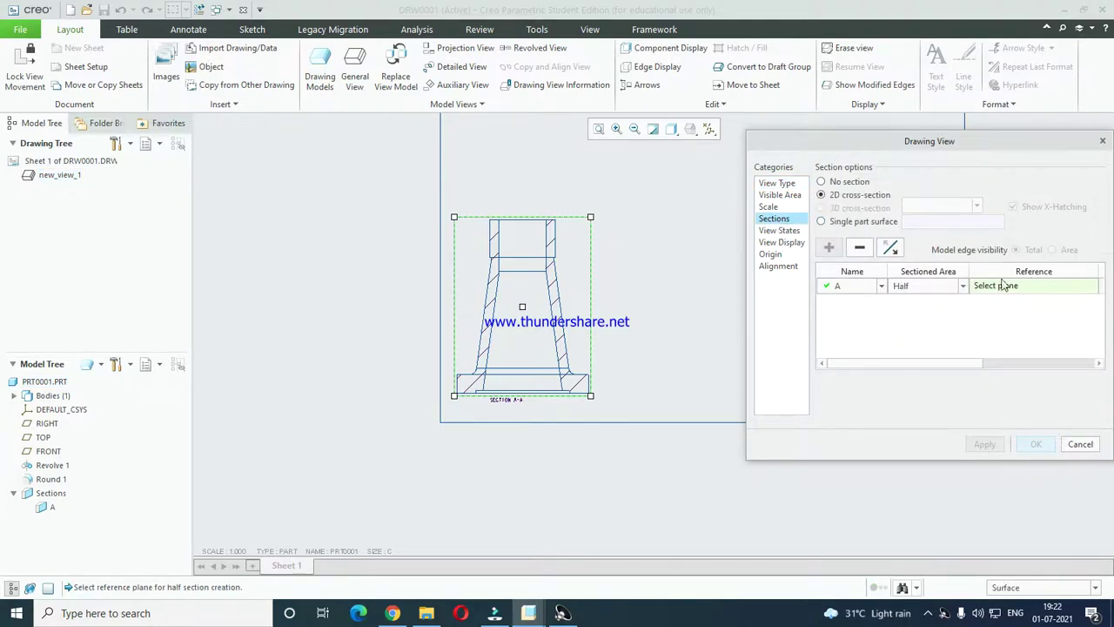
- Display the datum planes for choosing the half section's reference plane
scroll(510, 256, "up", 4)
scroll(500, 239, "down", 1)
left_click(707, 129)
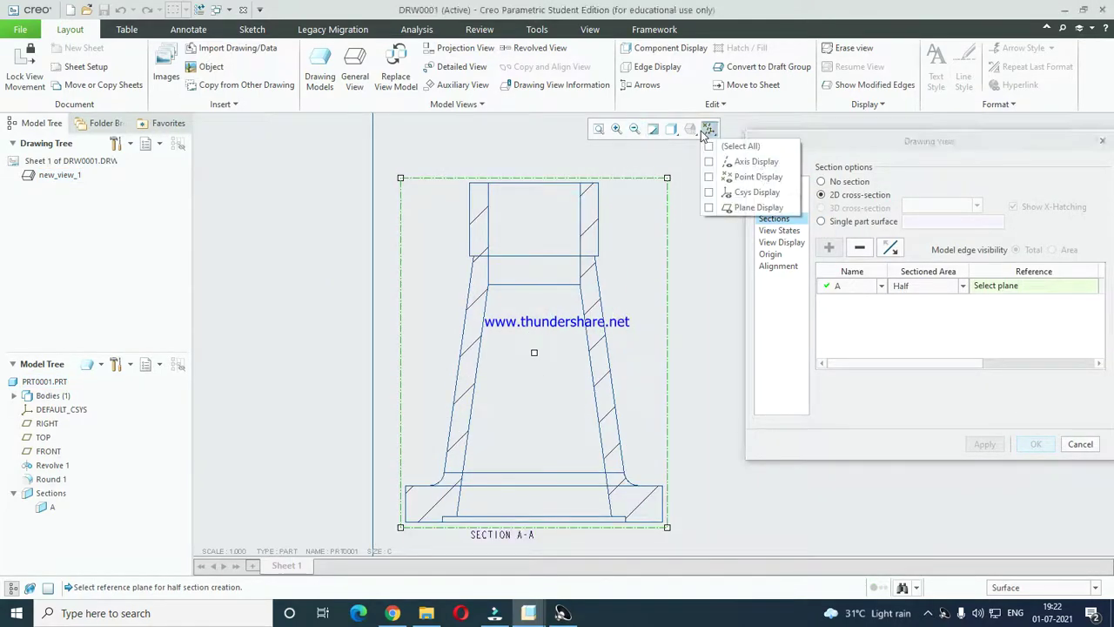
left_click(711, 207)
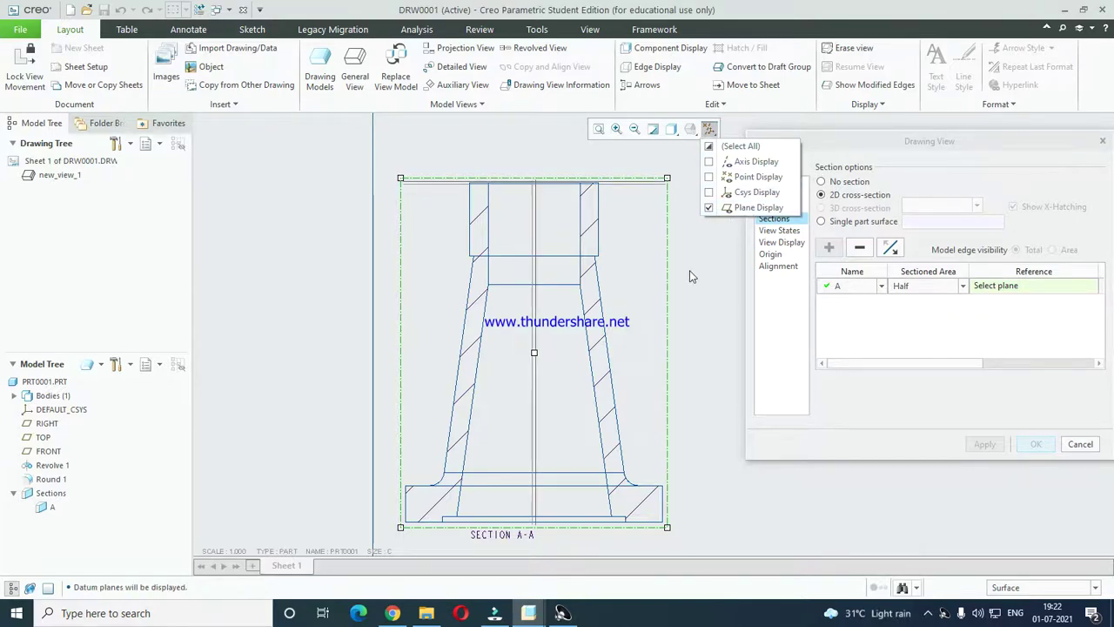
- Set the RIGHT datum plane as the reference for the half section of section A and confirm it
left_click(534, 248)
left_click(1035, 444)
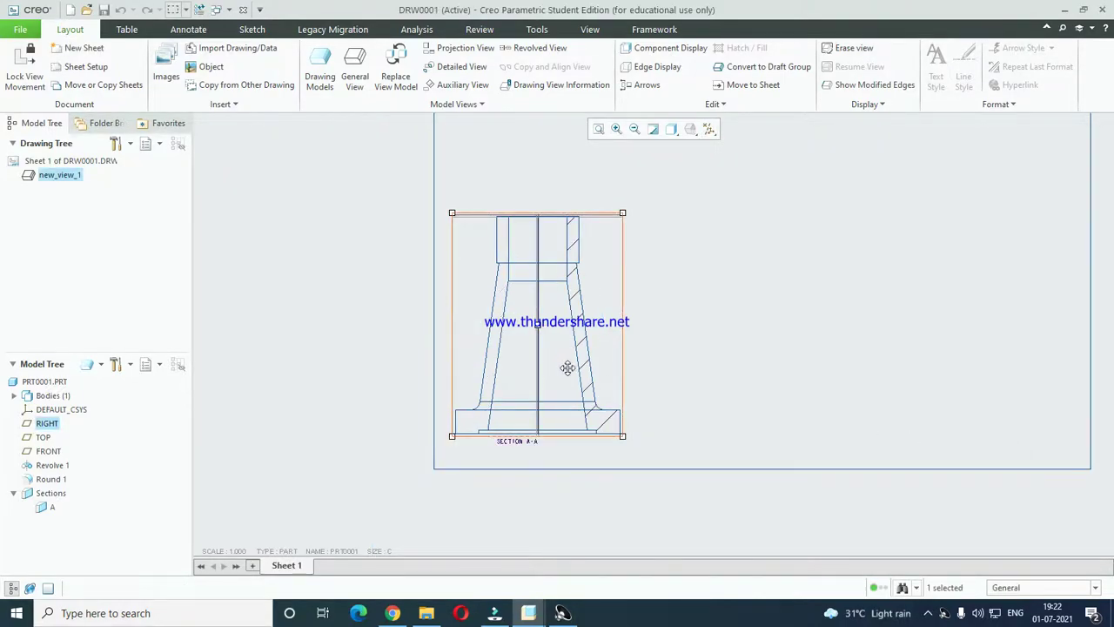
- Reopen the half-section settings and try to assign the front view itself as the arrow display view for section A
scroll(567, 367, "up", 2)
double_click(562, 345)
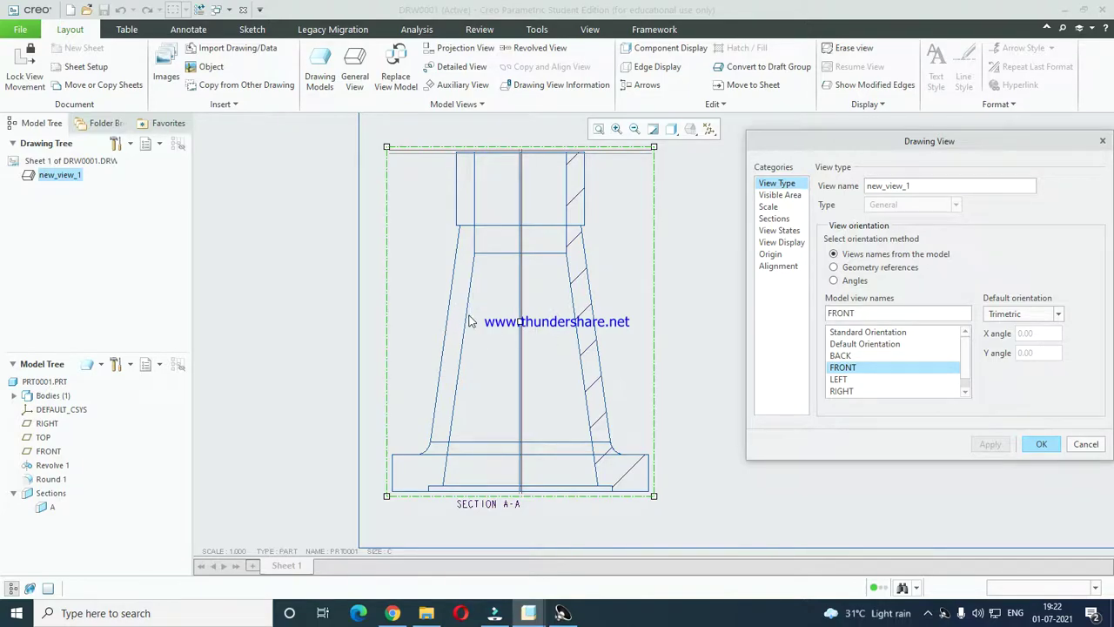
left_click(775, 218)
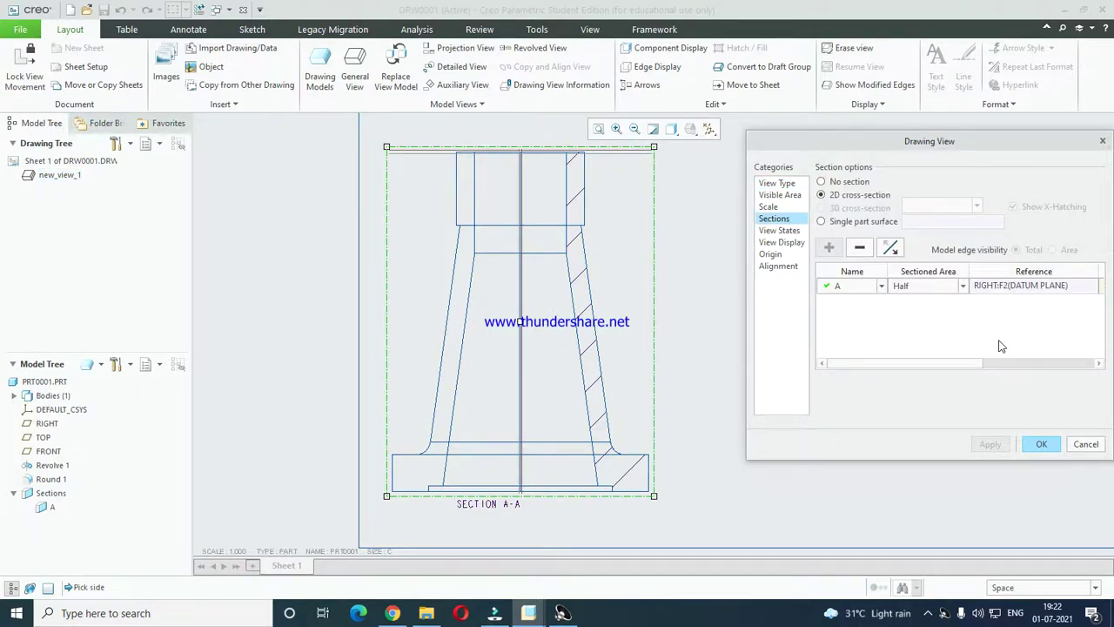
left_click_drag(943, 366, 1056, 365)
left_click(1044, 285)
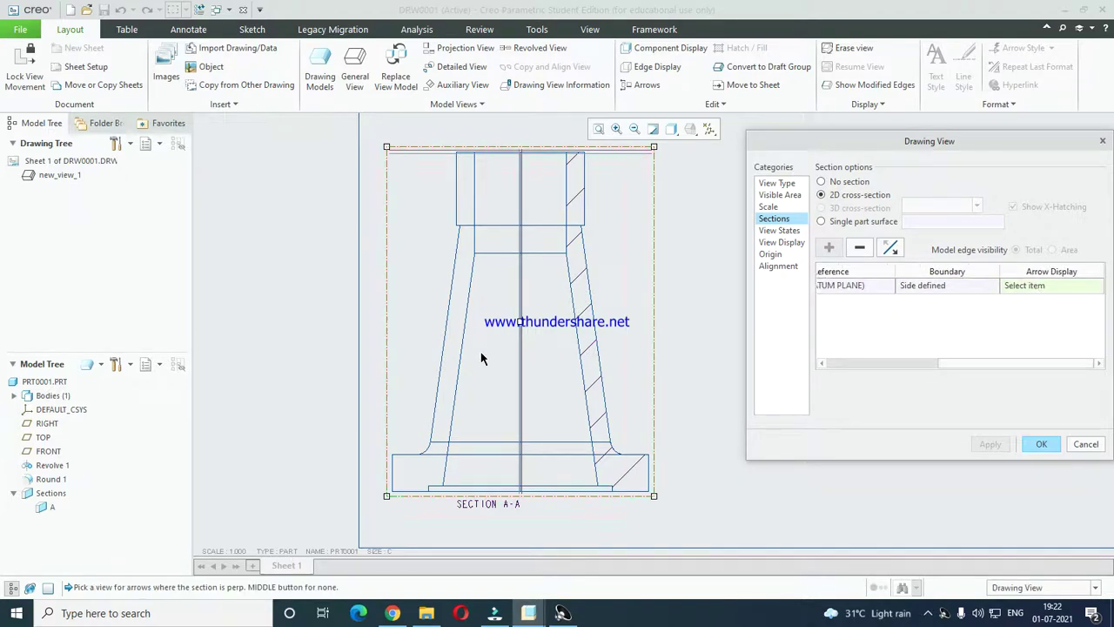
scroll(485, 339, "down", 2)
scroll(485, 339, "up", 2)
left_click(529, 339)
scroll(529, 338, "down", 3)
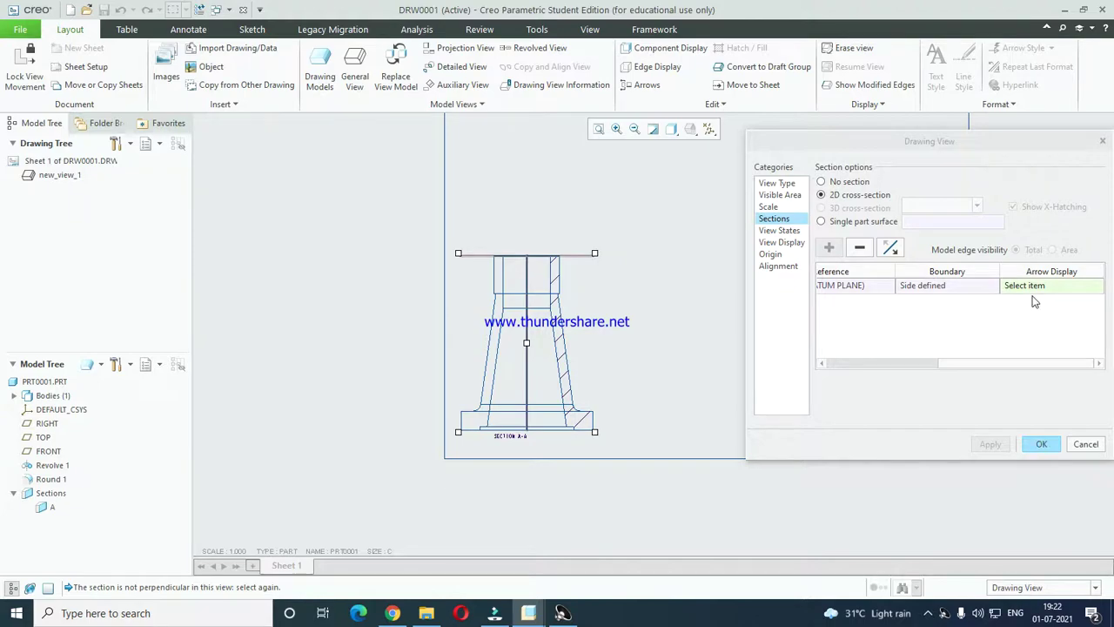
- Examine the view states and combined state options of the sectioned front view
left_click(777, 231)
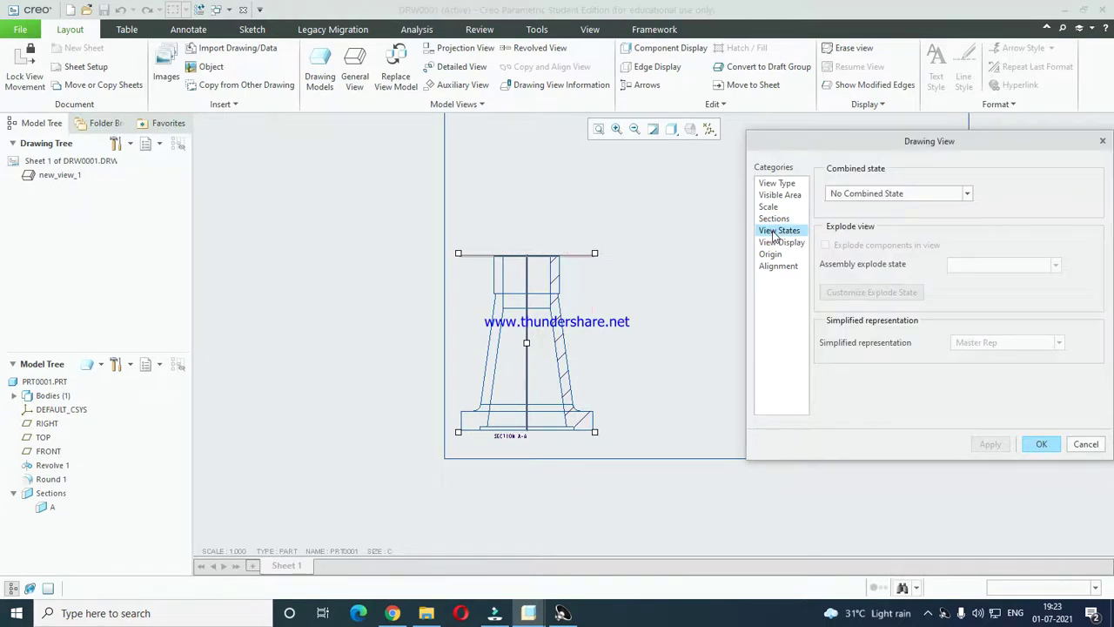
left_click(777, 242)
left_click(775, 219)
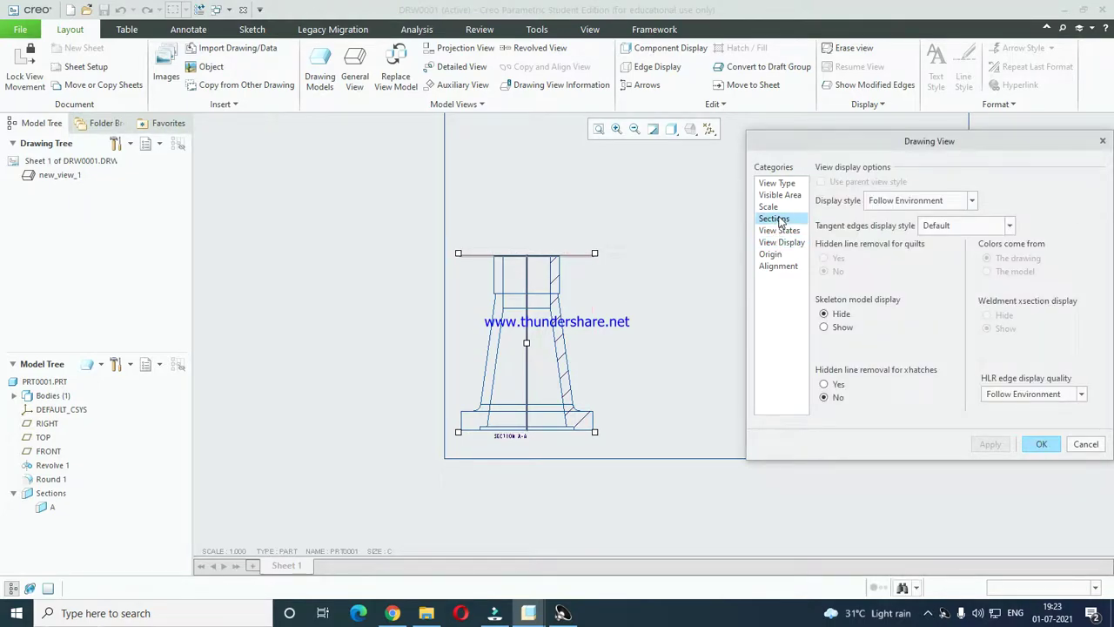
left_click(794, 232)
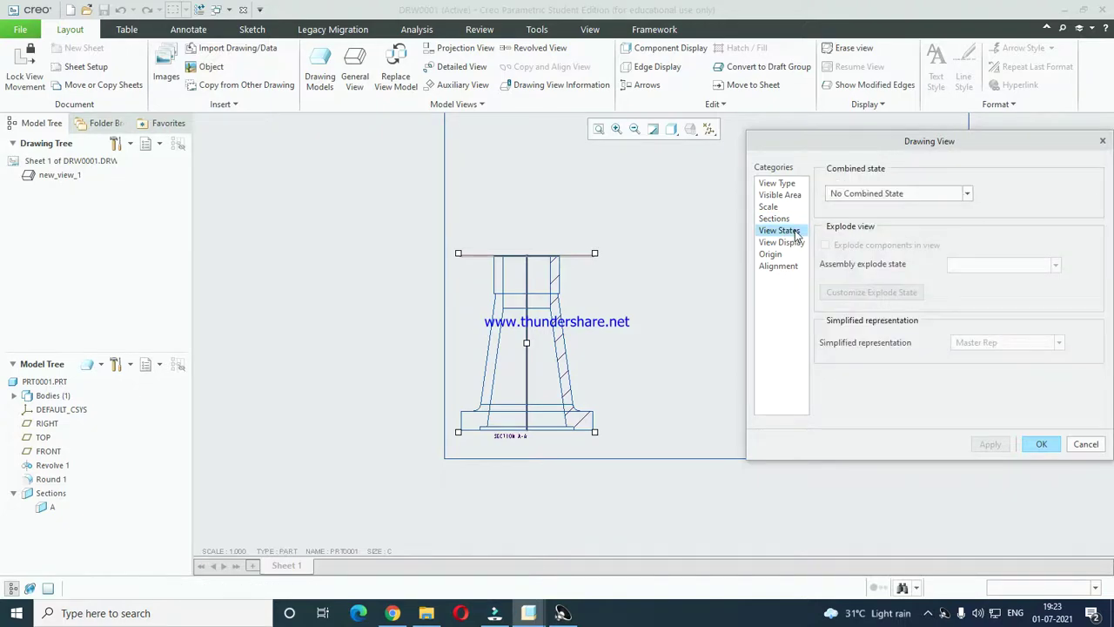
left_click(853, 196)
left_click(854, 199)
- Set the sectioned front view's display style to No Hidden and confirm it
left_click(783, 243)
left_click(911, 205)
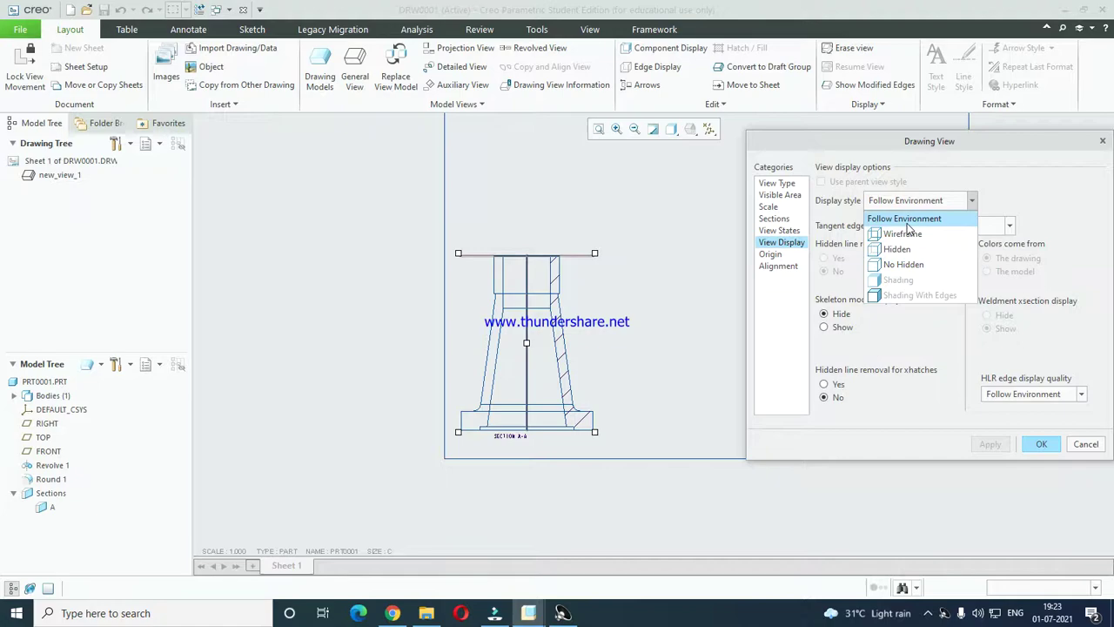
left_click(900, 266)
left_click(1026, 447)
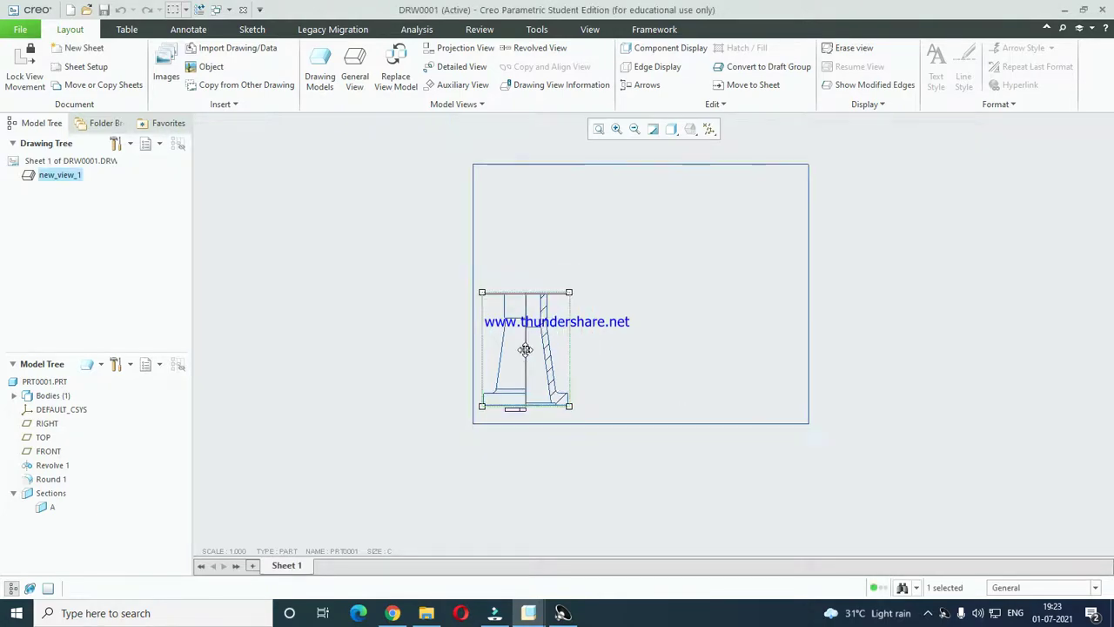
- Reopen the front view's properties, set its display style to Hidden and confirm it
double_click(601, 330)
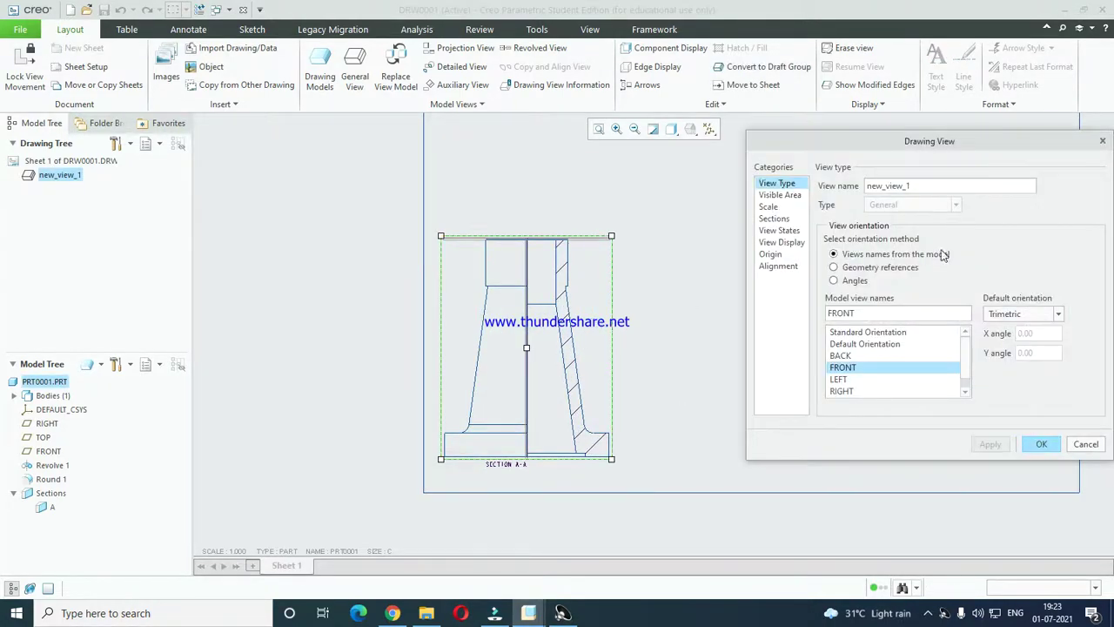
left_click(781, 242)
left_click(935, 204)
left_click(907, 252)
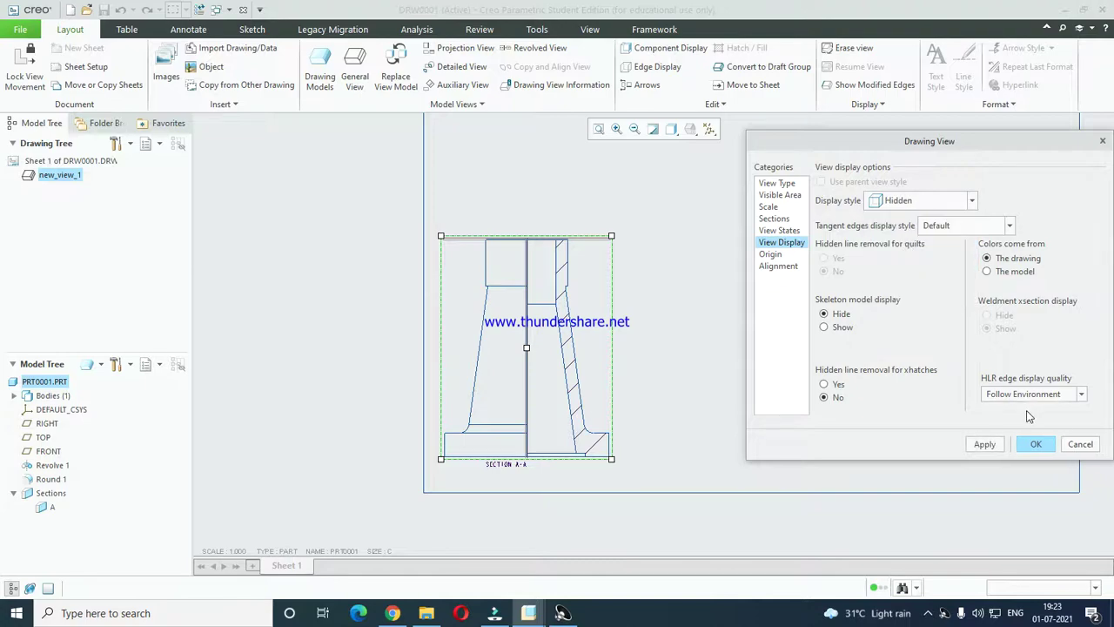
left_click(1041, 444)
- Examine the origin and alignment options of the sectioned front view, then close its properties
double_click(572, 348)
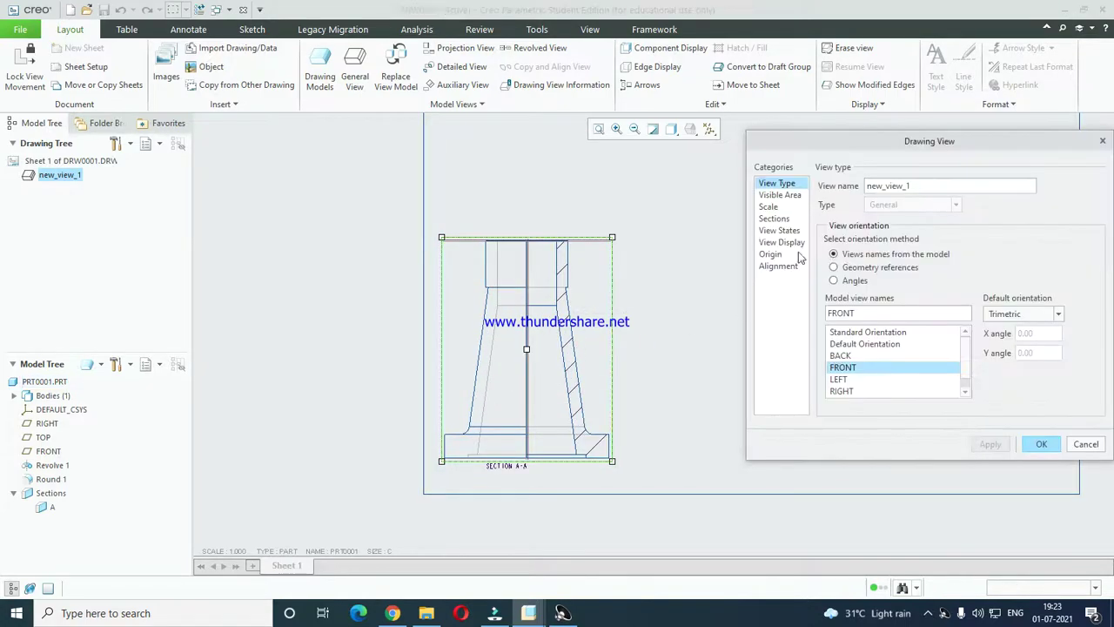
left_click(764, 255)
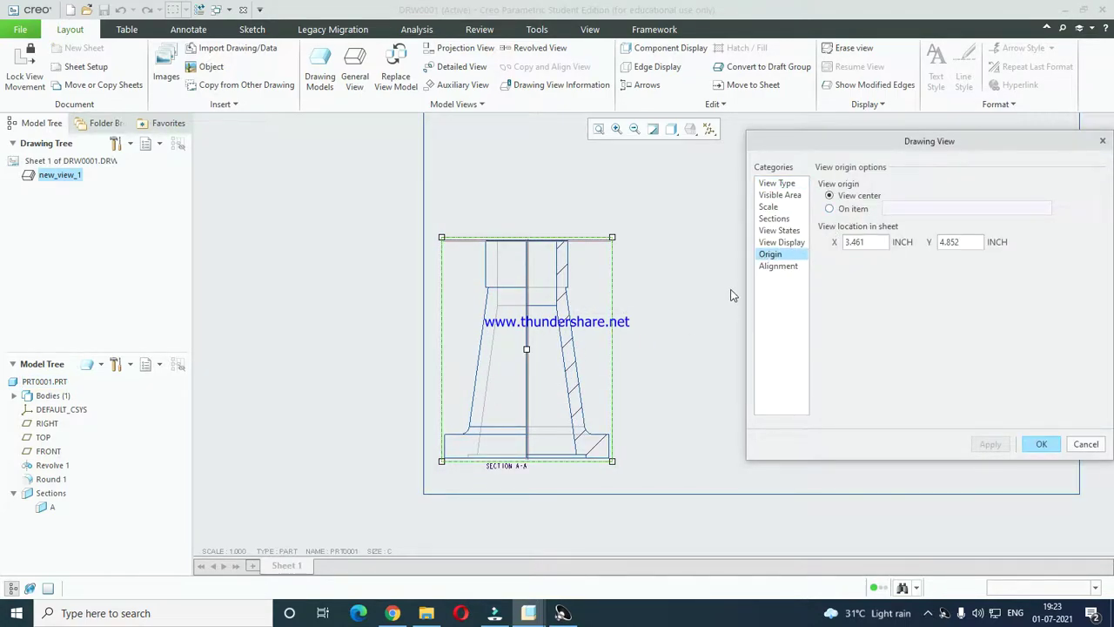
left_click(784, 266)
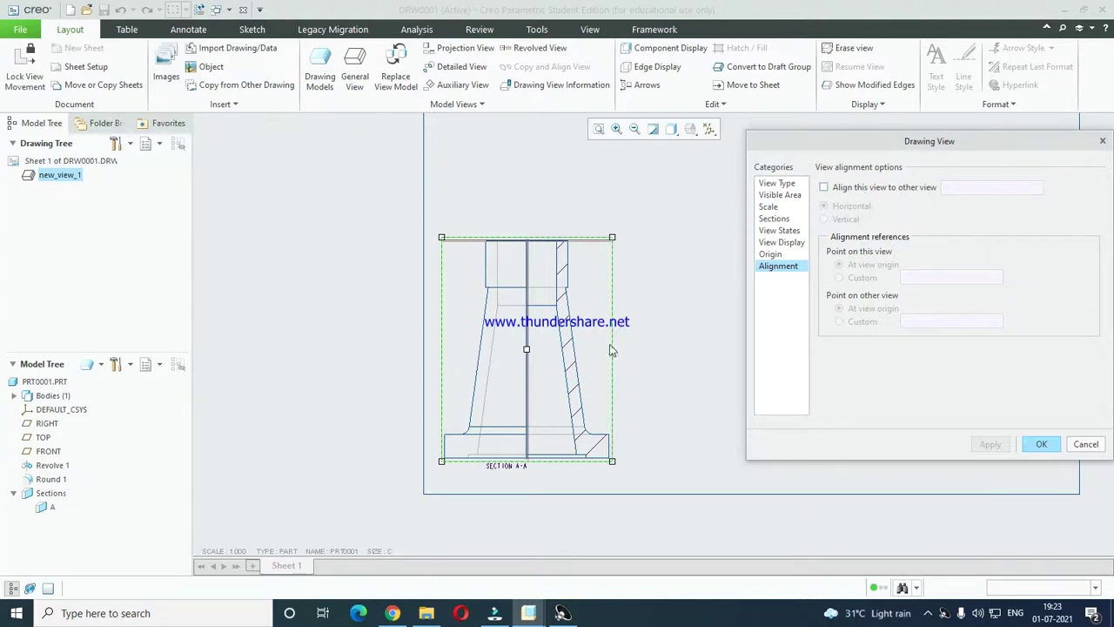
scroll(554, 340, "up", 2)
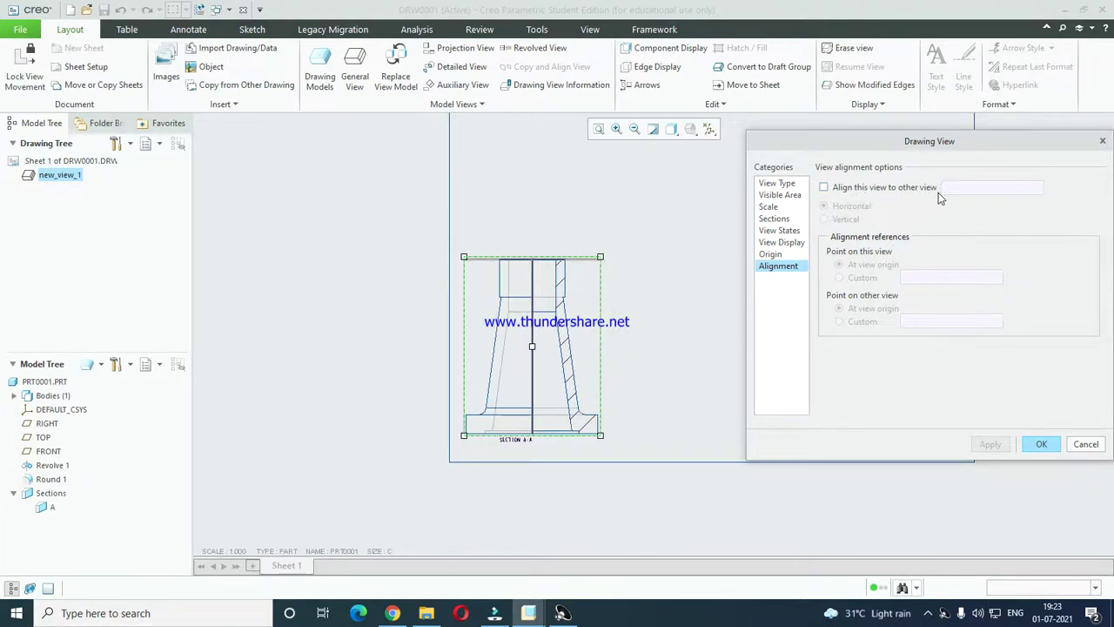
left_click(1041, 444)
- Move the sectioned front view slightly inward from the sheet's lower-left corner and look over its view type properties
scroll(696, 388, "up", 3)
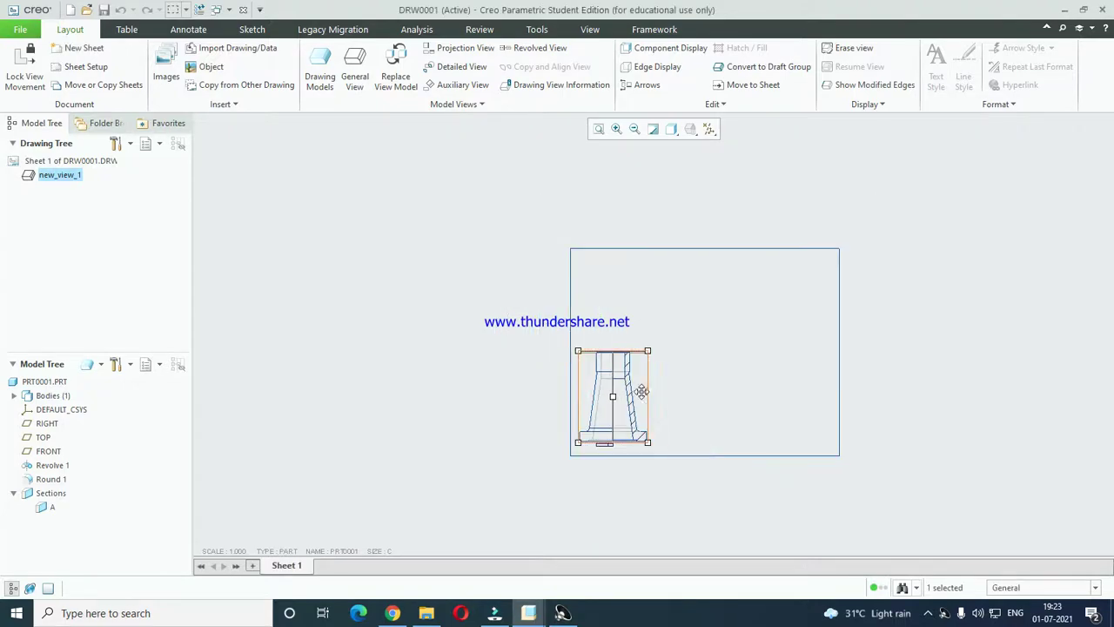
scroll(631, 376, "down", 2)
left_click_drag(634, 405, 652, 375)
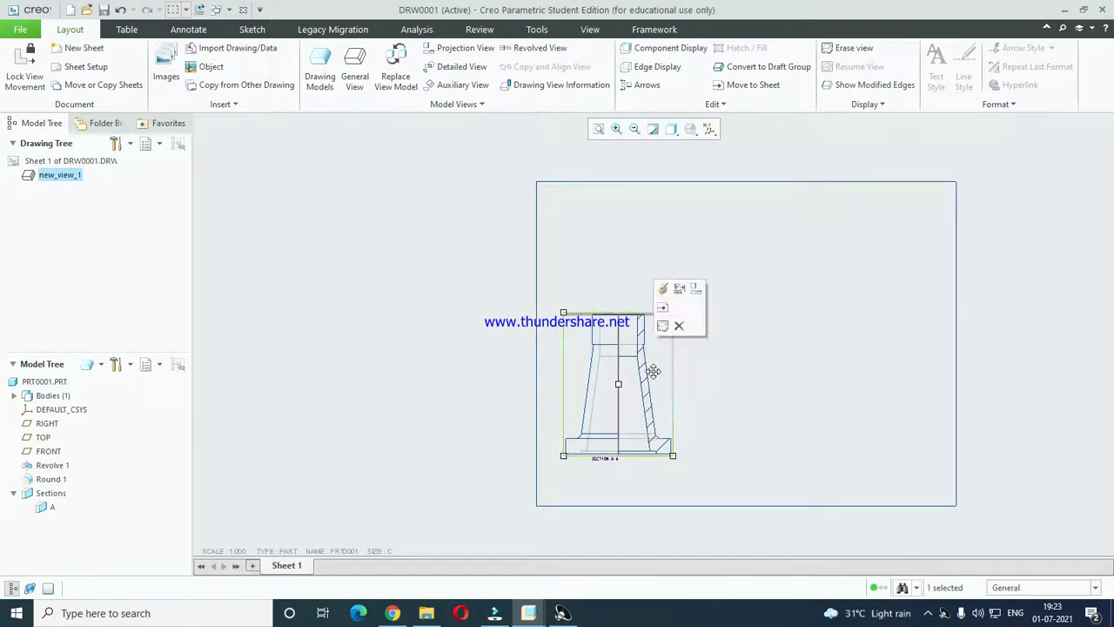
double_click(652, 370)
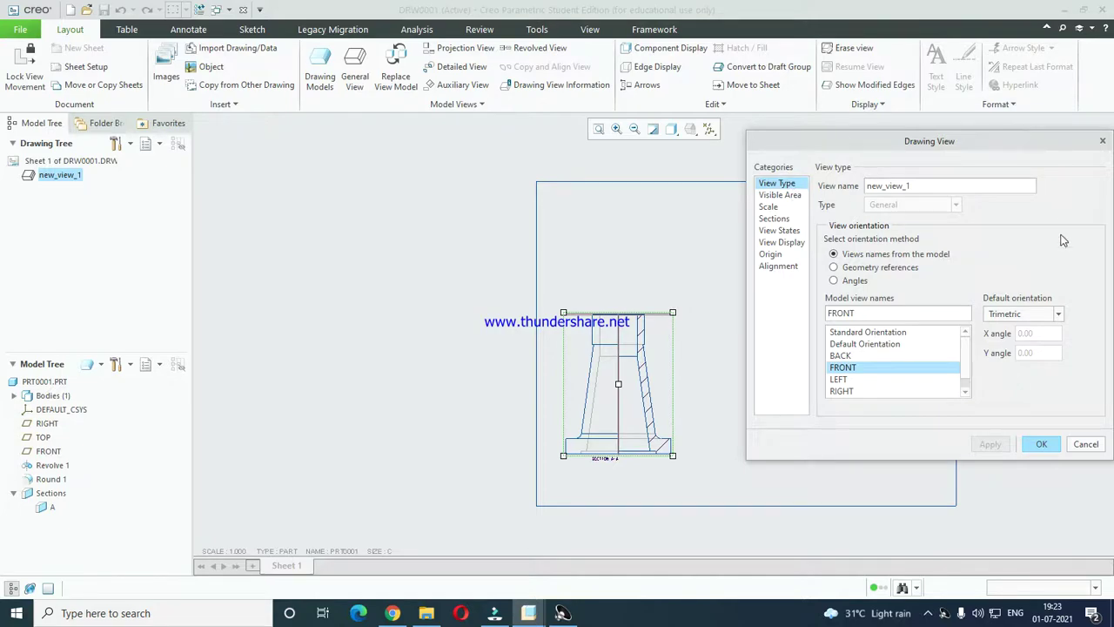
left_click(1041, 444)
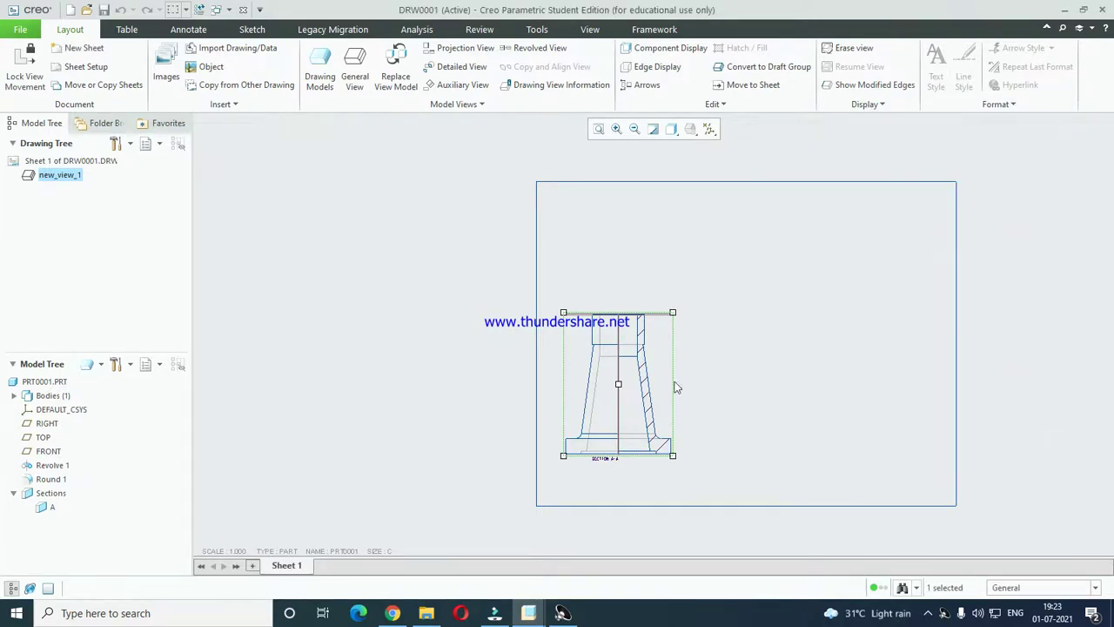
- Insert a projection view of the sectioned front view and place it directly above that view
scroll(674, 385, "down", 3)
scroll(821, 259, "up", 1)
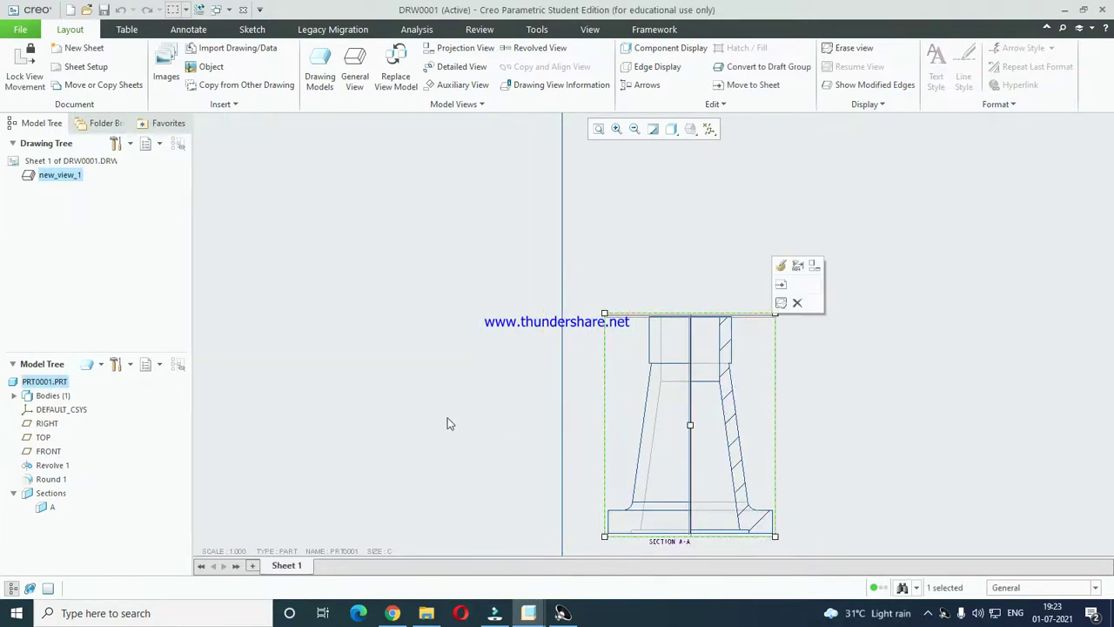
left_click(462, 48)
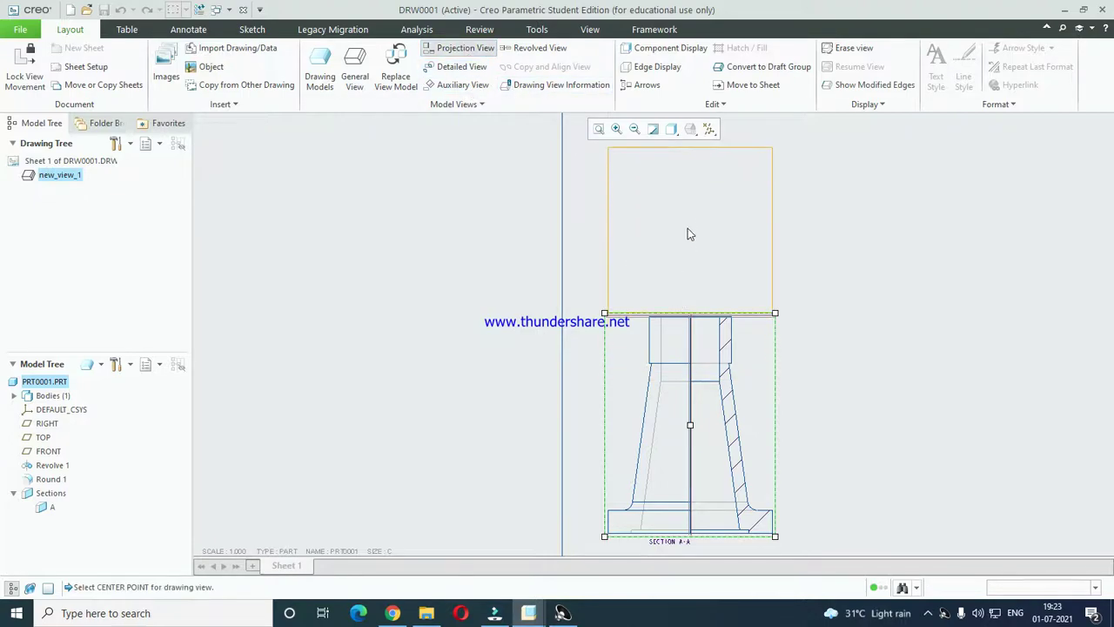
left_click(687, 234)
- Examine the projected top view's properties: view type, visible area, scale, sections, view states and display style
scroll(687, 261, "up", 2)
scroll(728, 269, "down", 3)
double_click(728, 269)
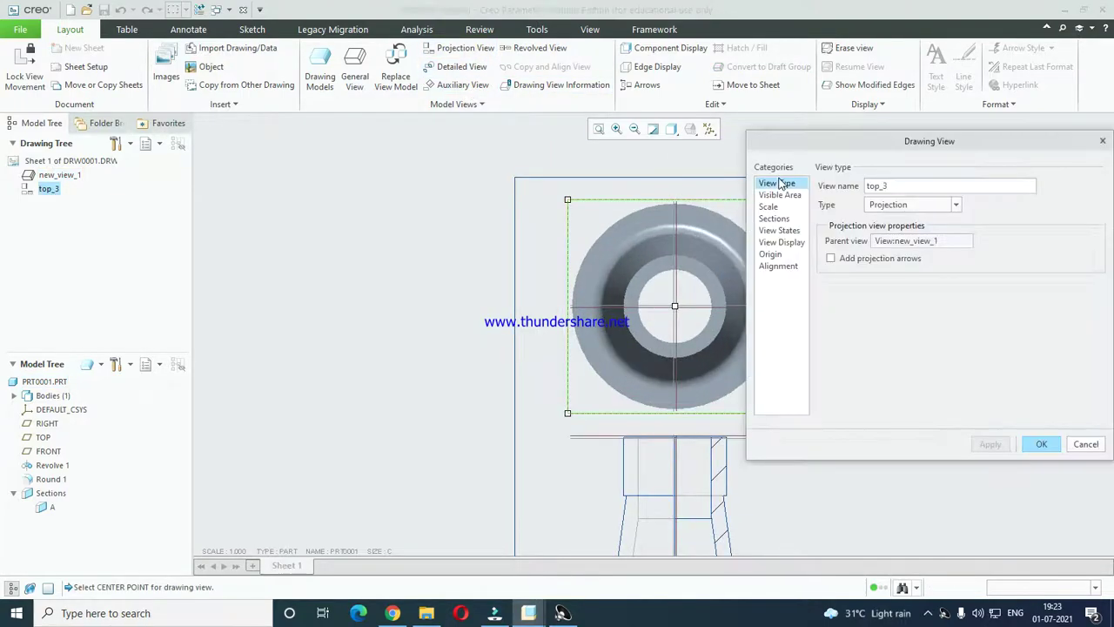
left_click(771, 207)
left_click(779, 195)
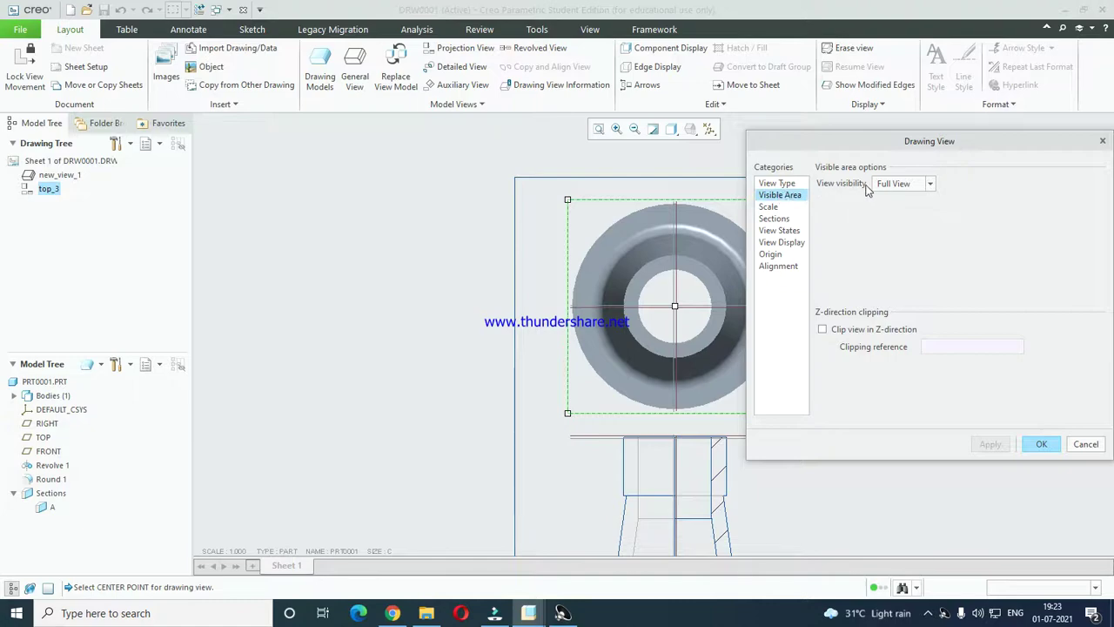
left_click(781, 185)
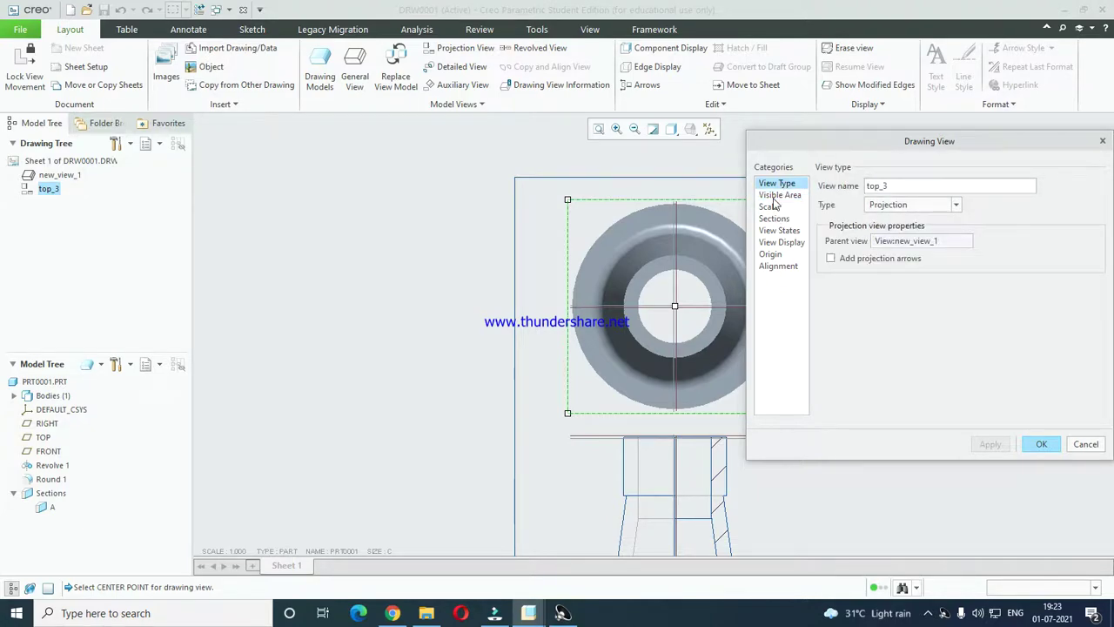
left_click(775, 197)
left_click(771, 219)
left_click(769, 207)
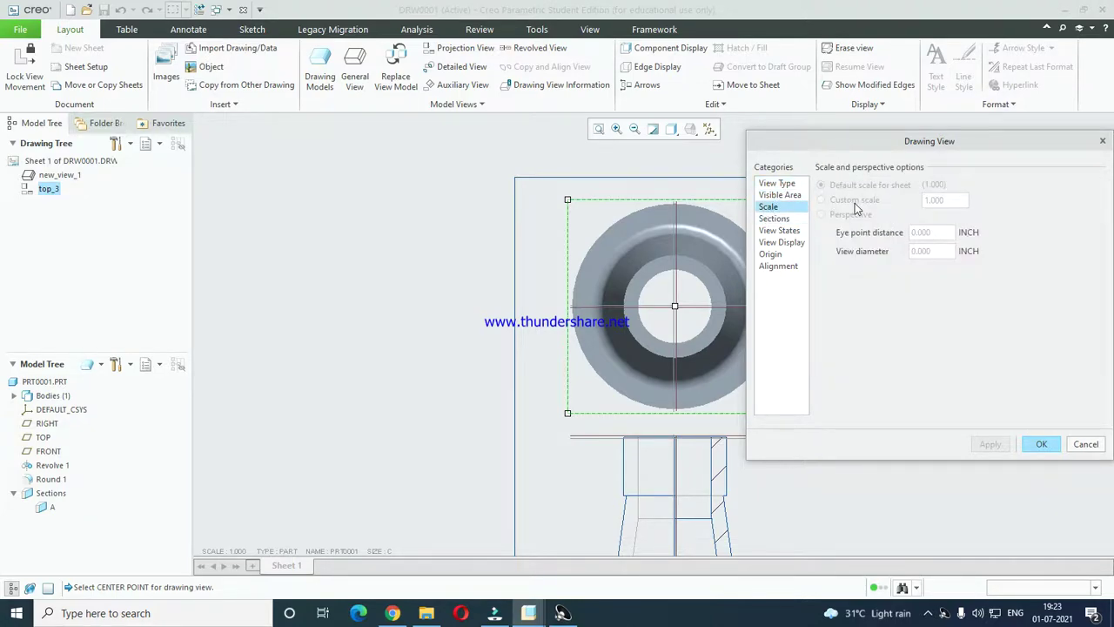
left_click(774, 219)
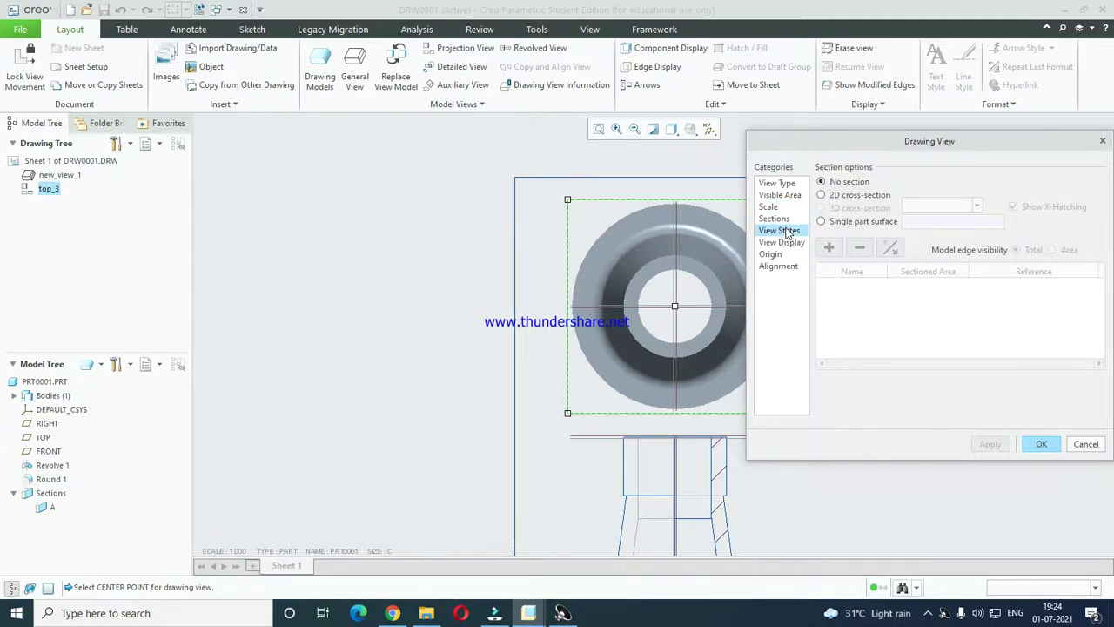
left_click(783, 230)
left_click(782, 242)
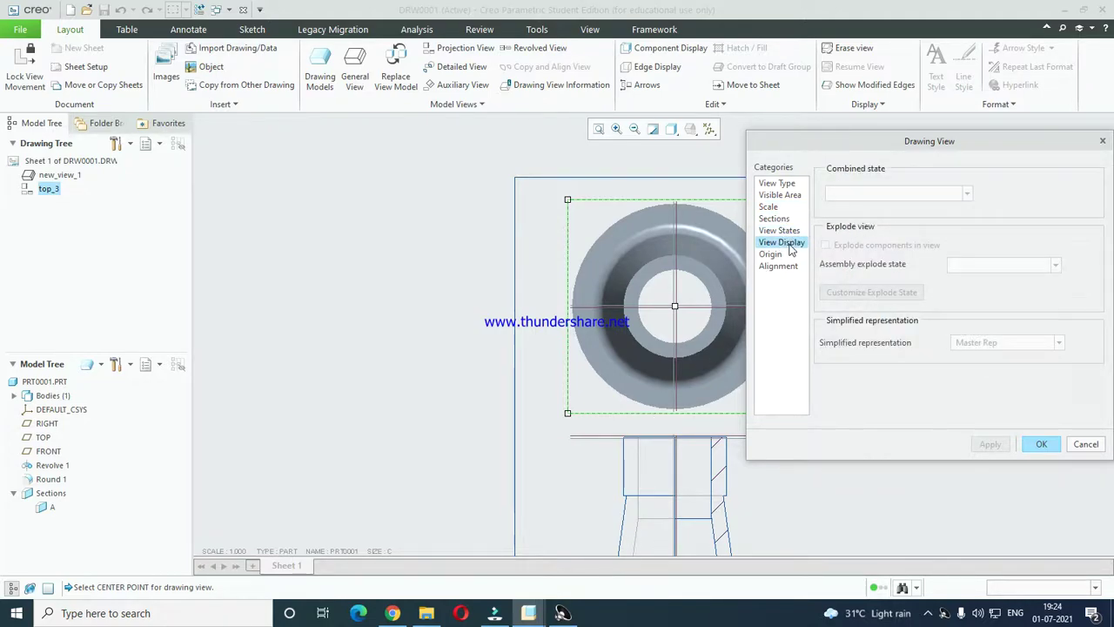
left_click(885, 201)
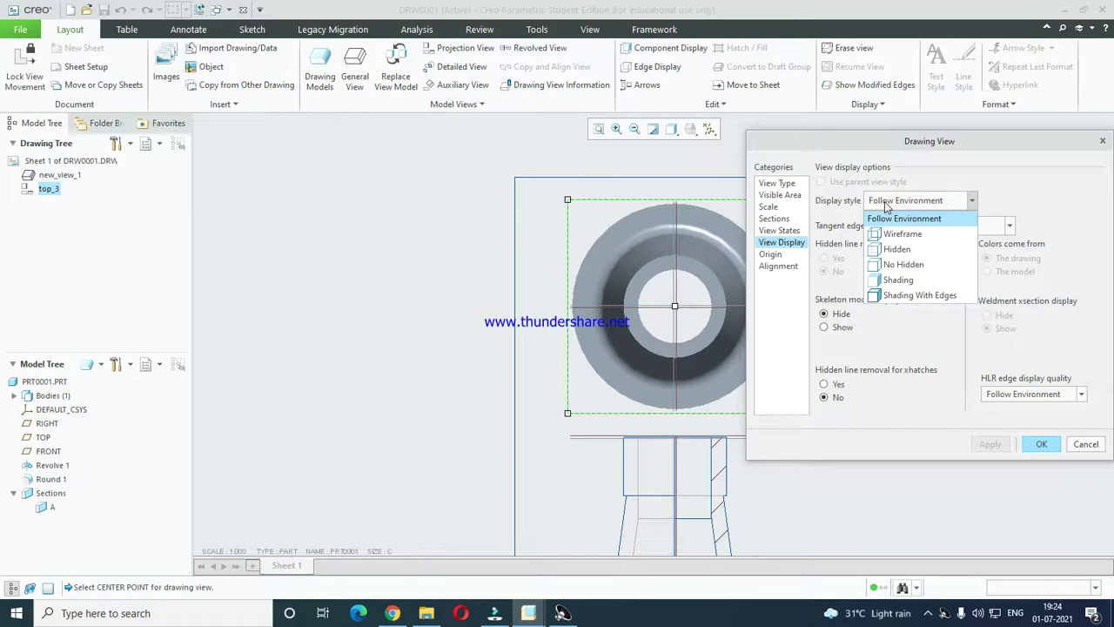
left_click(886, 201)
left_click(777, 183)
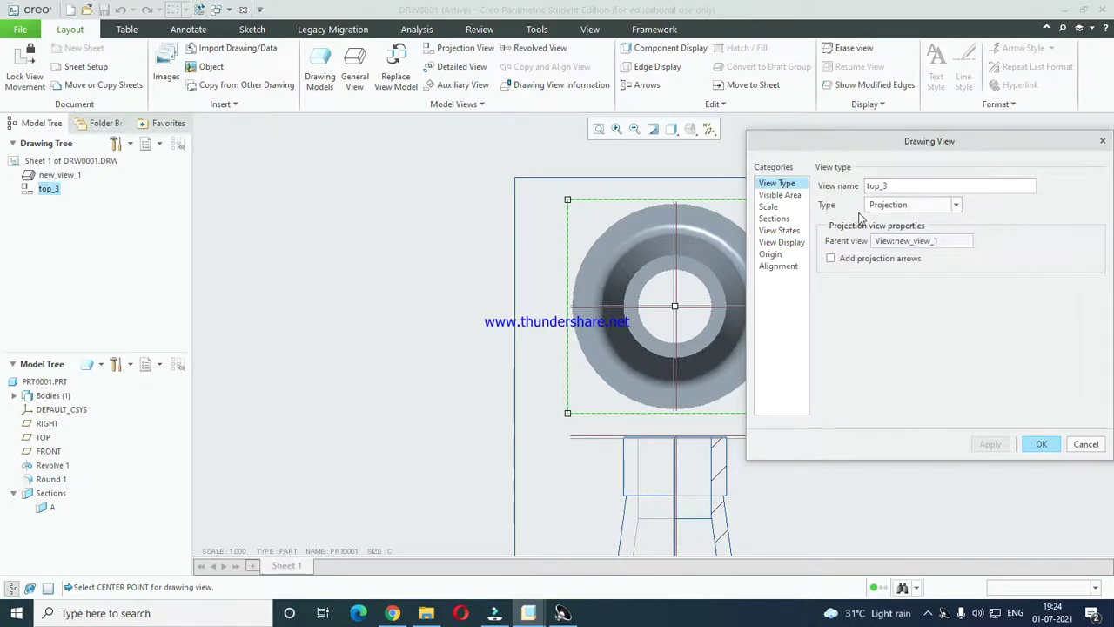
left_click(780, 195)
left_click(771, 207)
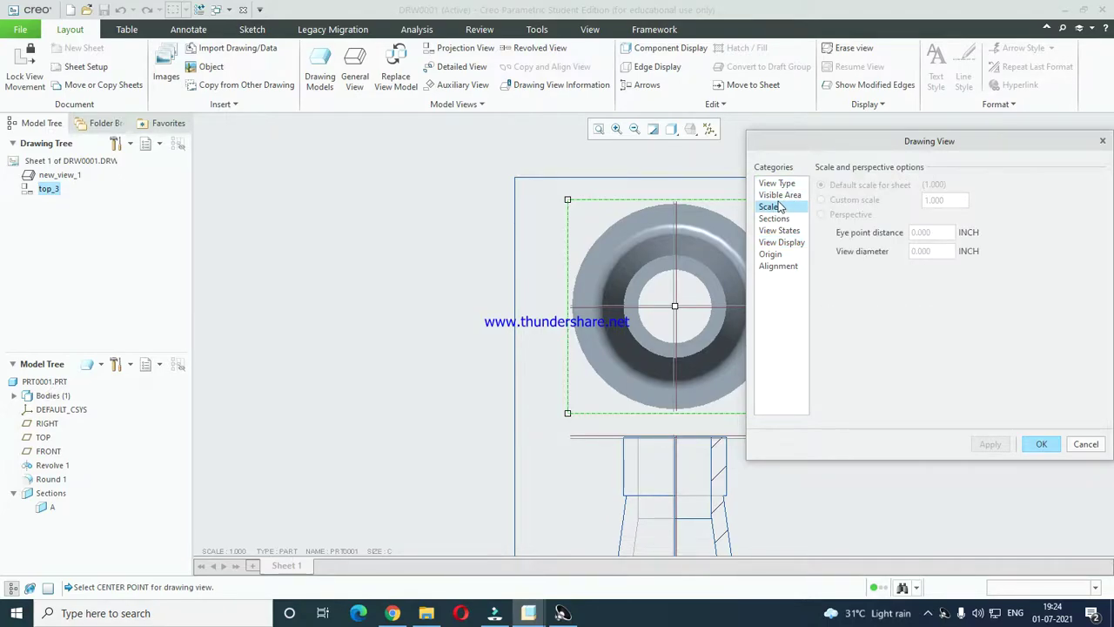
left_click(777, 183)
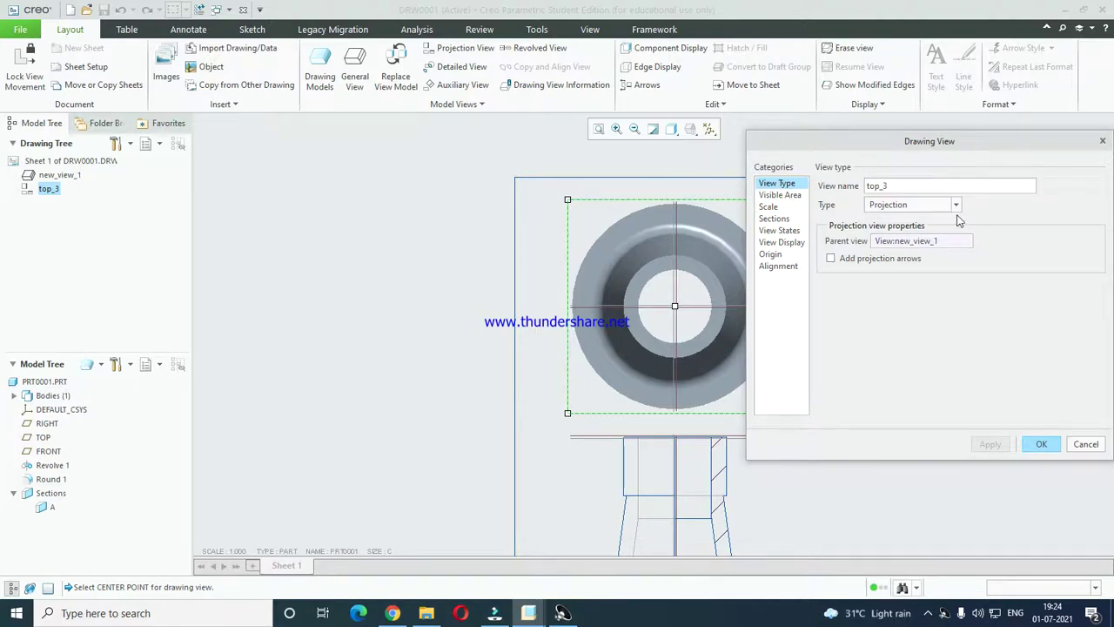
- Change the projected top view's type to General and move it sideways, independently of the front view
left_click(905, 205)
left_click(888, 218)
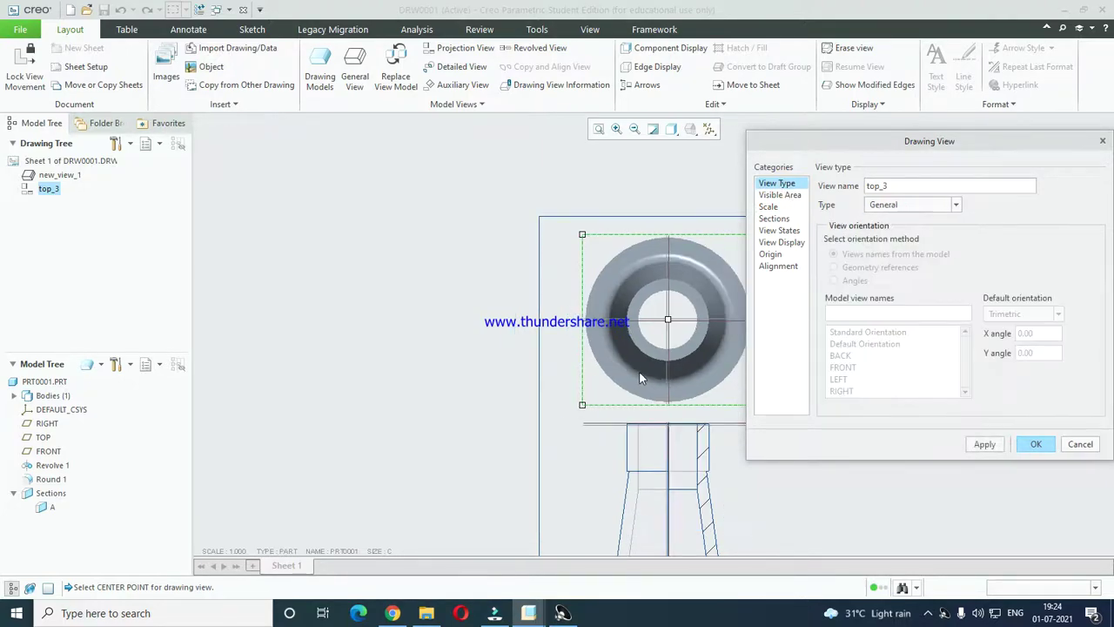
left_click(1036, 443)
scroll(577, 322, "down", 2)
left_click_drag(655, 346, 770, 331)
- Delete the top view from the sheet, keeping only the sectioned front view
left_click_drag(687, 318, 612, 313)
key("Delete")
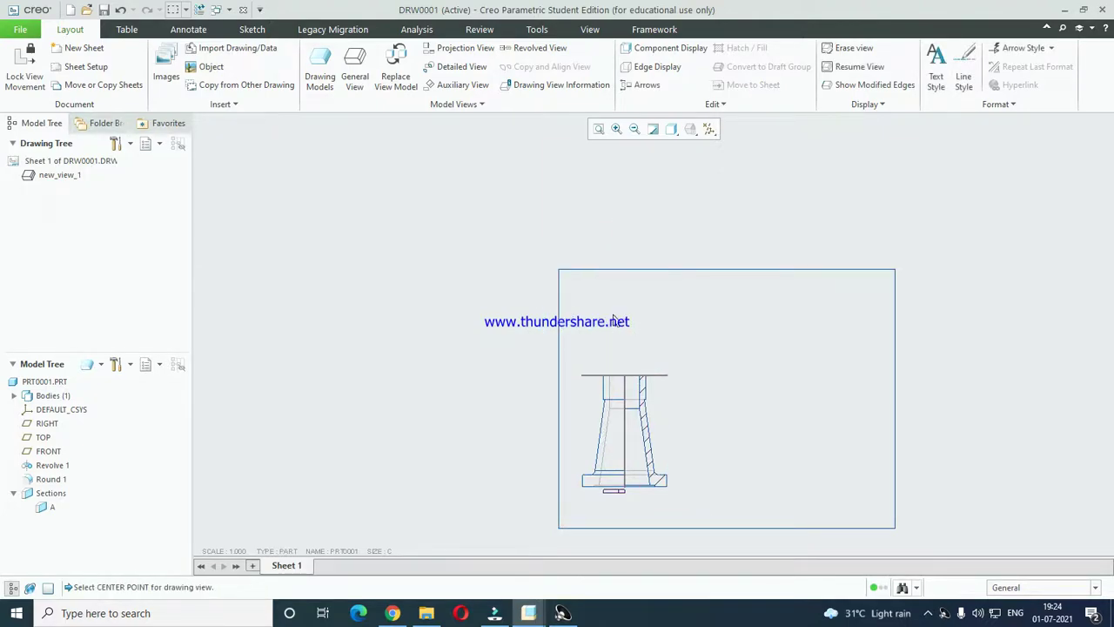
- Insert a projection view of the sectioned front view and place it directly above that view
left_click(457, 48)
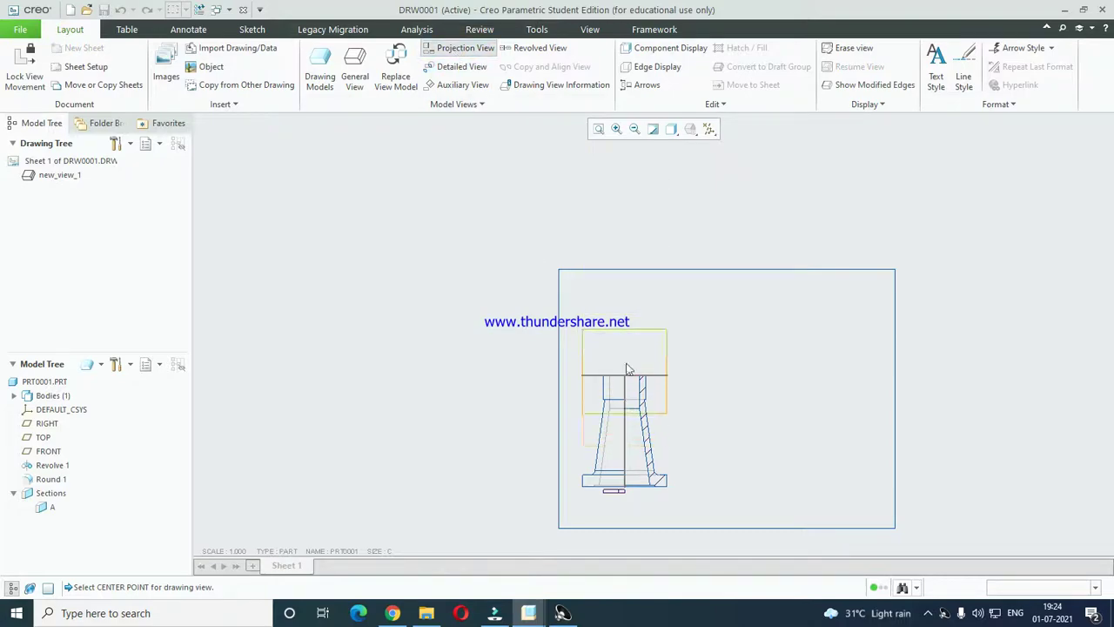
left_click(626, 340)
scroll(646, 370, "up", 3)
- Set the projected top view's display style to No Hidden and its tangent edges display style to None
double_click(650, 352)
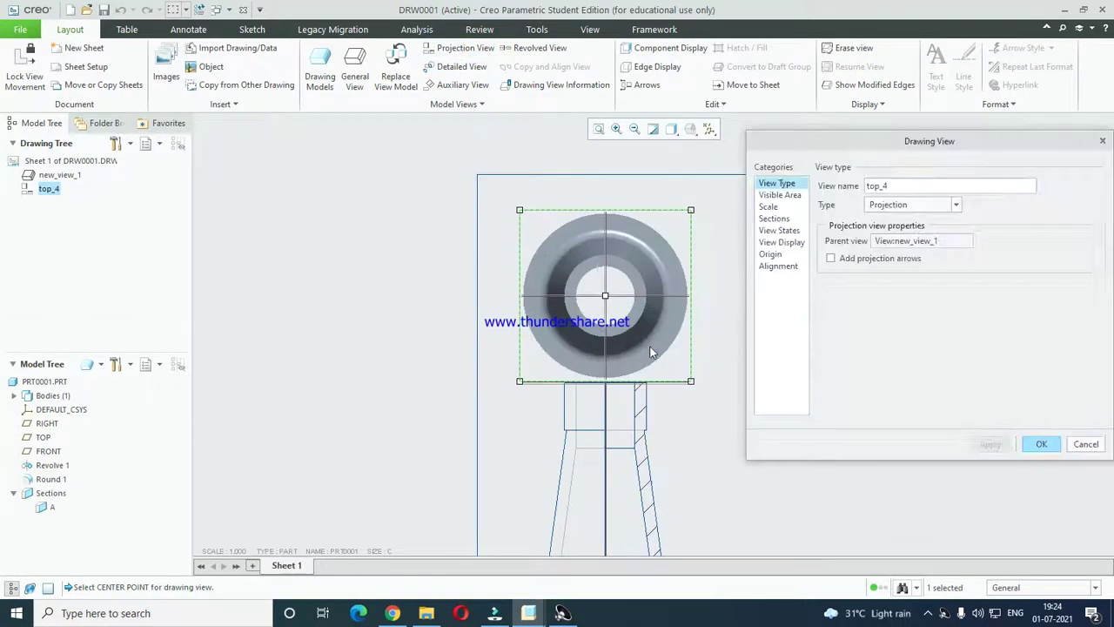
left_click(781, 242)
left_click(914, 201)
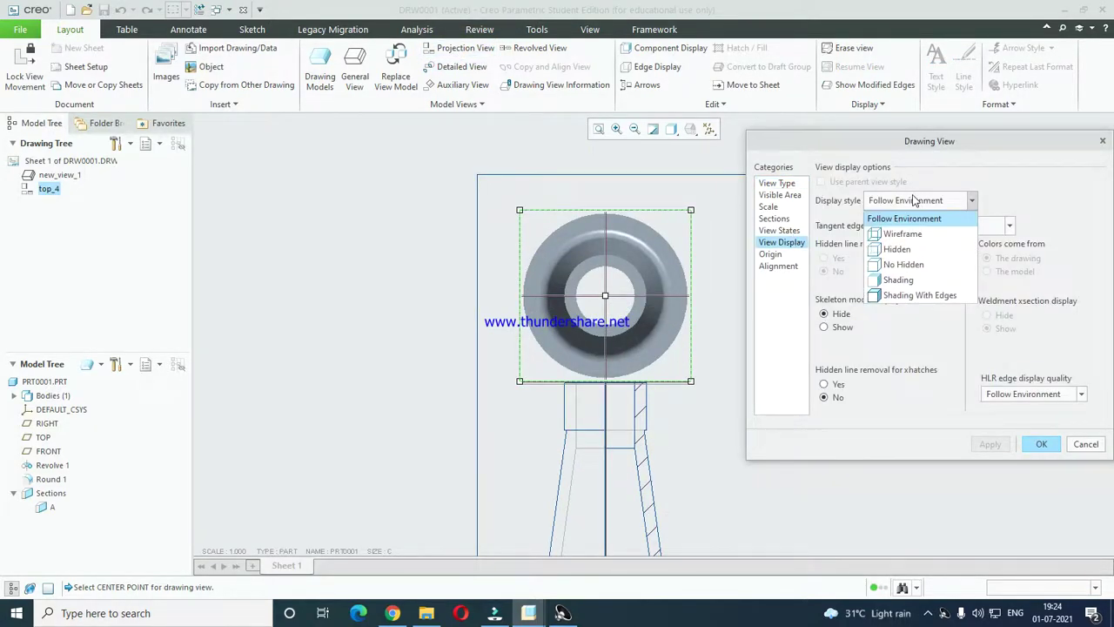
left_click(903, 264)
left_click(947, 225)
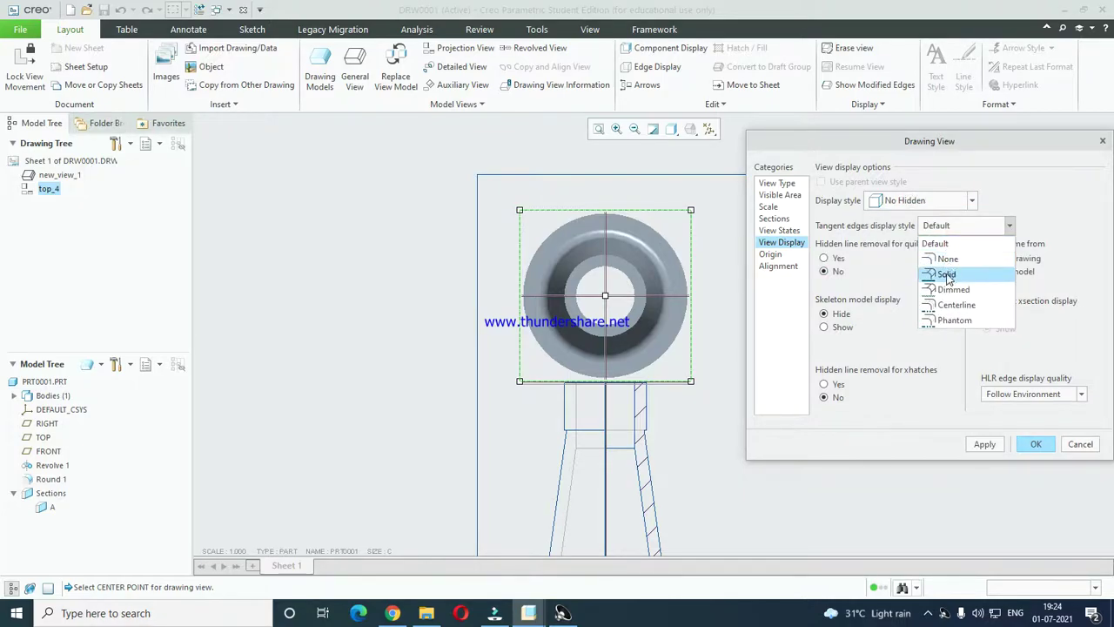
left_click(947, 259)
left_click(1035, 444)
- Change the projected top view's display style to Hidden
scroll(586, 271, "up", 2)
double_click(629, 241)
left_click(782, 242)
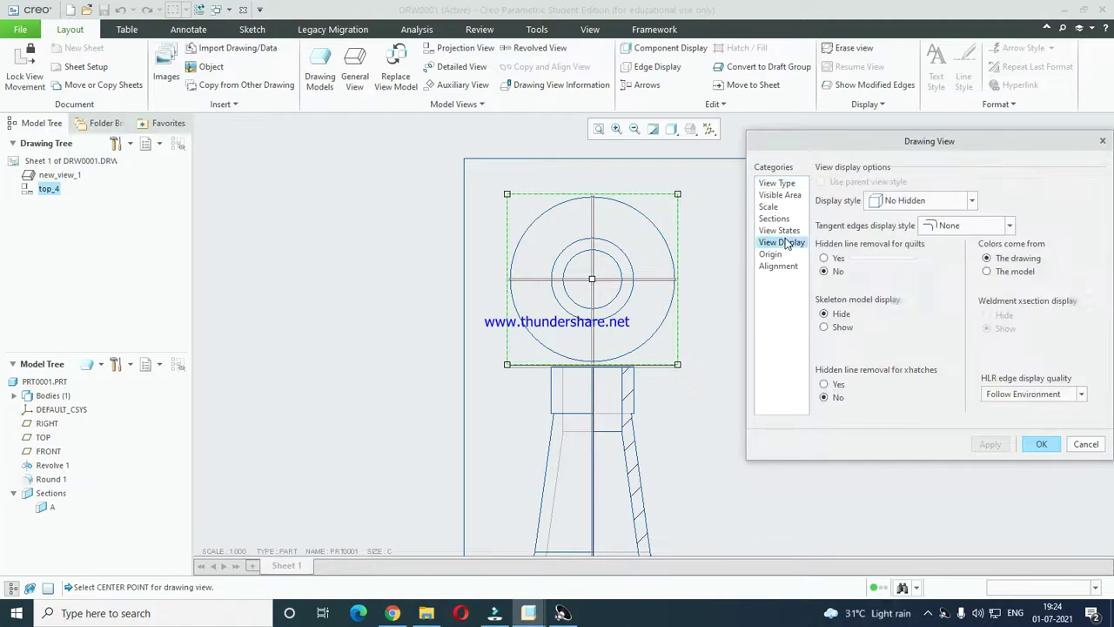
left_click(785, 233)
left_click(782, 243)
left_click(920, 200)
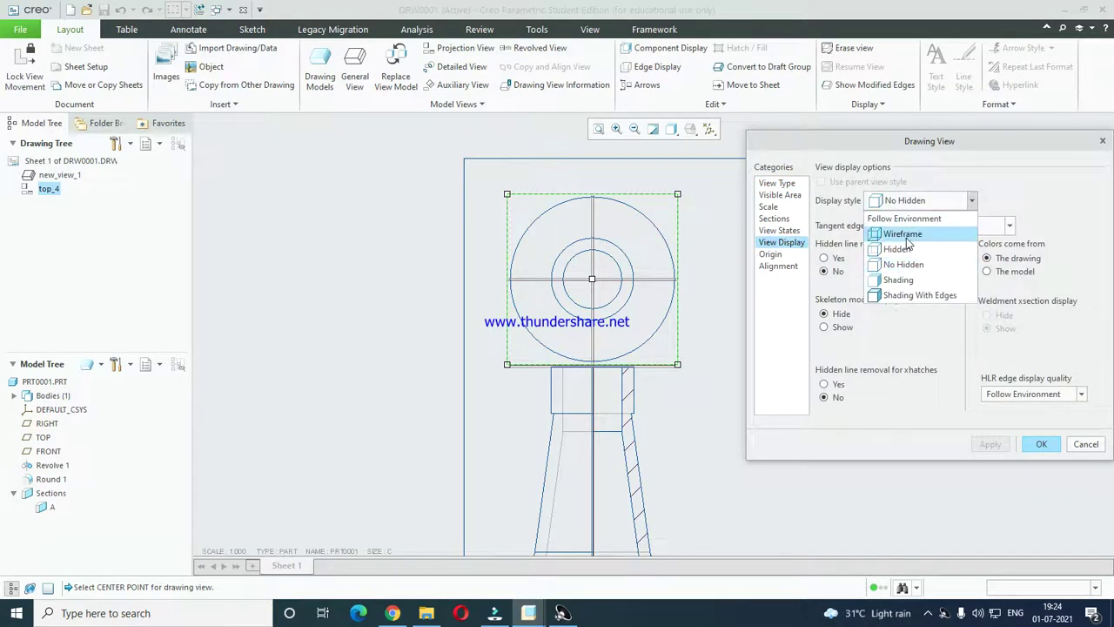
left_click(905, 247)
left_click(1040, 443)
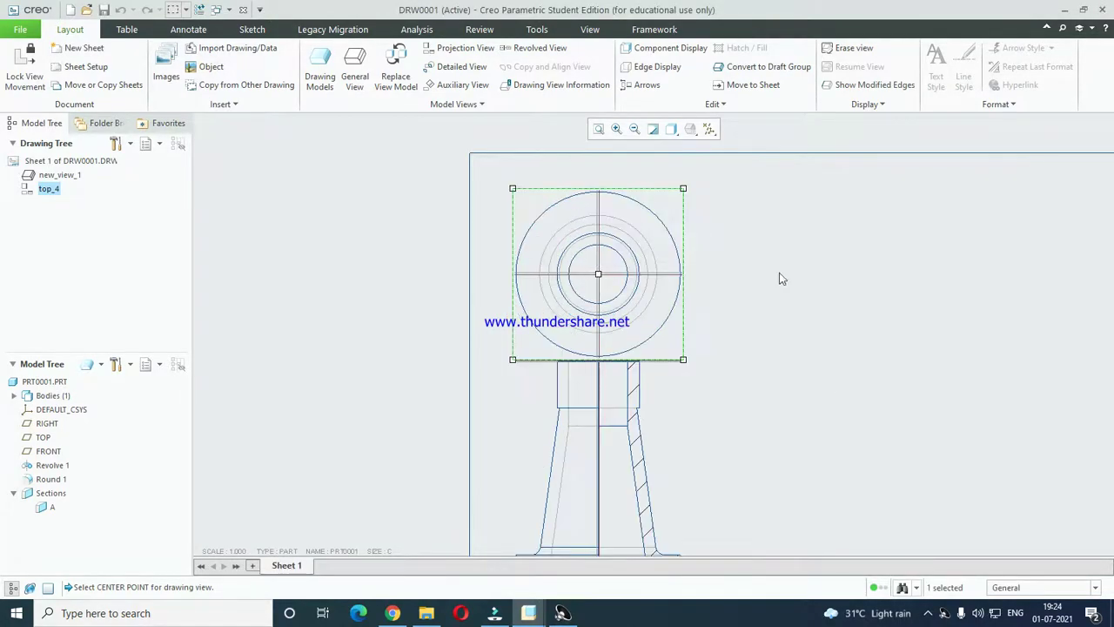
- Move the top view slightly up and the sectioned front view slightly down to widen the gap between them
left_click(631, 340)
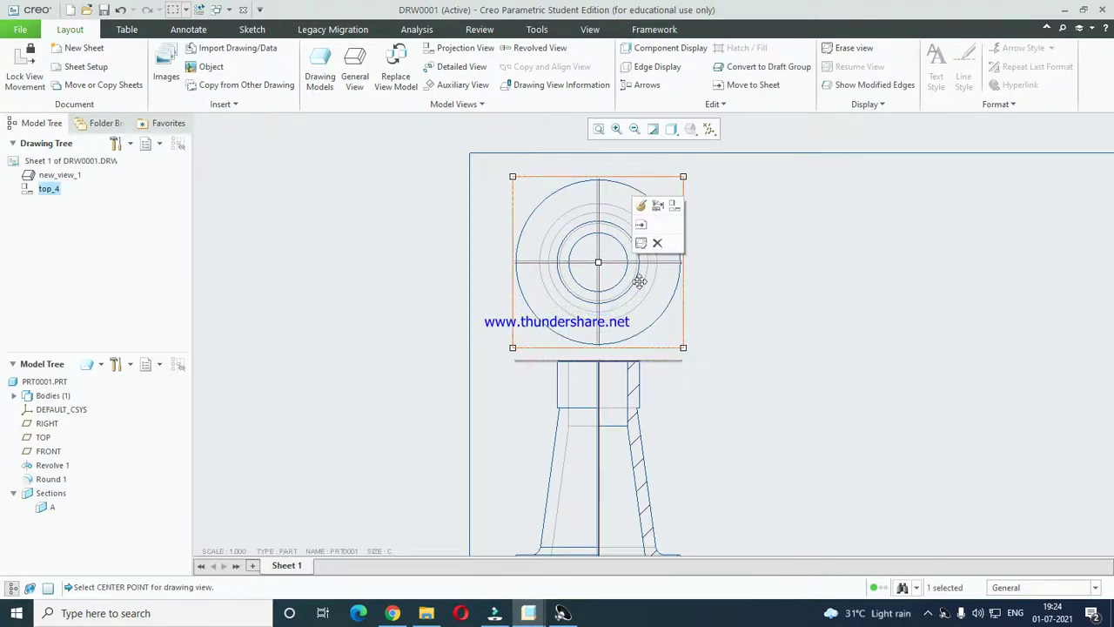
scroll(659, 325, "up", 2)
scroll(659, 325, "down", 1)
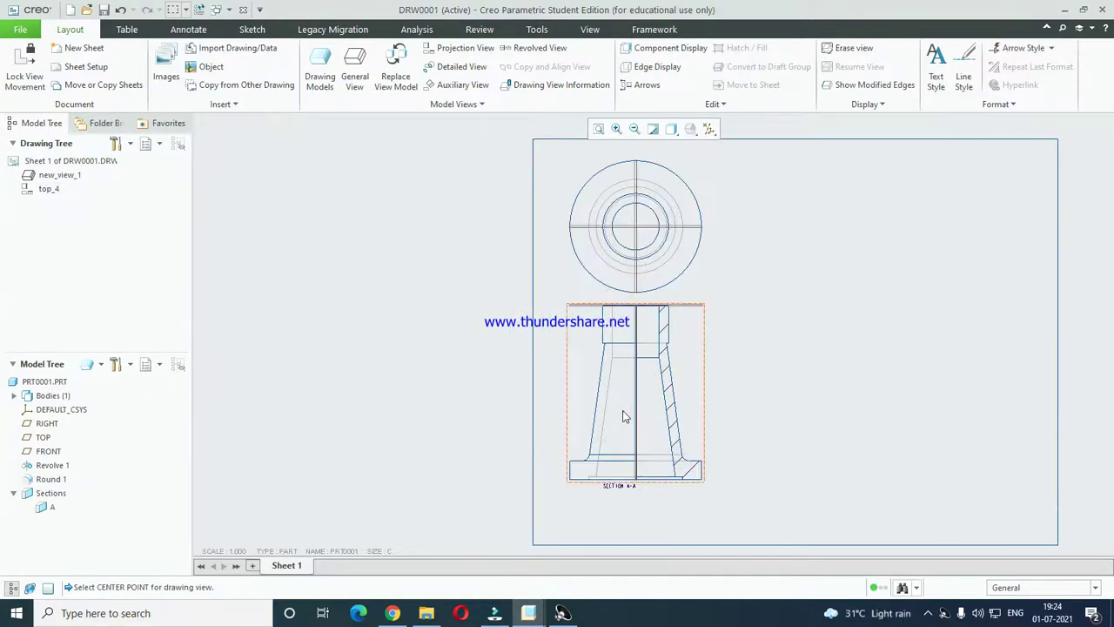
left_click(688, 348)
left_click_drag(667, 378, 766, 350)
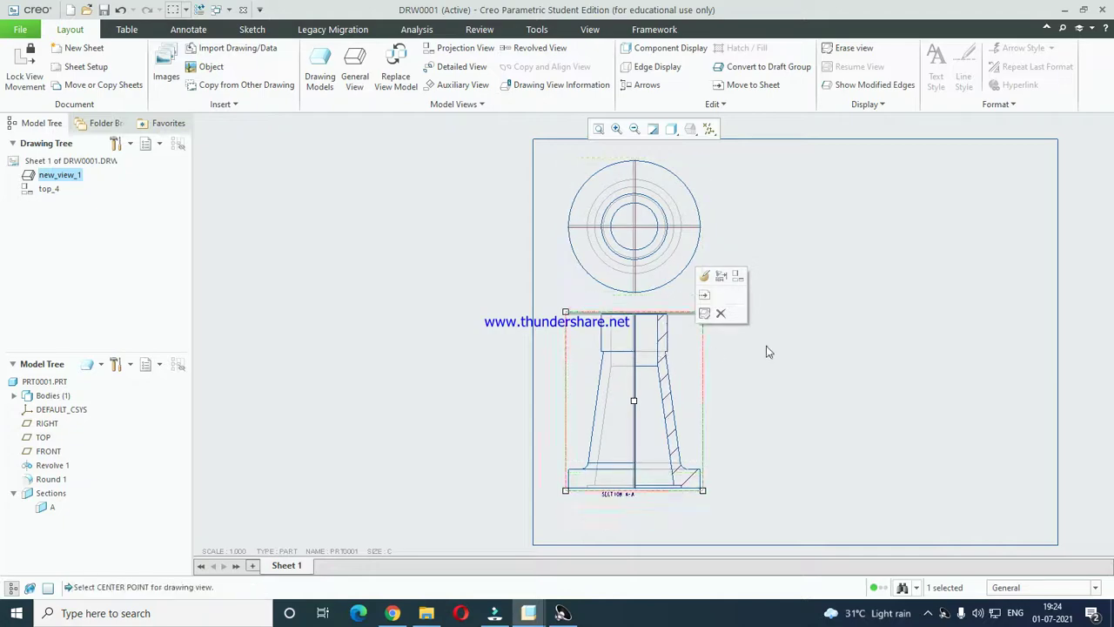
left_click(940, 317)
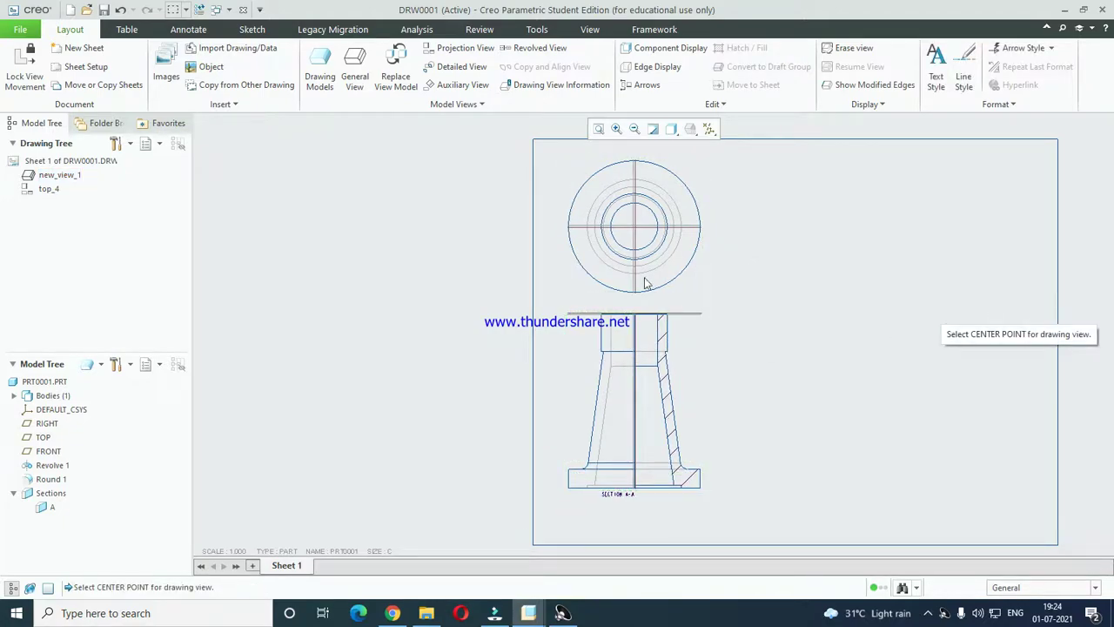
scroll(604, 199, "down", 1)
scroll(605, 200, "up", 1)
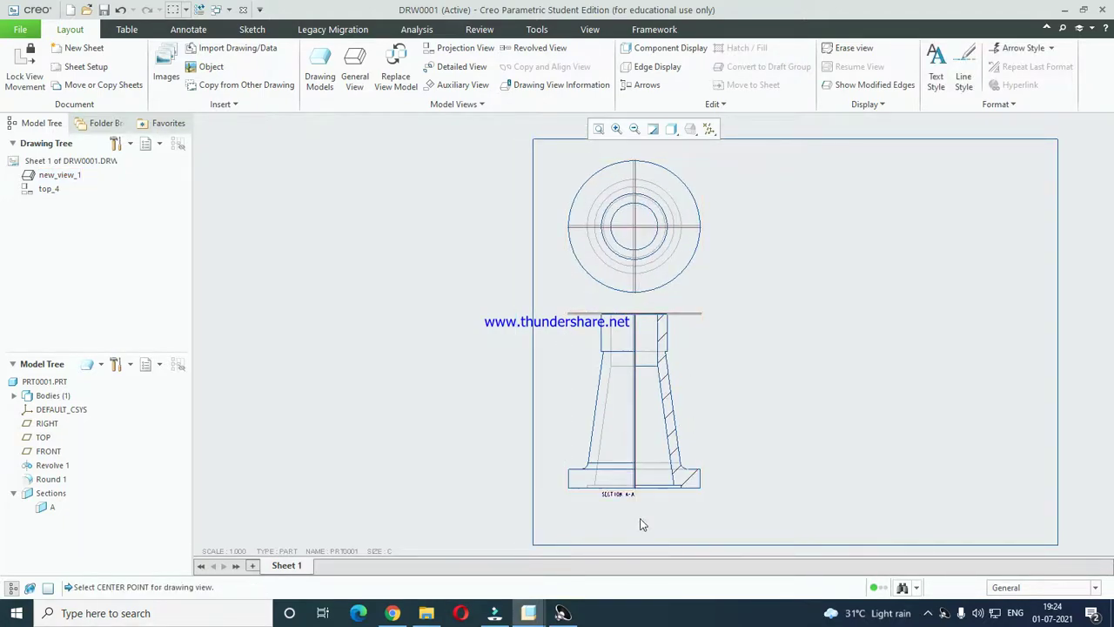
- Move the SECTION A-A label so that it sits roughly centred beneath the front view
scroll(639, 524, "down", 2)
double_click(609, 496)
left_click_drag(640, 497, 605, 506)
left_click(599, 519)
left_click(783, 513)
scroll(485, 430, "up", 1)
scroll(568, 346, "down", 1)
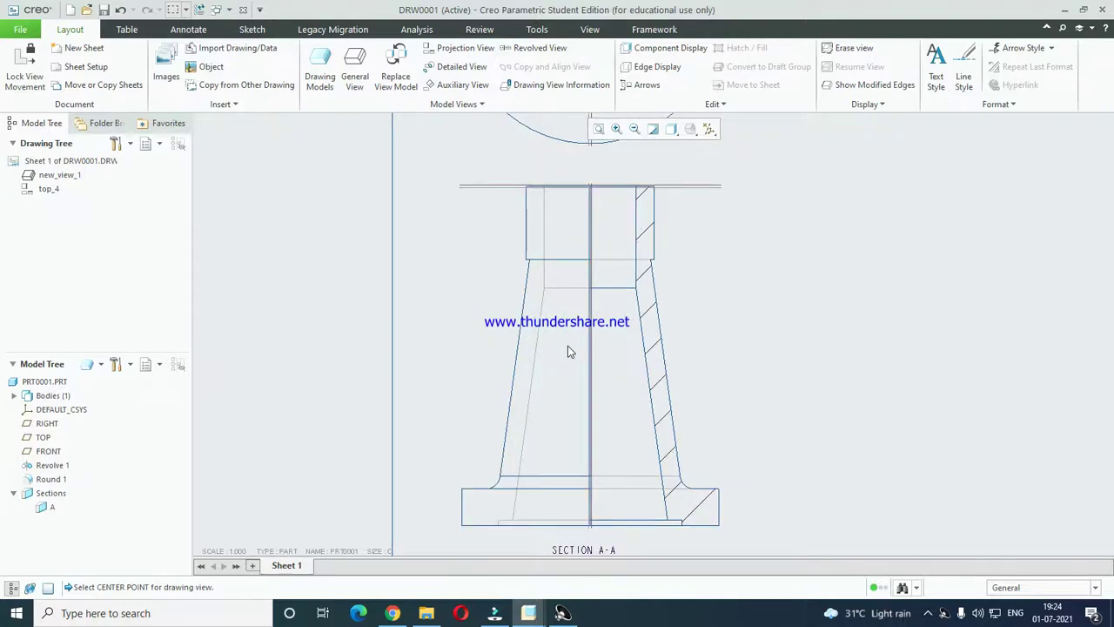
scroll(568, 352, "up", 2)
scroll(644, 174, "down", 1)
scroll(644, 176, "up", 1)
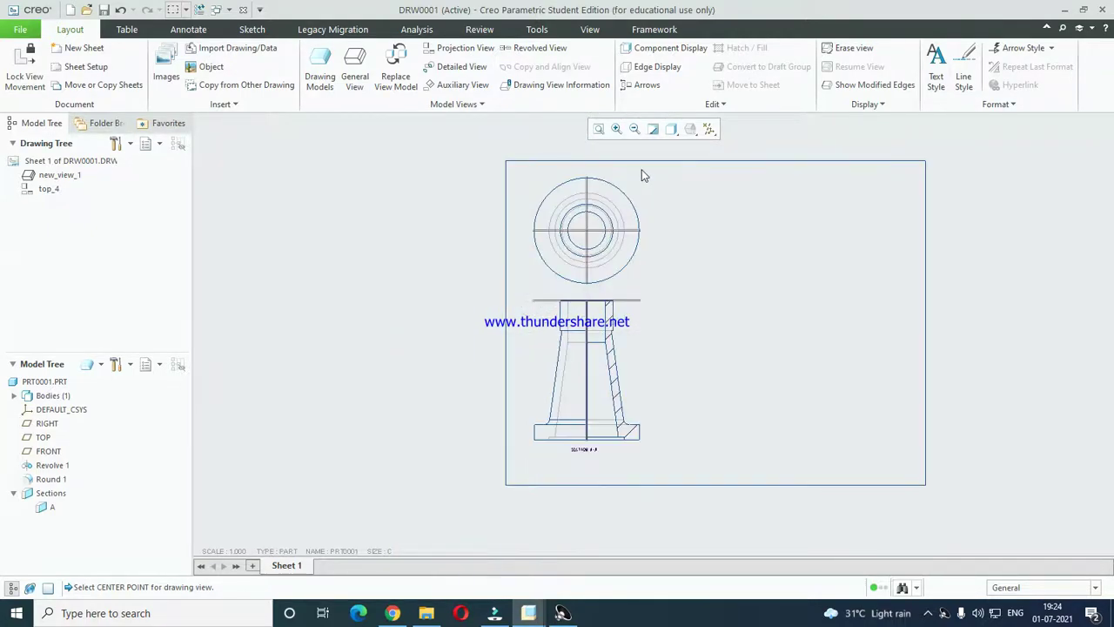
- Add the model prt0002.prt to the drawing and finish managing the drawing models
left_click(319, 80)
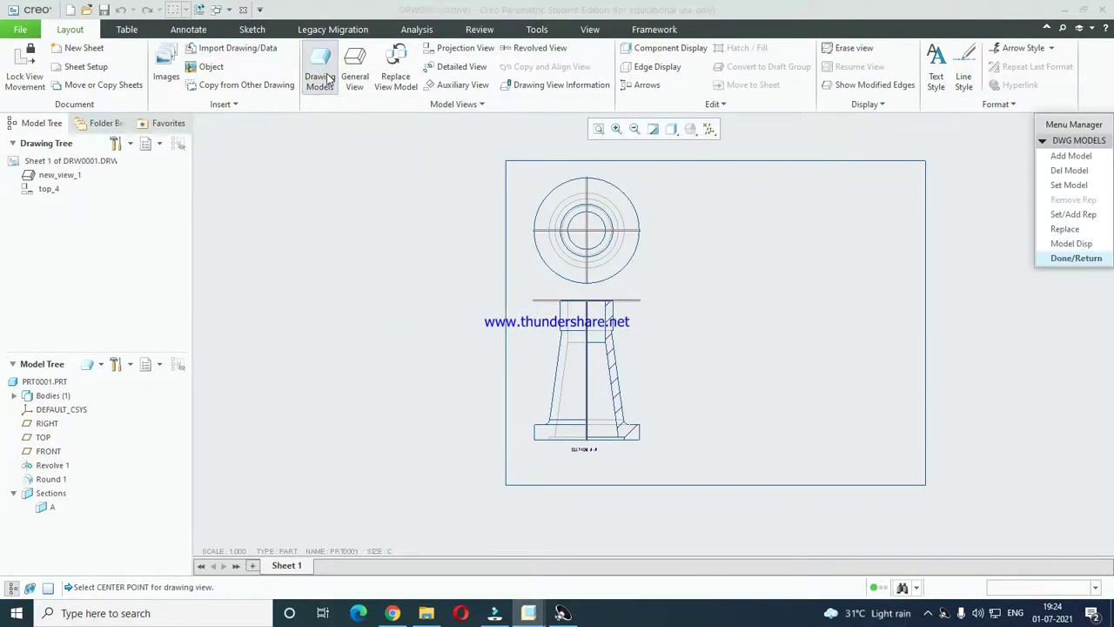
left_click(1070, 155)
double_click(461, 243)
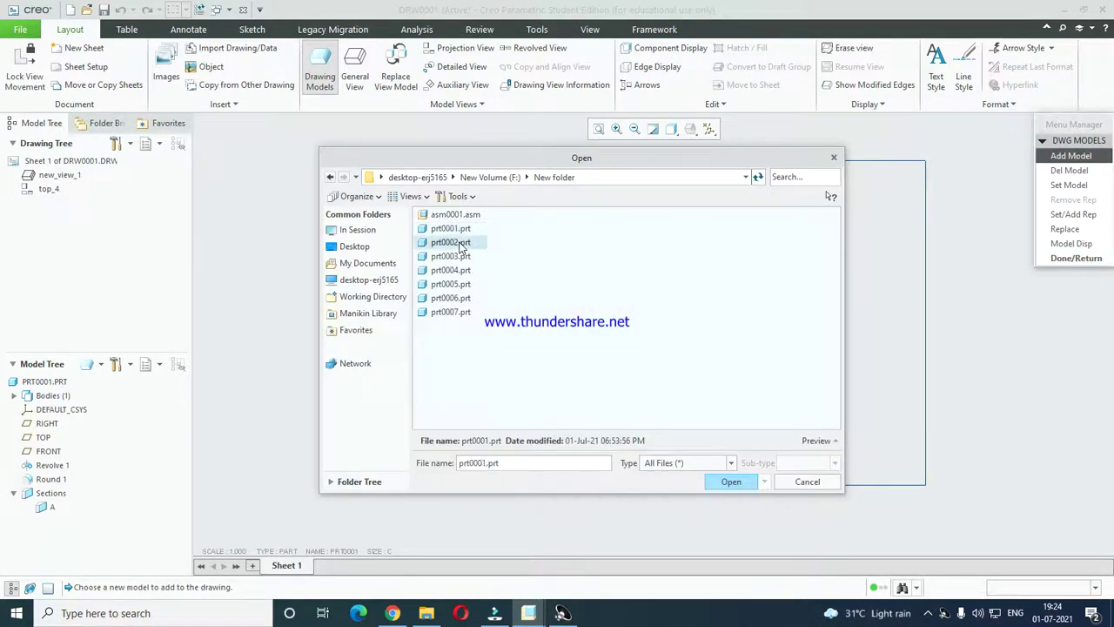
left_click(1074, 258)
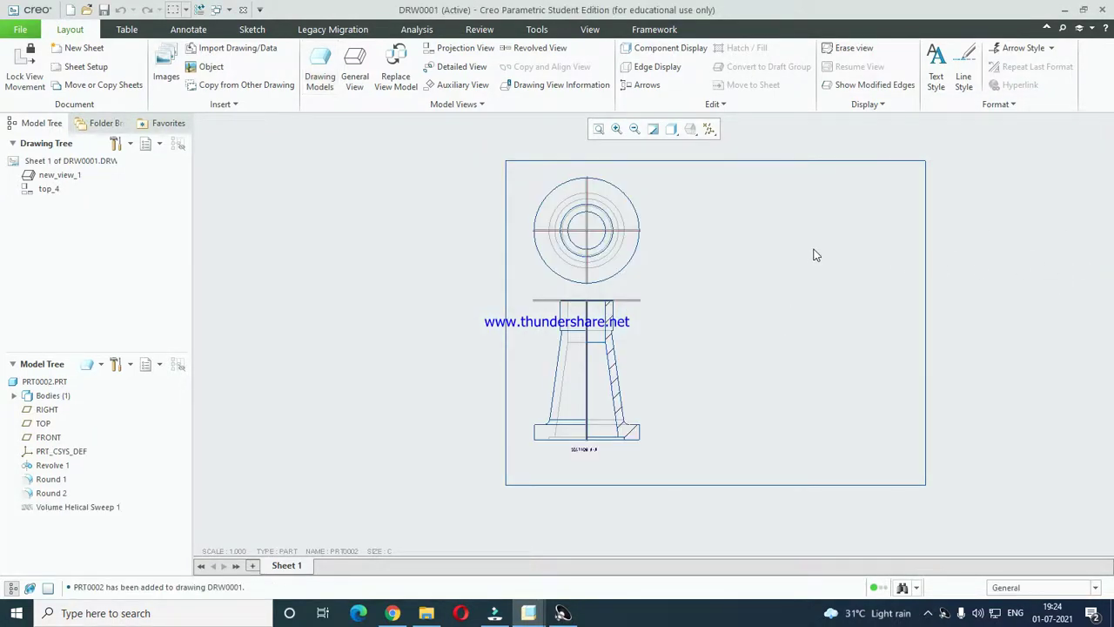
- Insert a general view of PRT0002 beside the sectioned front view and orient it to FRONT
right_click(586, 282)
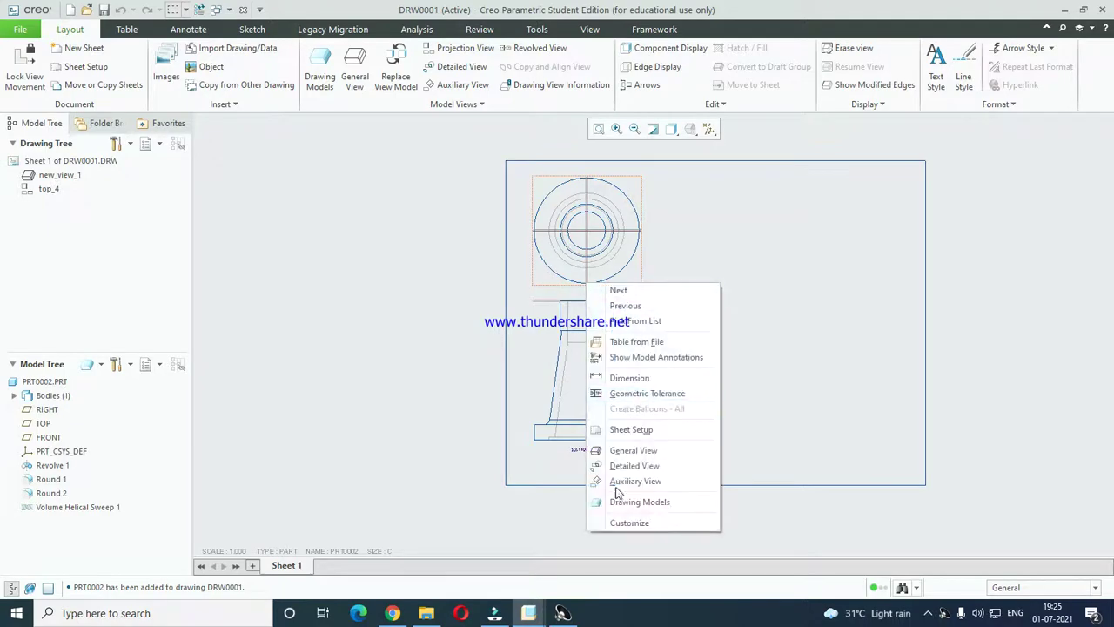
left_click(635, 451)
left_click(570, 399)
left_click(698, 327)
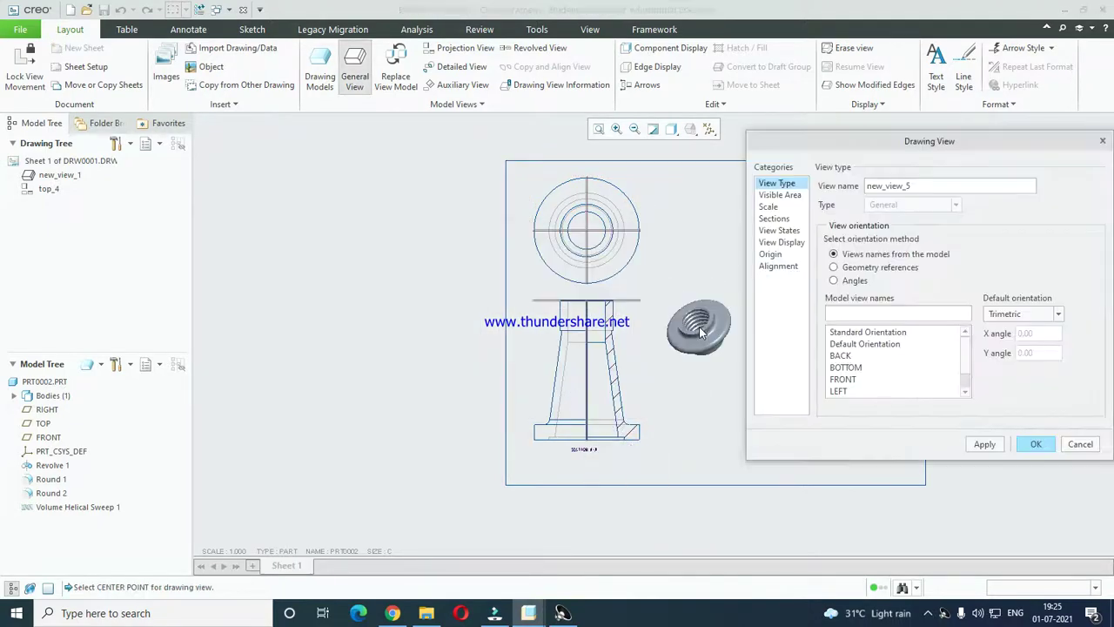
left_click(793, 195)
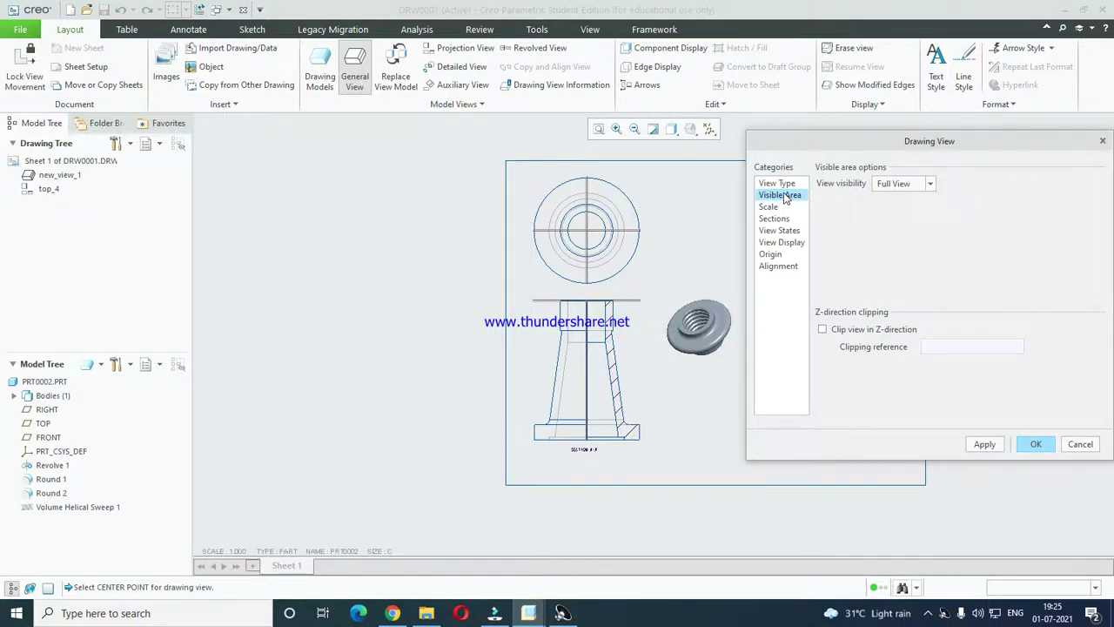
key("Up")
left_click(860, 380)
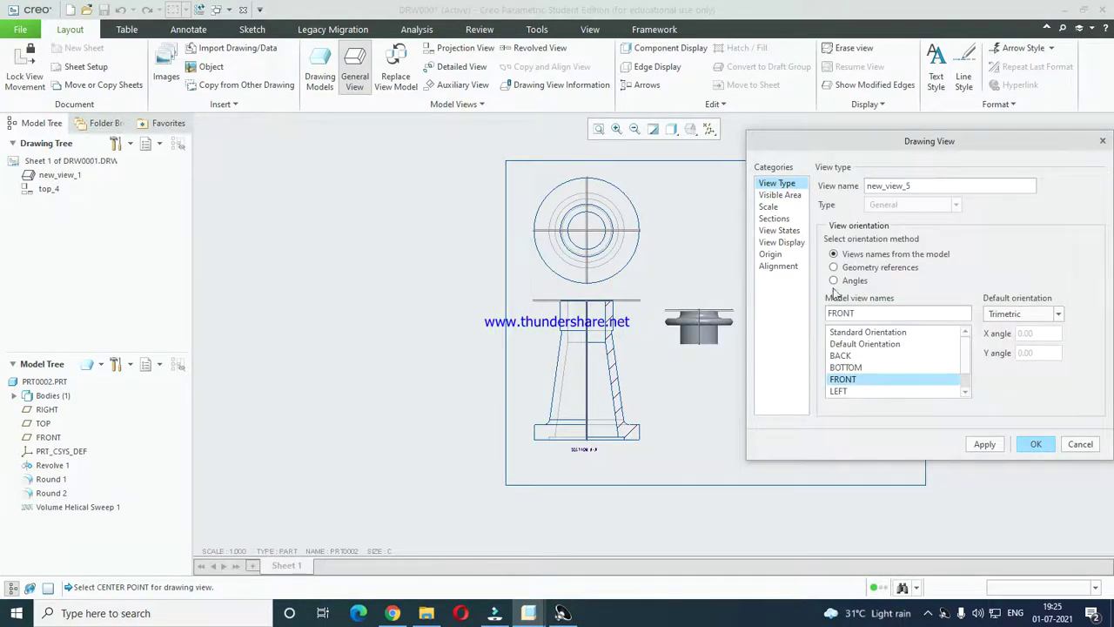
- Examine the visible area and scale options of the PRT0002 view
left_click(786, 197)
left_click(770, 206)
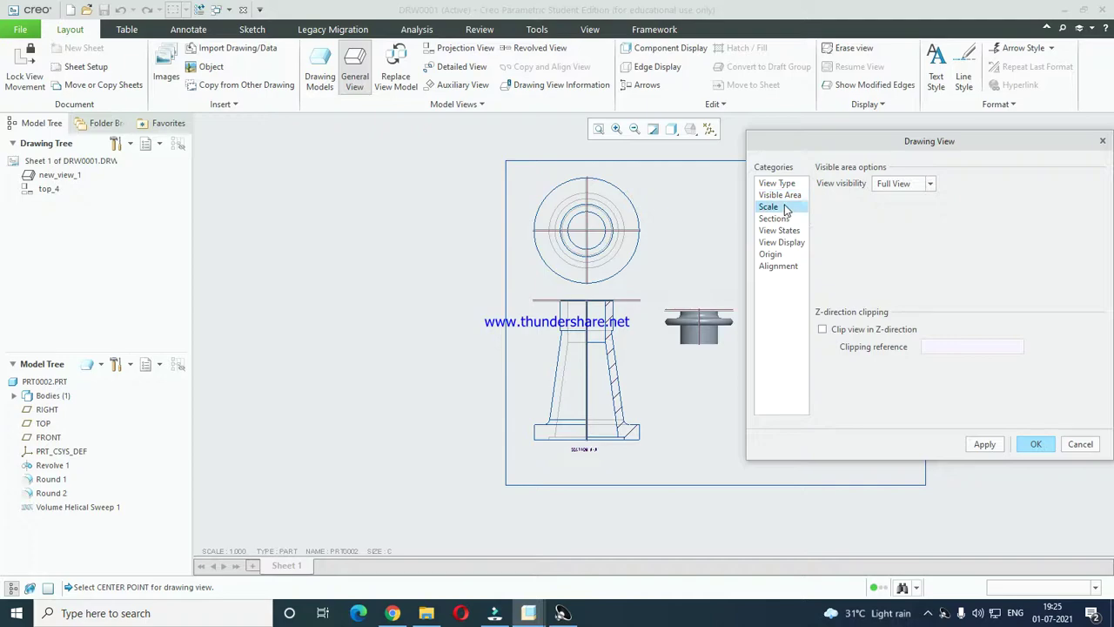
left_click(783, 196)
left_click(901, 186)
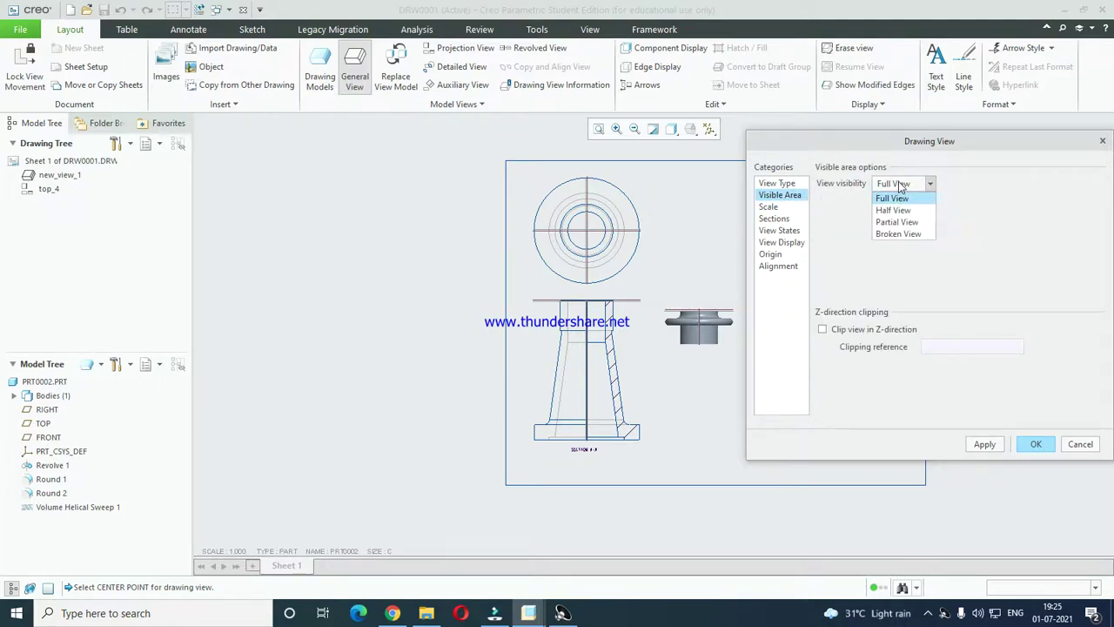
left_click(901, 188)
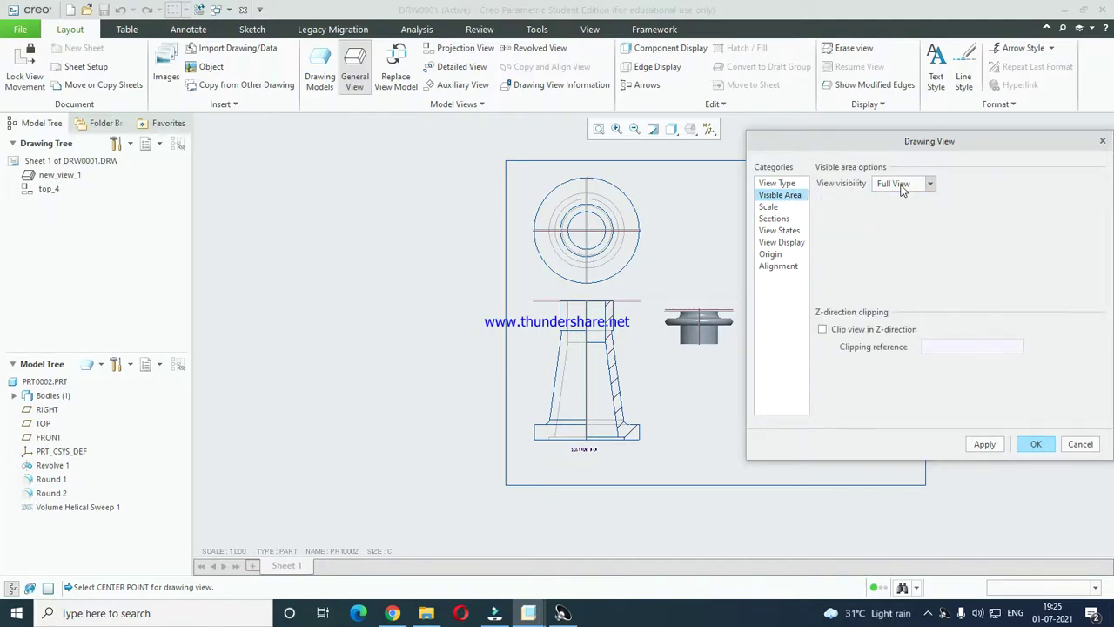
left_click(769, 207)
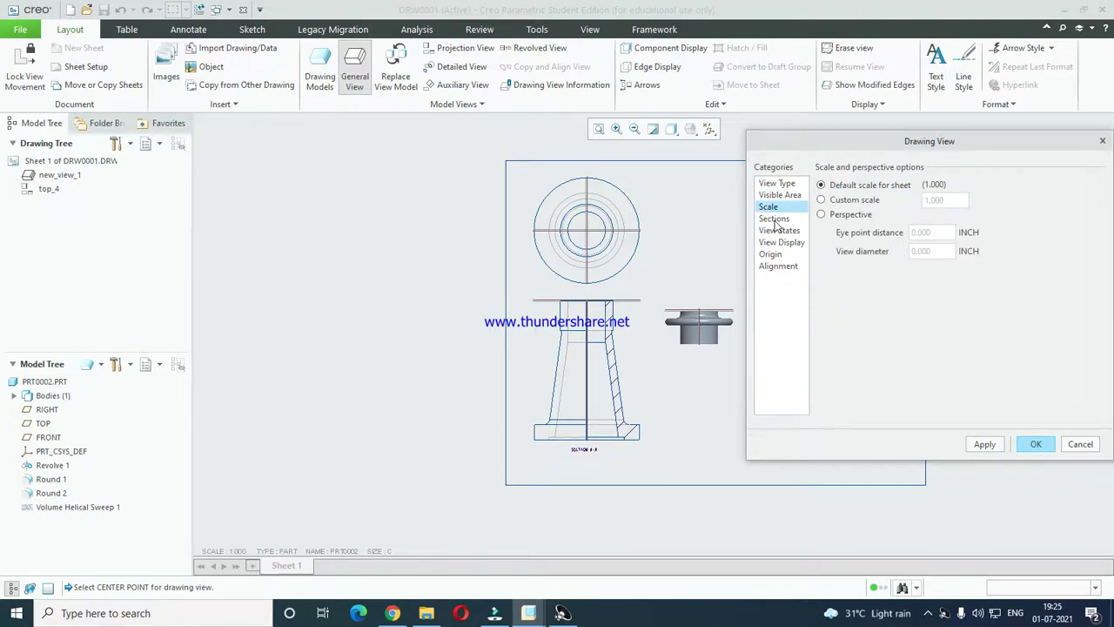
- Add a new planar 2D cross-section named C to the PRT0002 view, cut along the FRONT datum plane
left_click(773, 219)
left_click(850, 196)
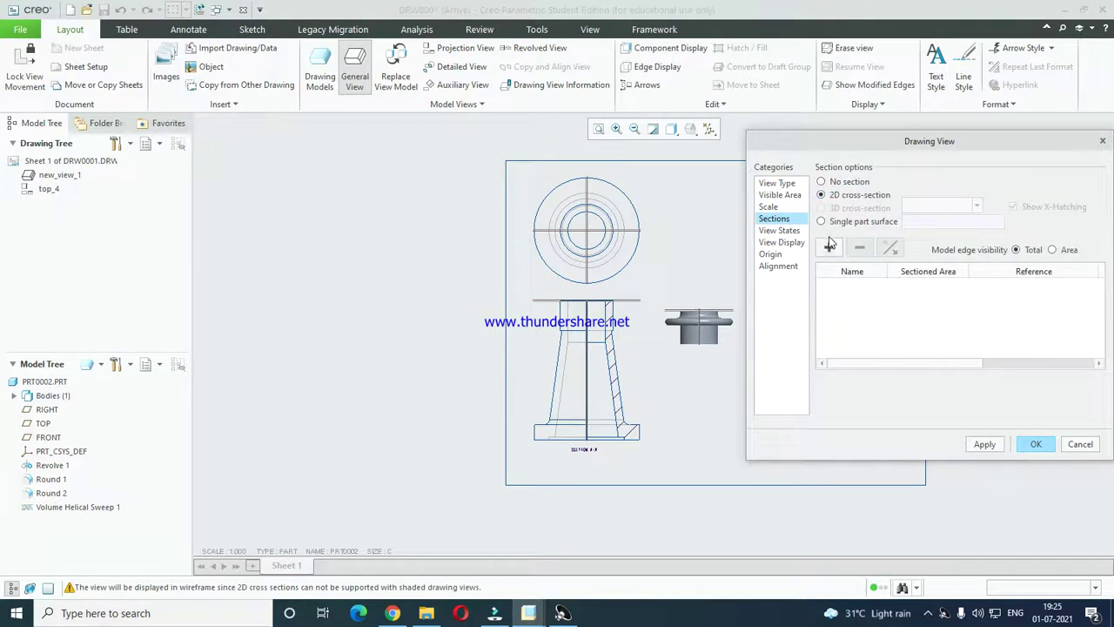
left_click(828, 247)
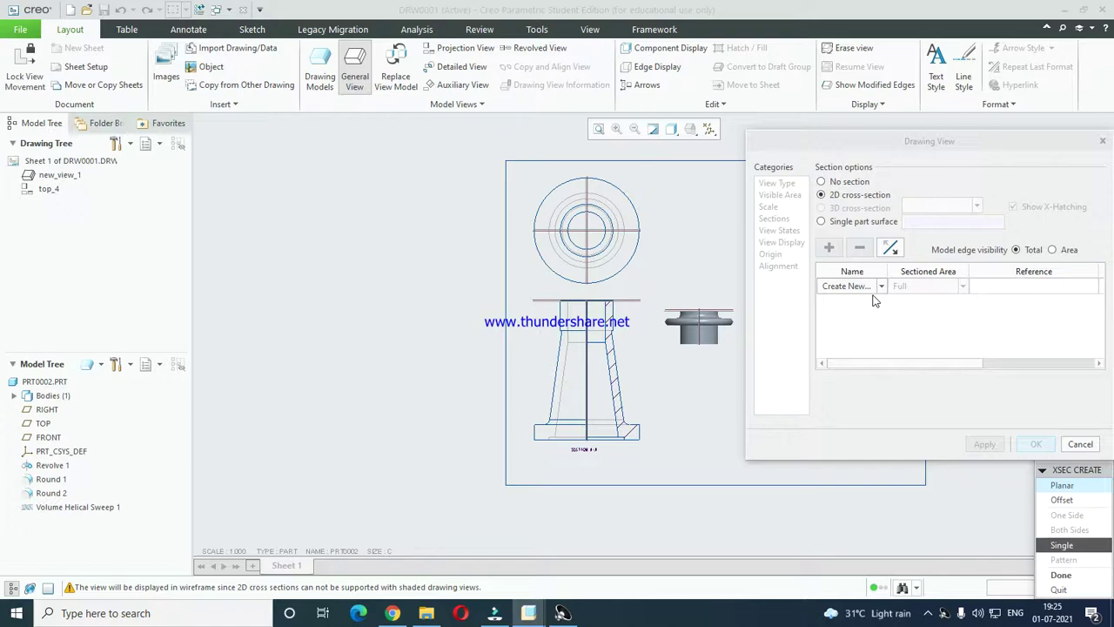
middle_click(675, 403)
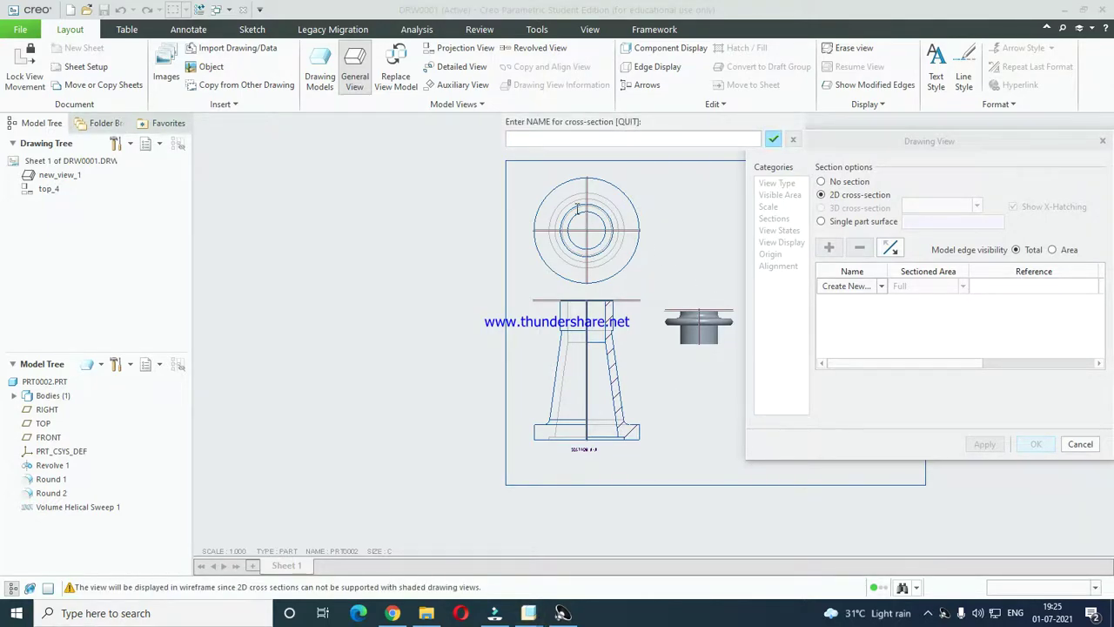
type("C")
key("Return")
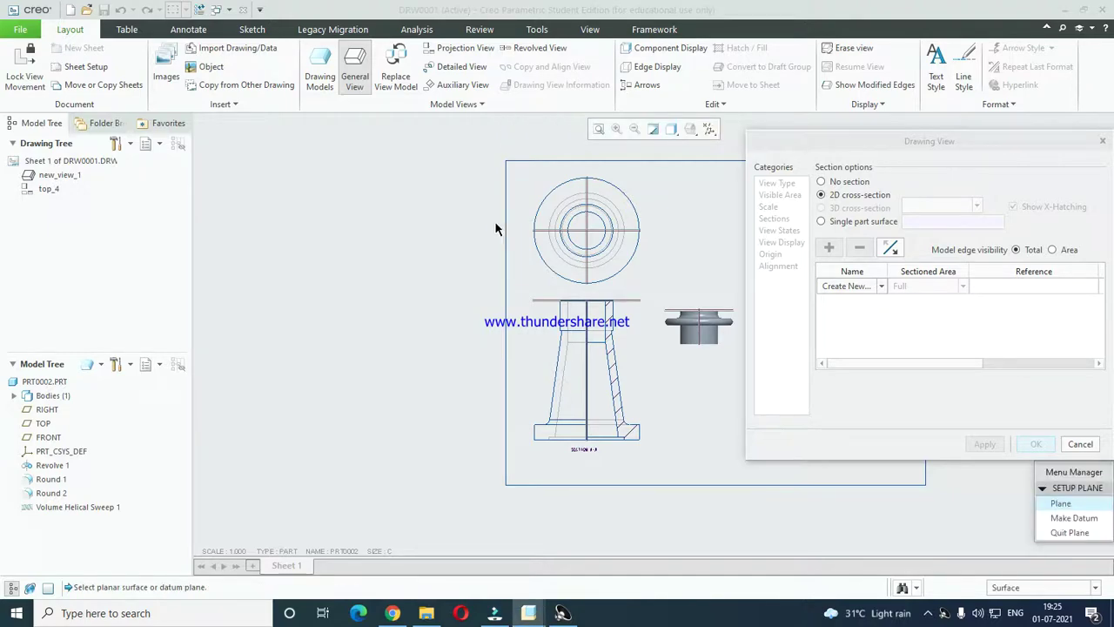
left_click(666, 417)
left_click(46, 438)
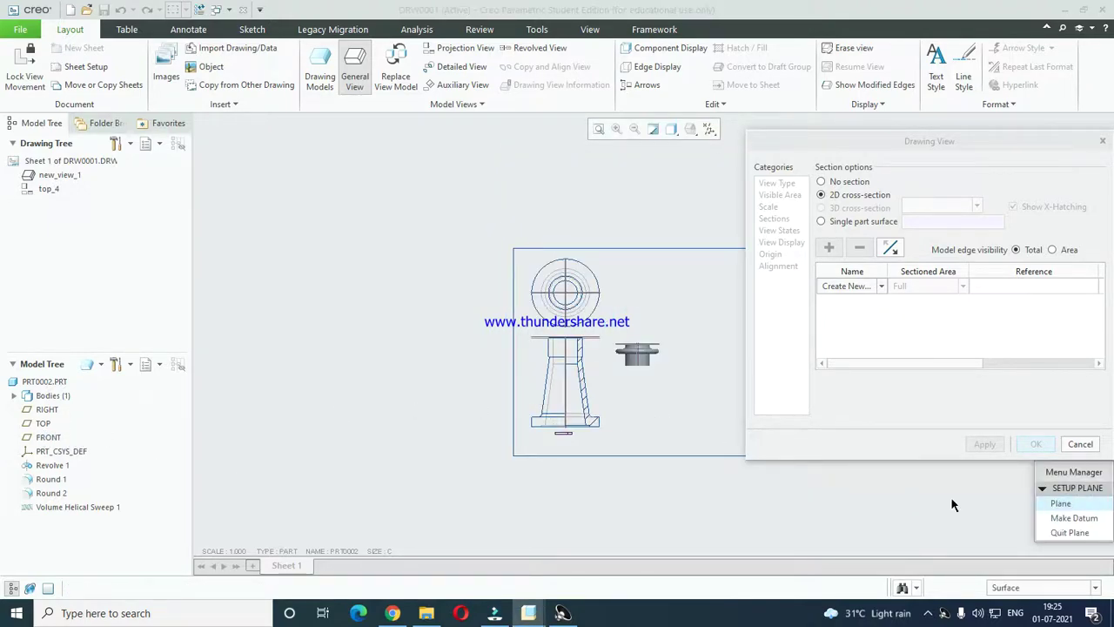
left_click(49, 438)
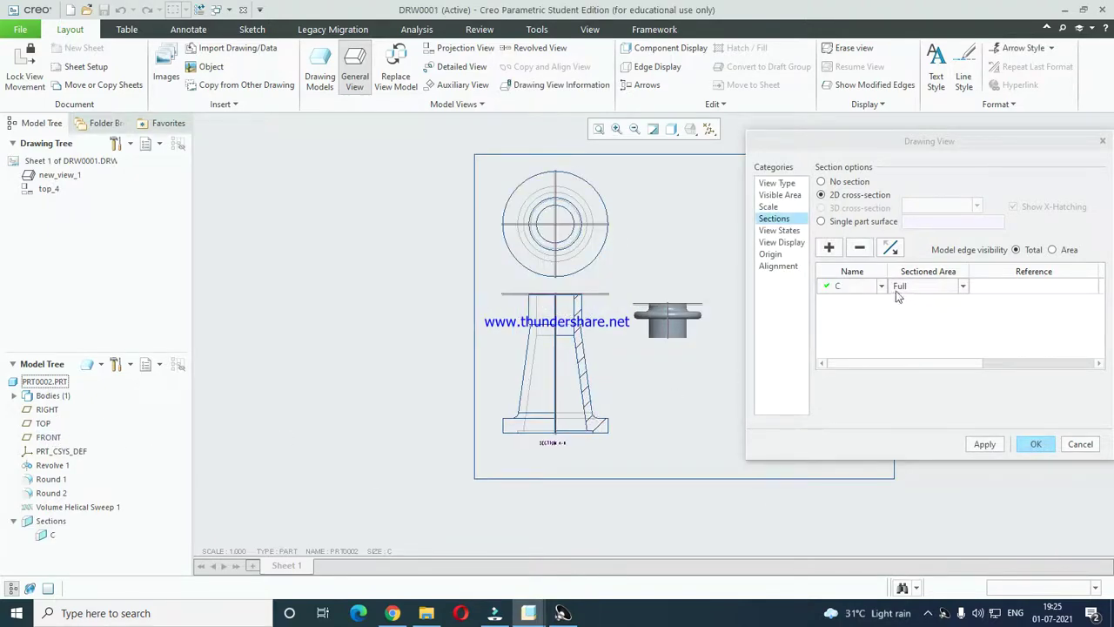
- Set section C's sectioned area to Half, with the RIGHT datum plane as its reference
left_click(924, 288)
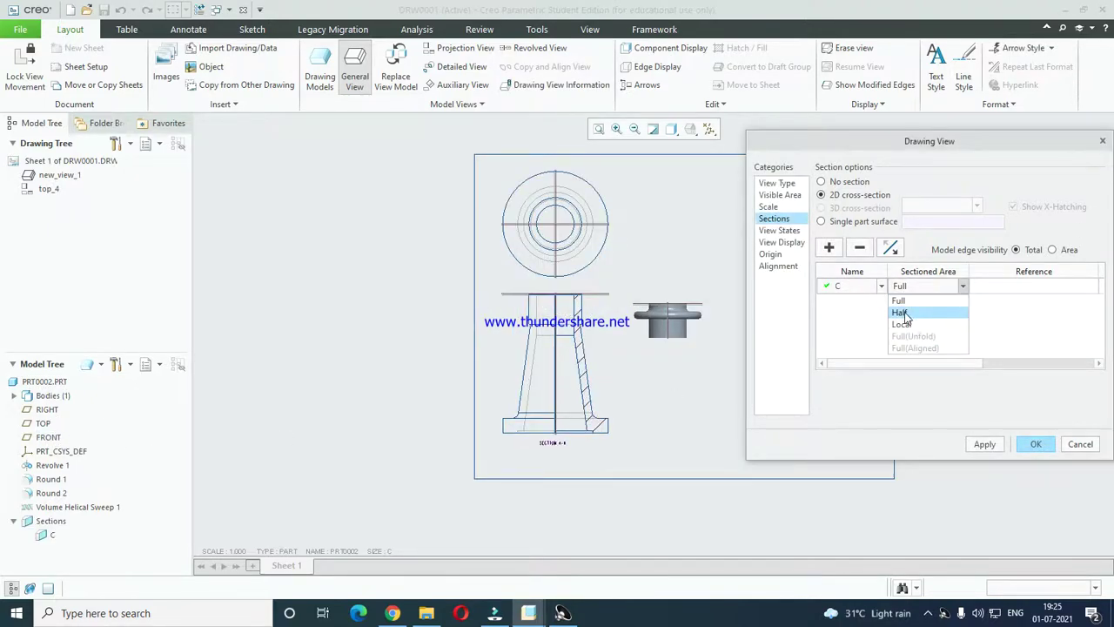
left_click(905, 308)
scroll(673, 329, "down", 4)
left_click(697, 265)
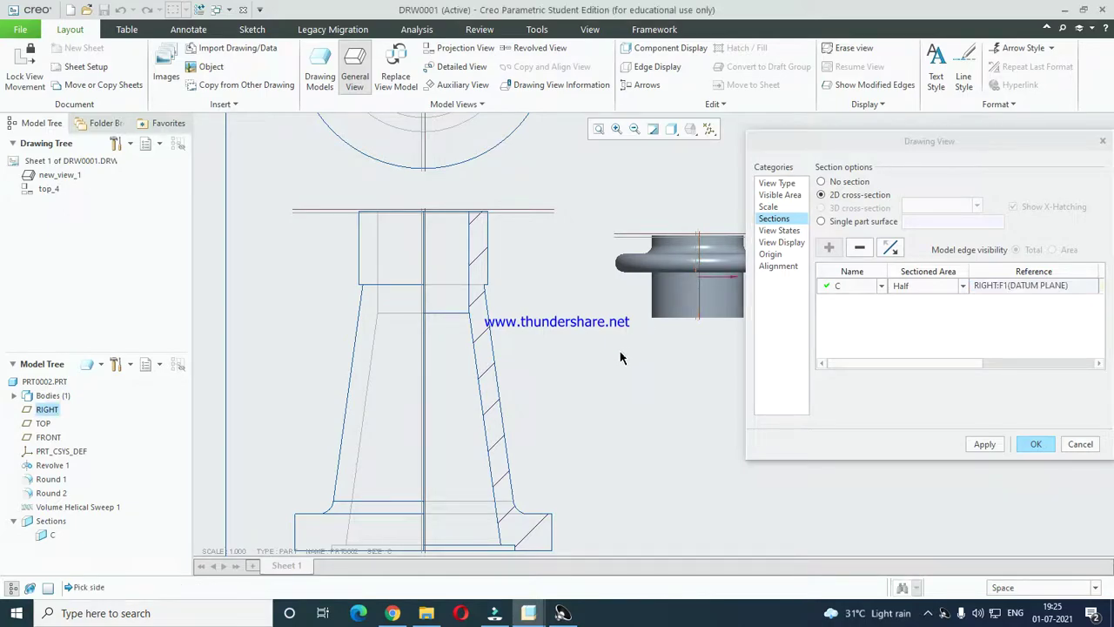
middle_click_drag(622, 355, 540, 416)
left_click(937, 372)
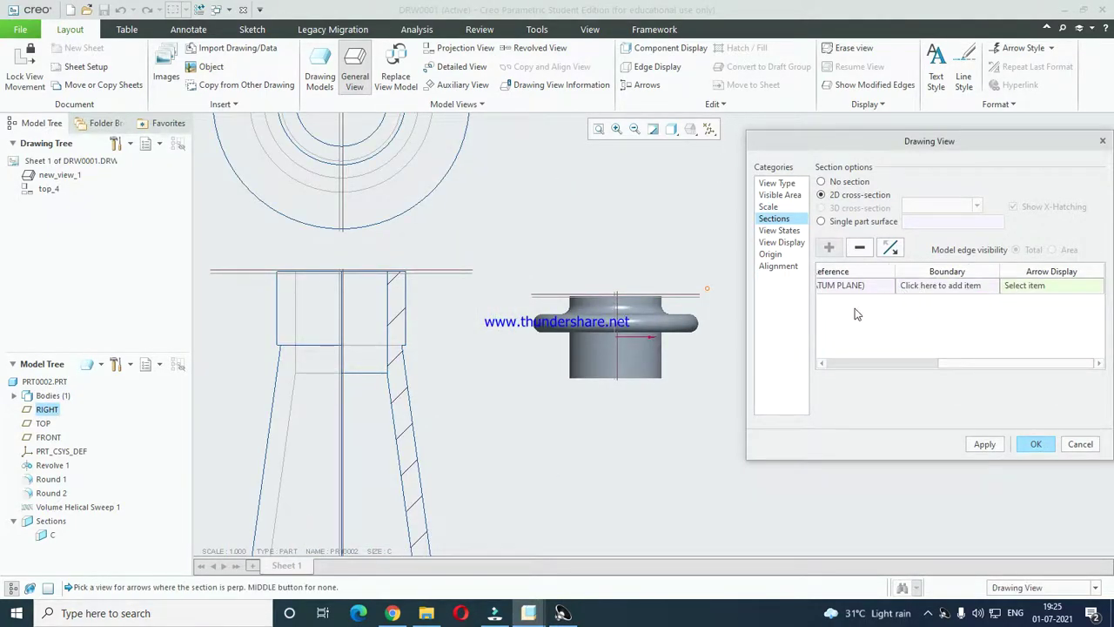
- Set the PRT0002 front view's display style to Hidden and its tangent edges display style to None
left_click(788, 231)
left_click(788, 243)
left_click(914, 201)
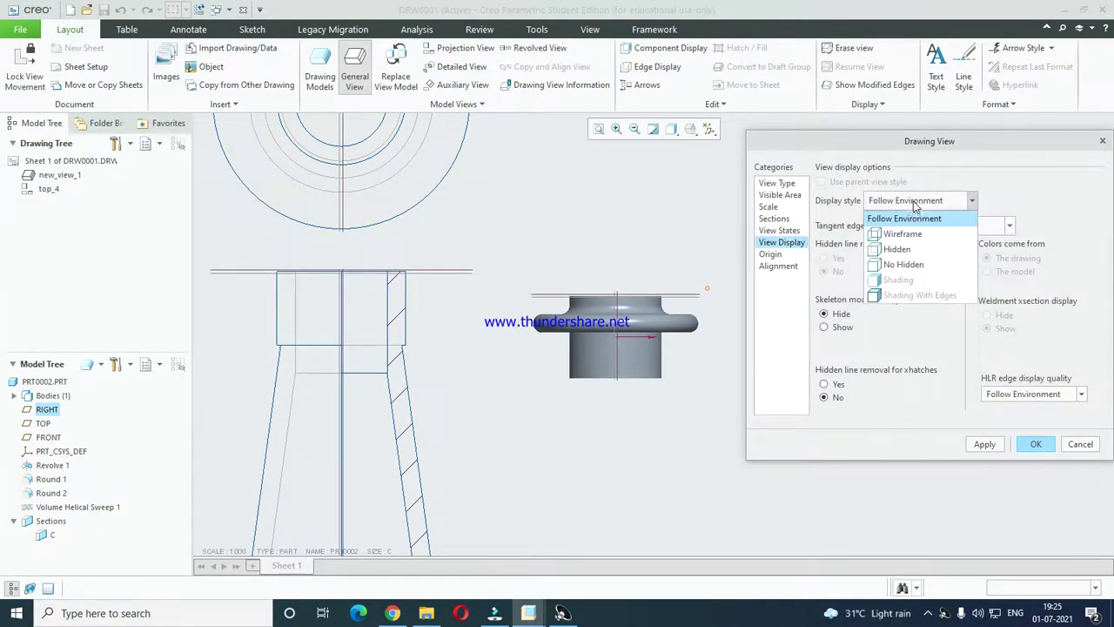
left_click(897, 249)
left_click(952, 226)
left_click(948, 259)
left_click(1038, 443)
- Examine the view display, origin and alignment options of the sectioned PRT0002 front view
double_click(653, 355)
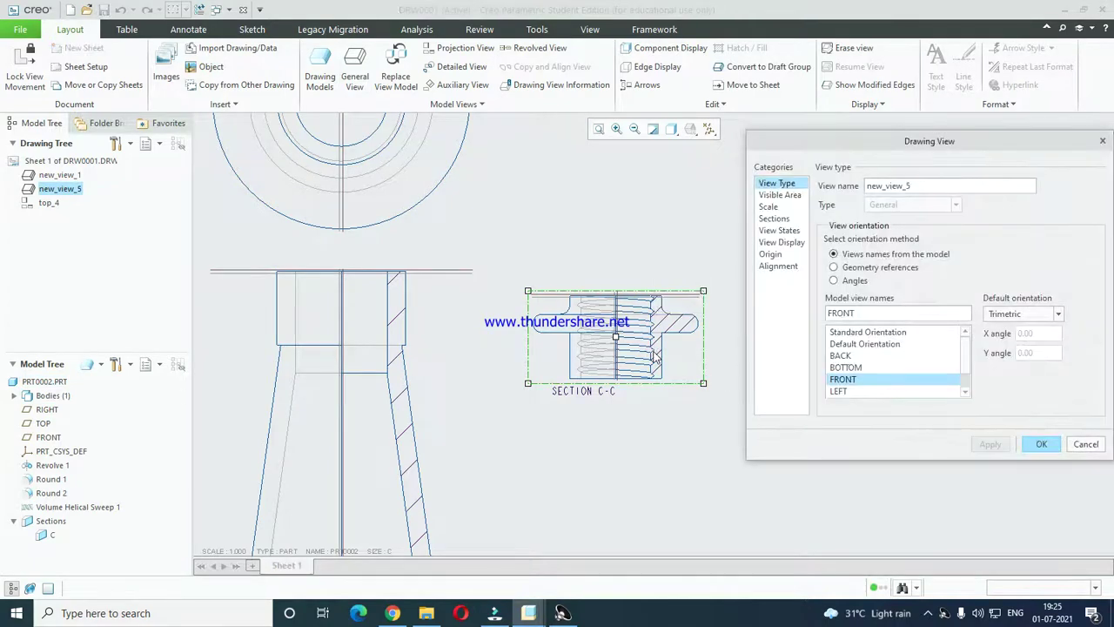
scroll(655, 357, "down", 4)
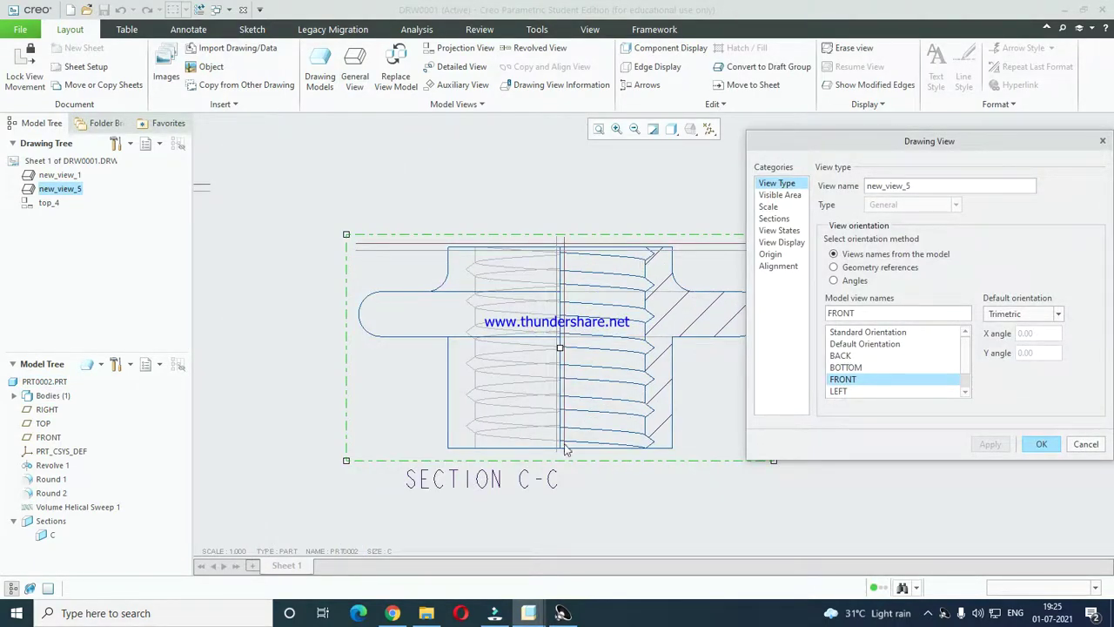
left_click(781, 243)
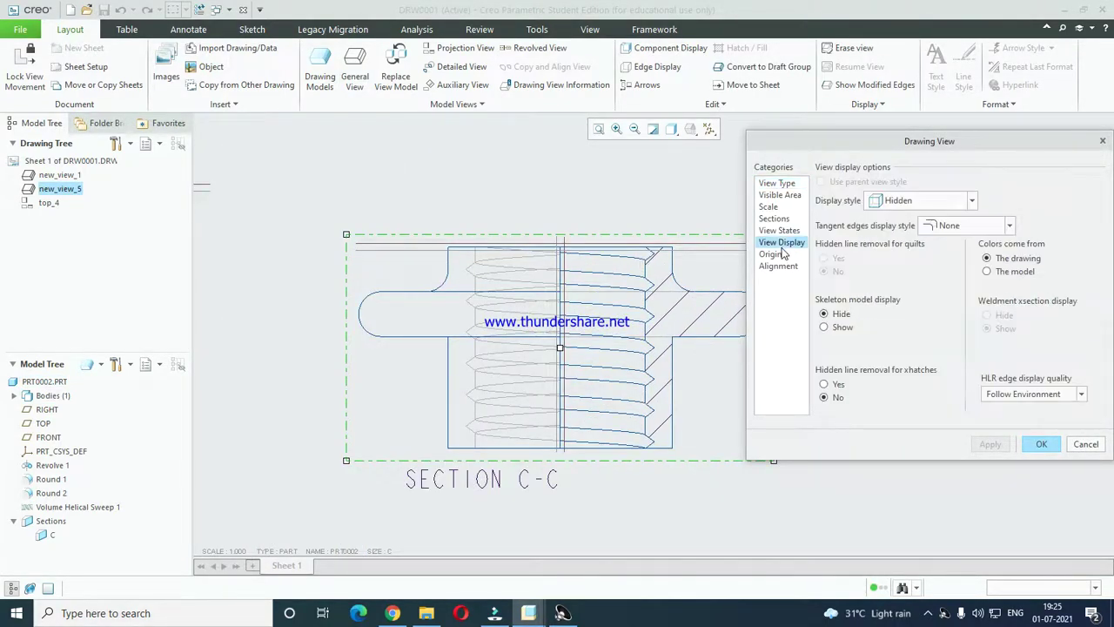
left_click(768, 254)
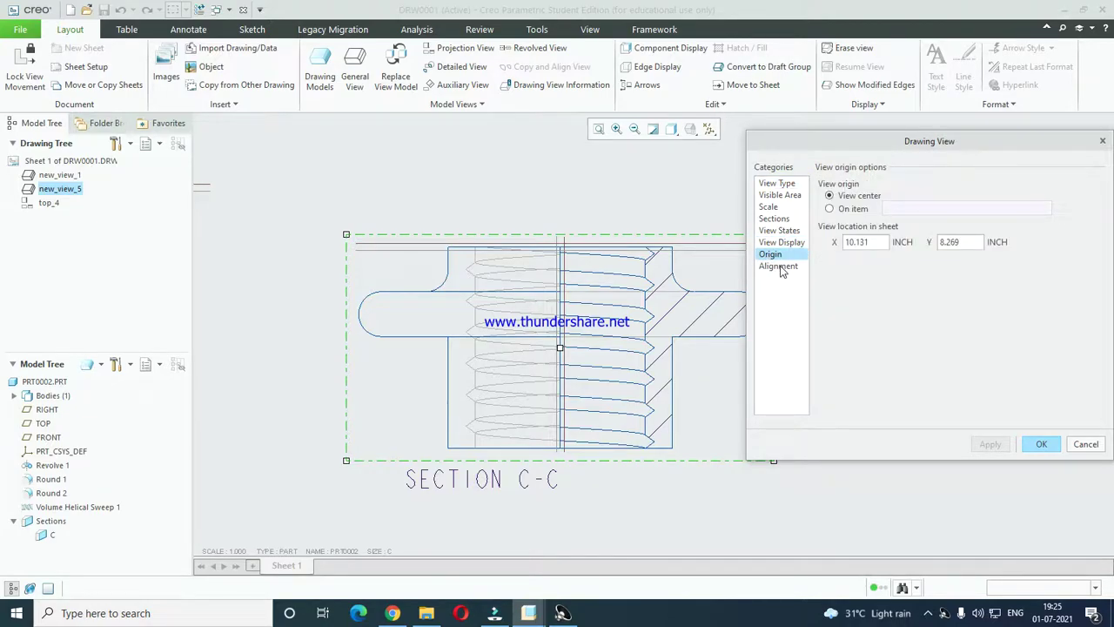
left_click(779, 266)
left_click(770, 254)
left_click(783, 242)
left_click(1041, 444)
- Align the PRT0002 front view horizontally to the PRT0001 front view, using the view origins as references
scroll(676, 388, "up", 5)
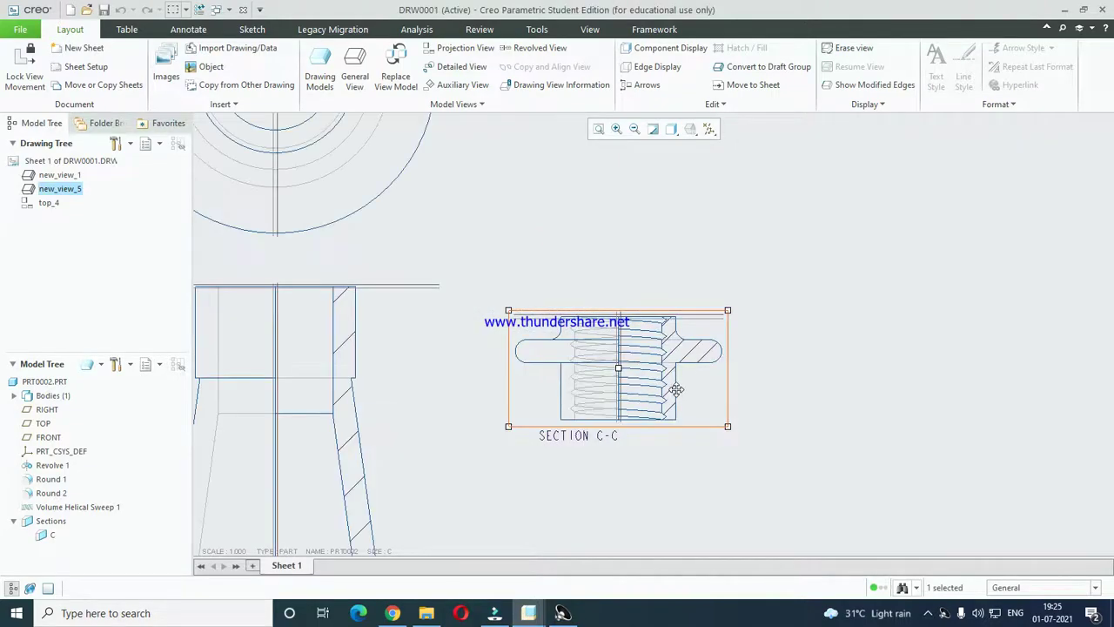
left_click(685, 380)
double_click(685, 381)
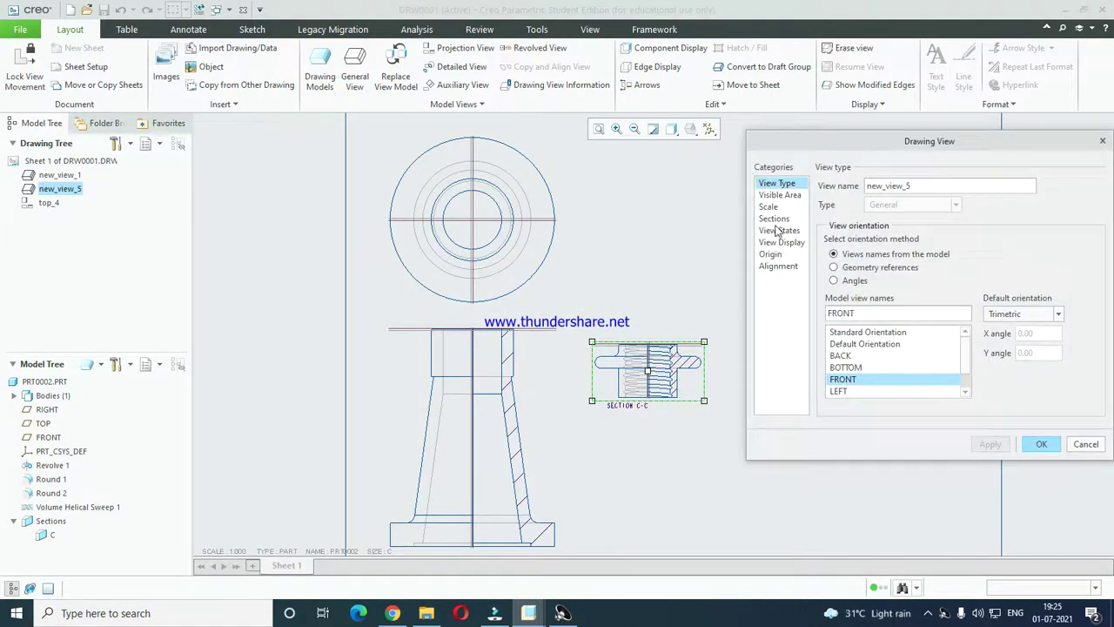
left_click(778, 266)
left_click(823, 187)
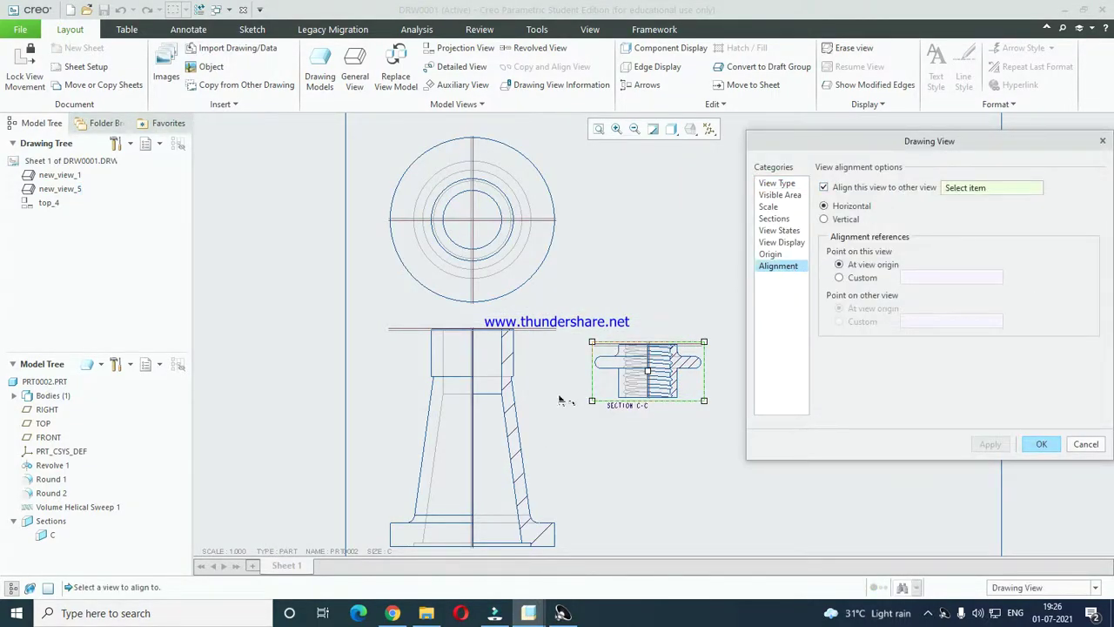
left_click(553, 397)
left_click(992, 444)
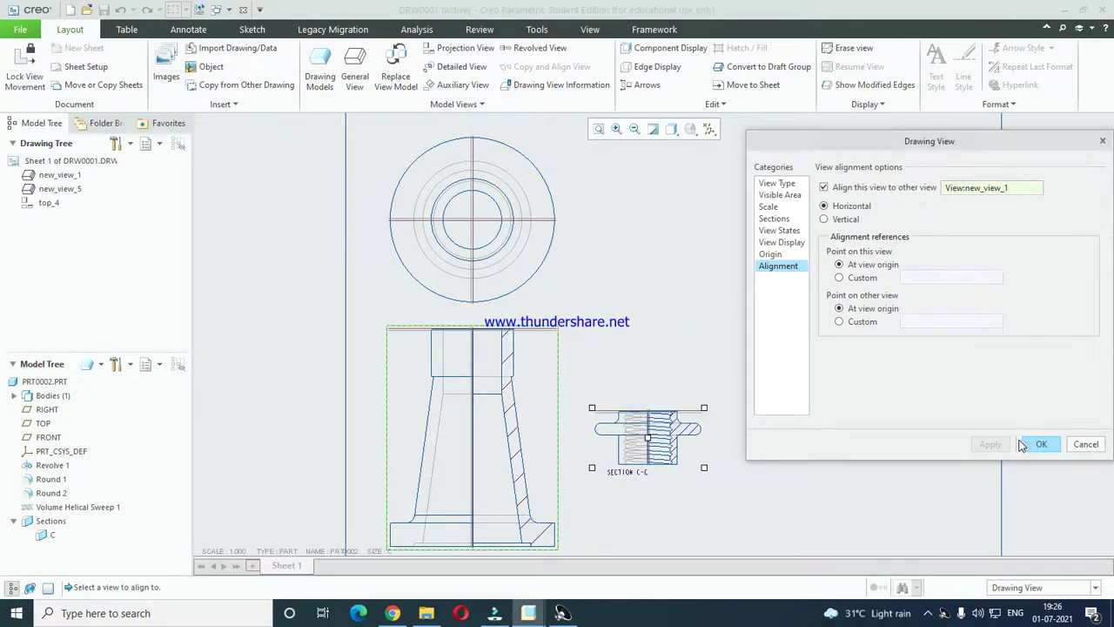
left_click(1037, 445)
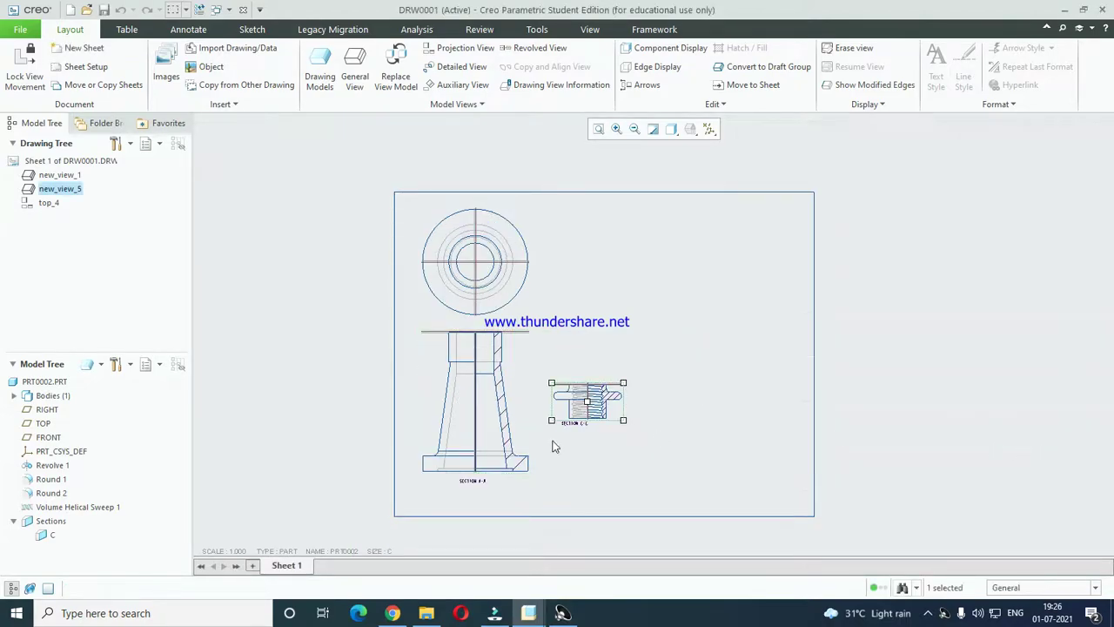
- Remove the PRT0002 front view's alignment to the PRT0001 front view
double_click(590, 405)
left_click(783, 243)
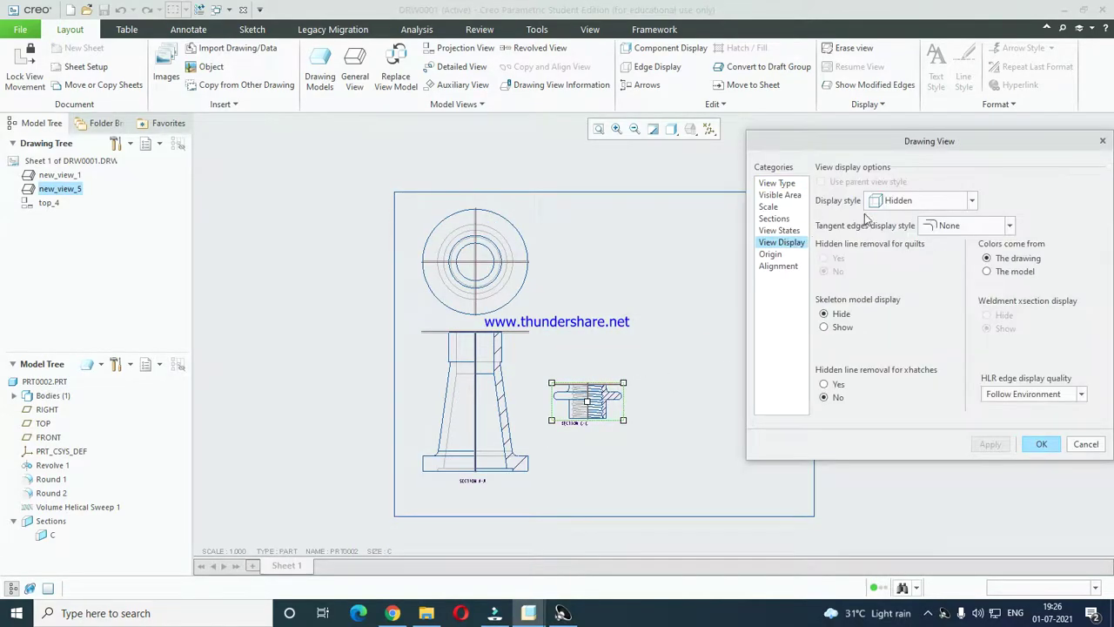
left_click(783, 266)
left_click(905, 189)
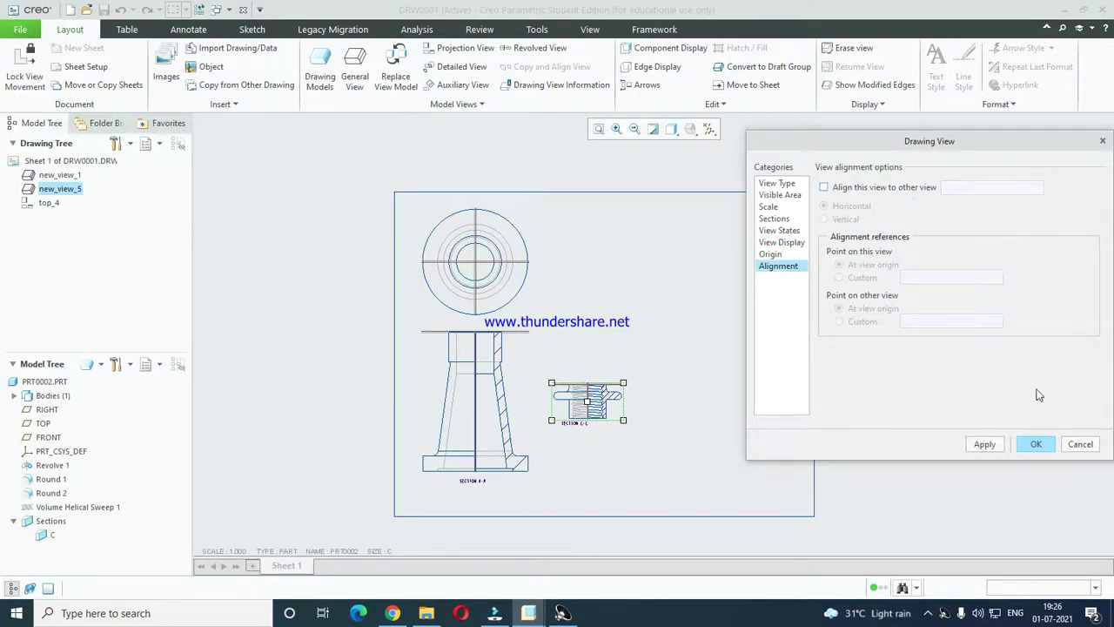
left_click(1036, 445)
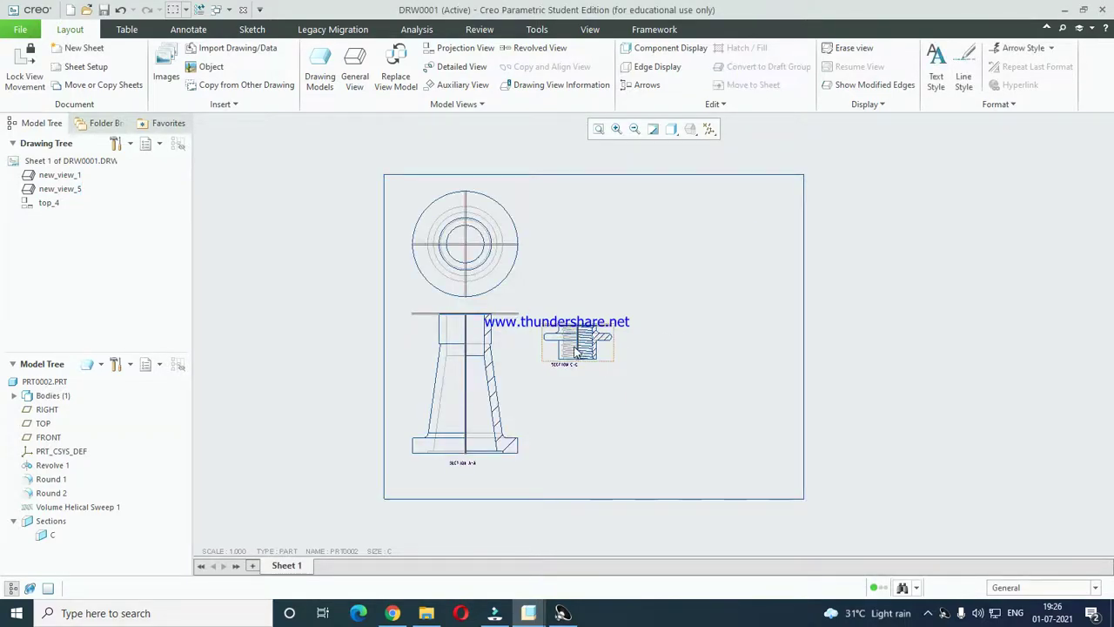
scroll(575, 350, "up", 2)
double_click(600, 348)
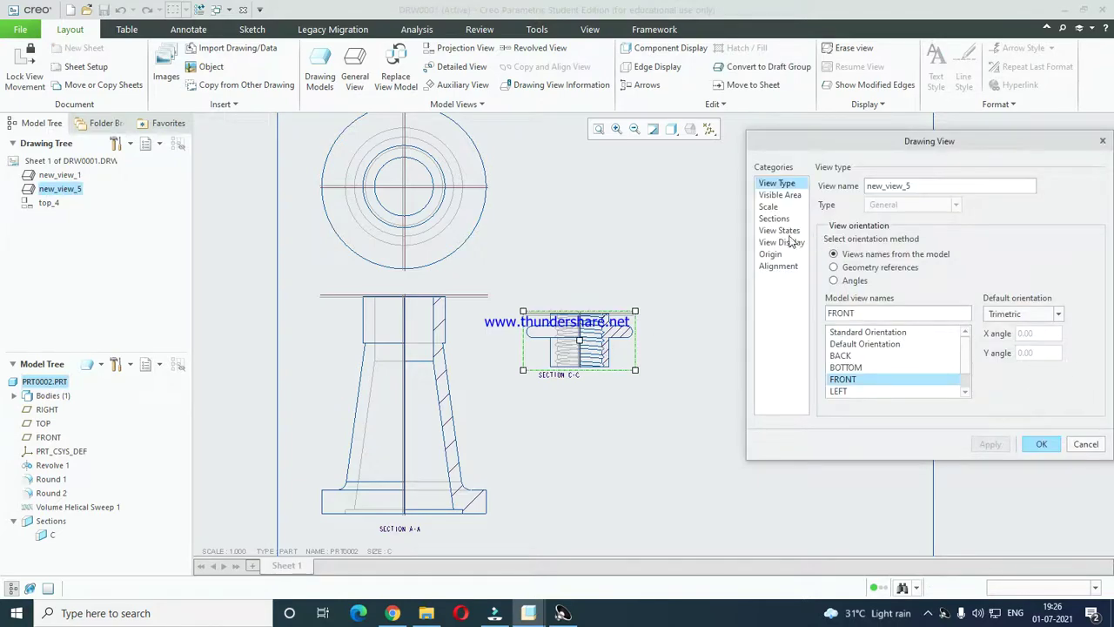
left_click(1040, 444)
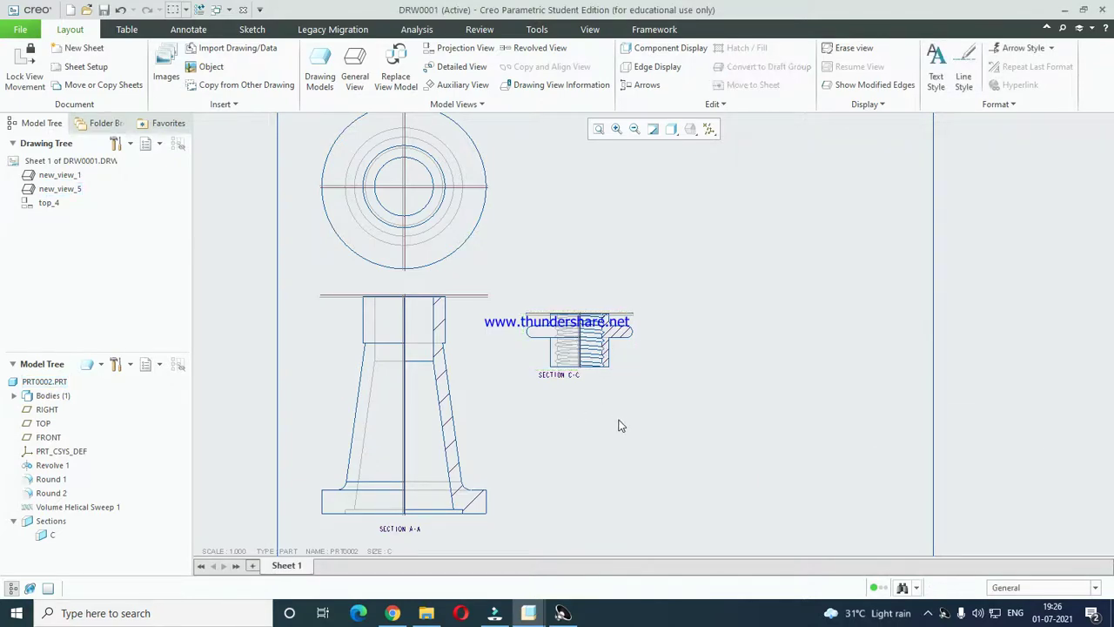
- Set section A's arrow display so its cutting arrows are placed on the PRT0001 top view
double_click(451, 379)
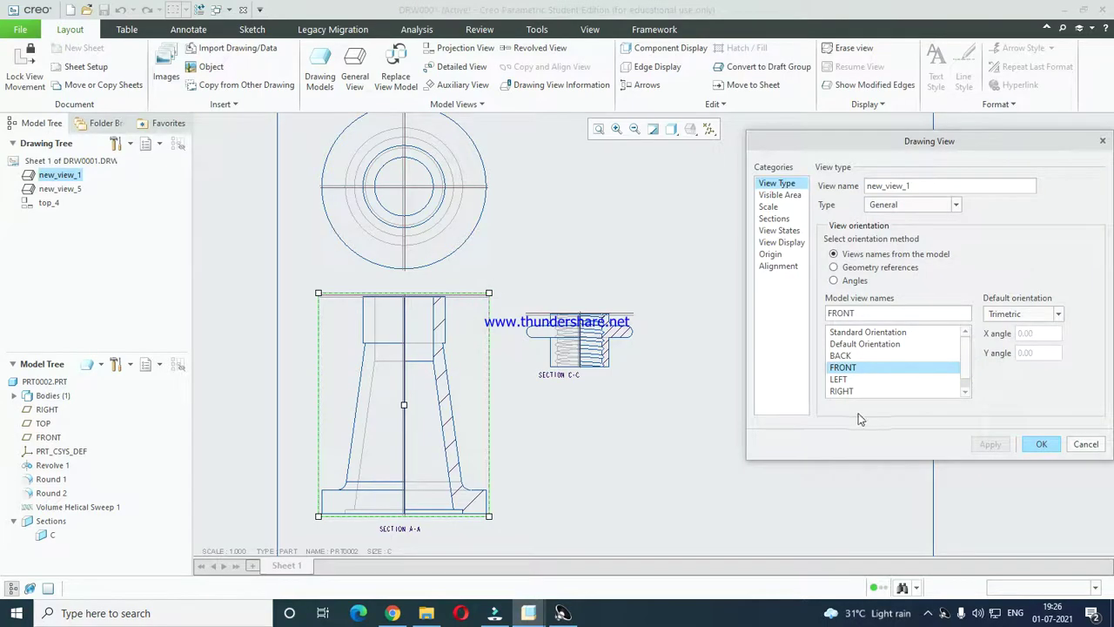
left_click(778, 232)
left_click(781, 243)
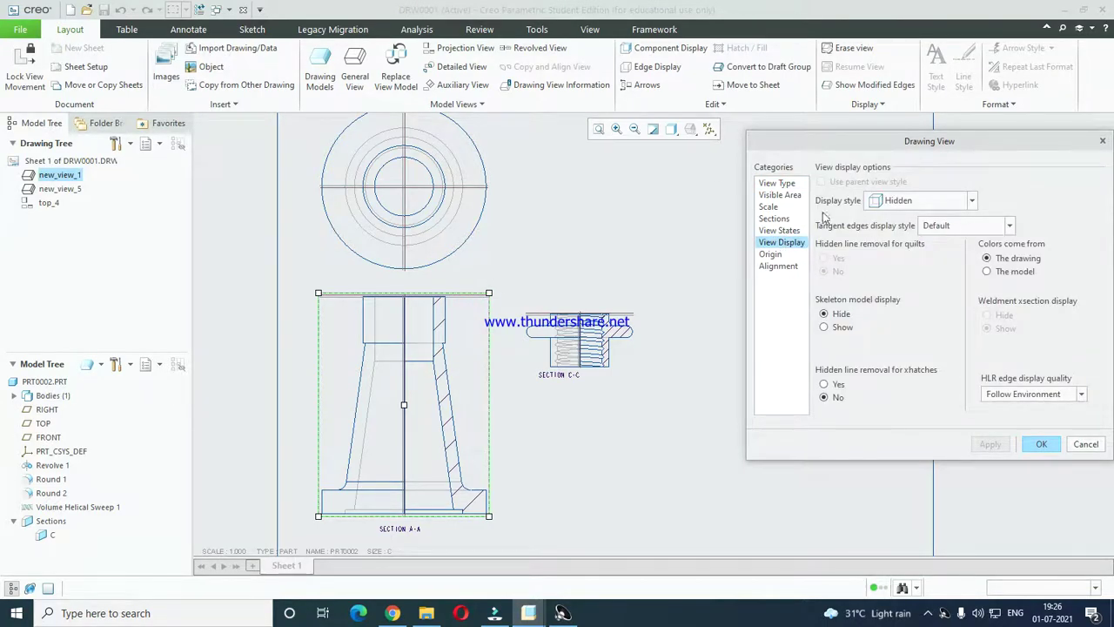
left_click(773, 219)
left_click_drag(948, 365, 1060, 365)
left_click(1031, 286)
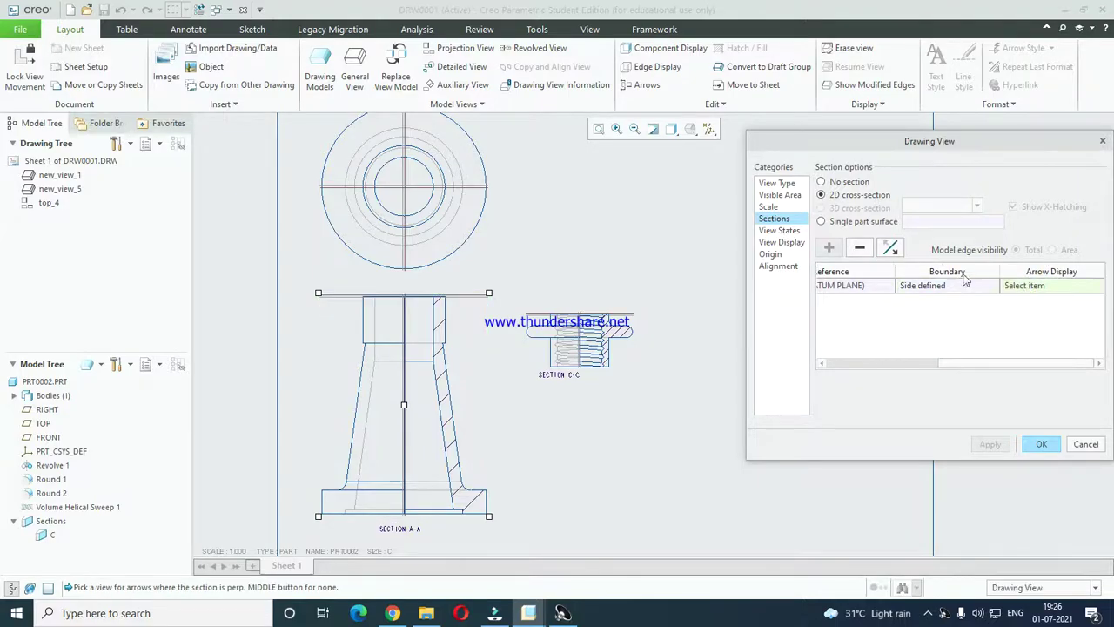
left_click(483, 236)
left_click(988, 443)
left_click(1035, 444)
- Insert a projection view from the PRT0002 front view, placed above it as the top view
mouse_move(602, 286)
middle_mouse_down()
mouse_move(634, 343)
mouse_move(648, 347)
middle_mouse_up()
left_click(625, 387)
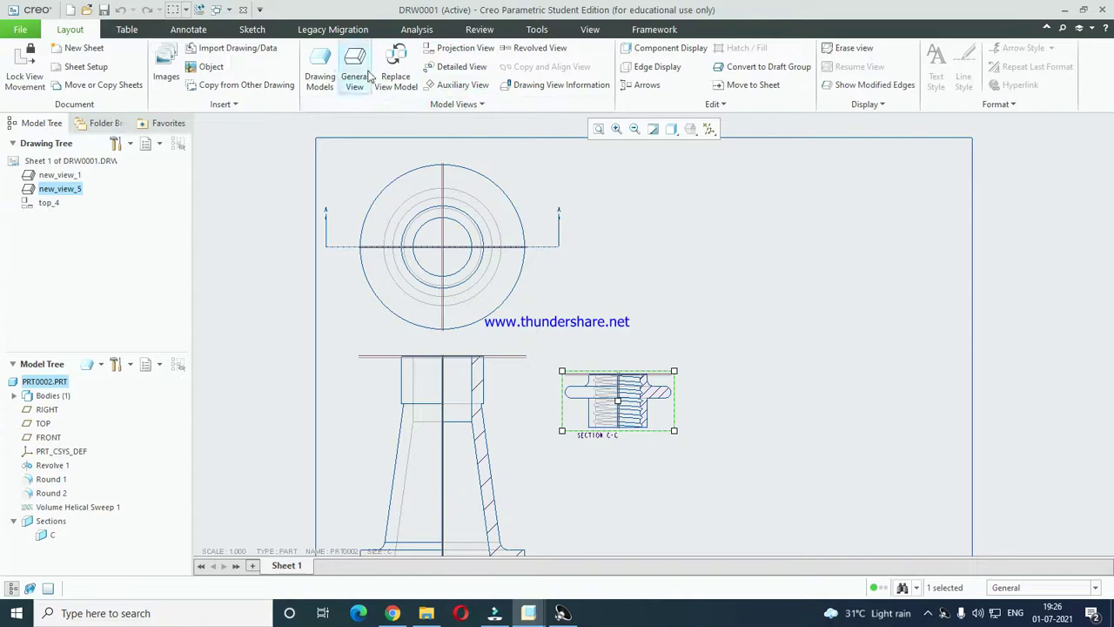
left_click(459, 47)
left_click(611, 268)
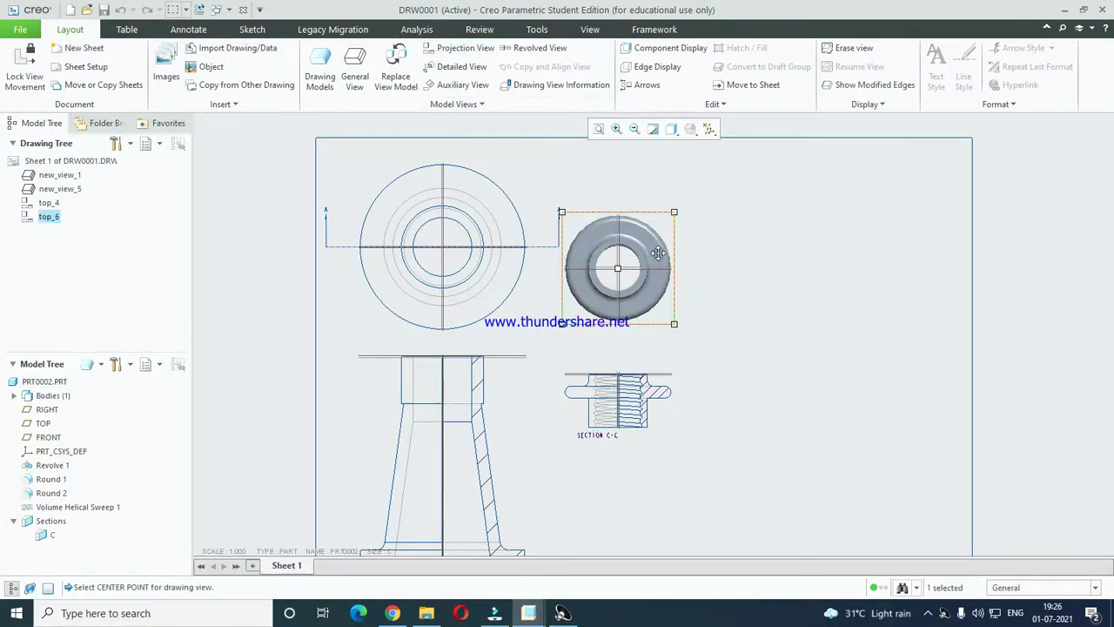
scroll(652, 261, "up", 4)
double_click(658, 266)
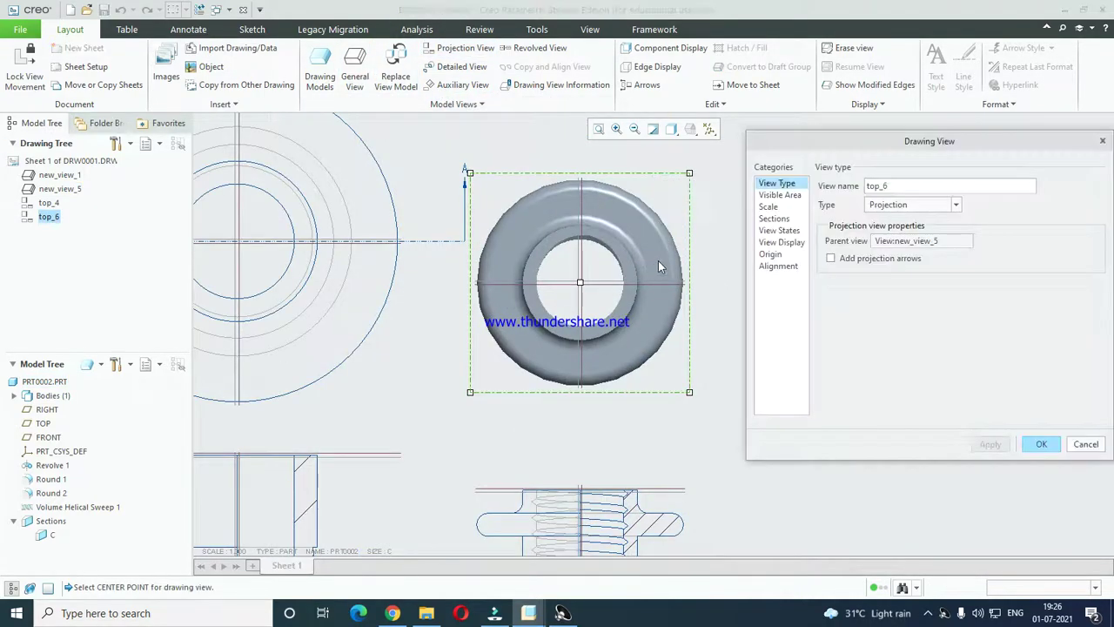
left_click(788, 242)
left_click(774, 219)
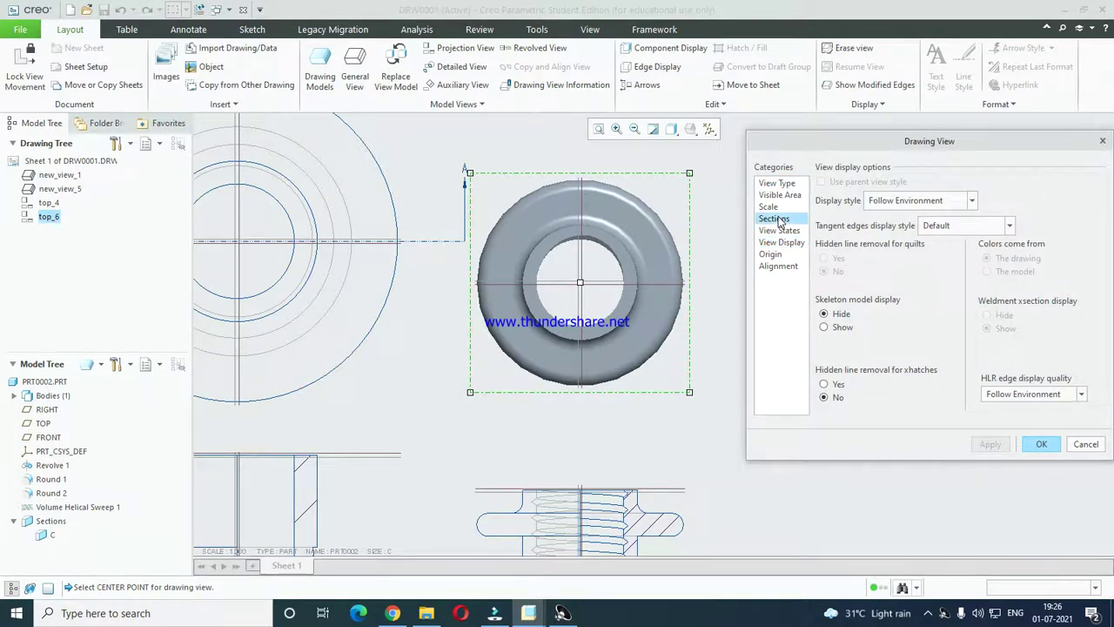
left_click(1044, 443)
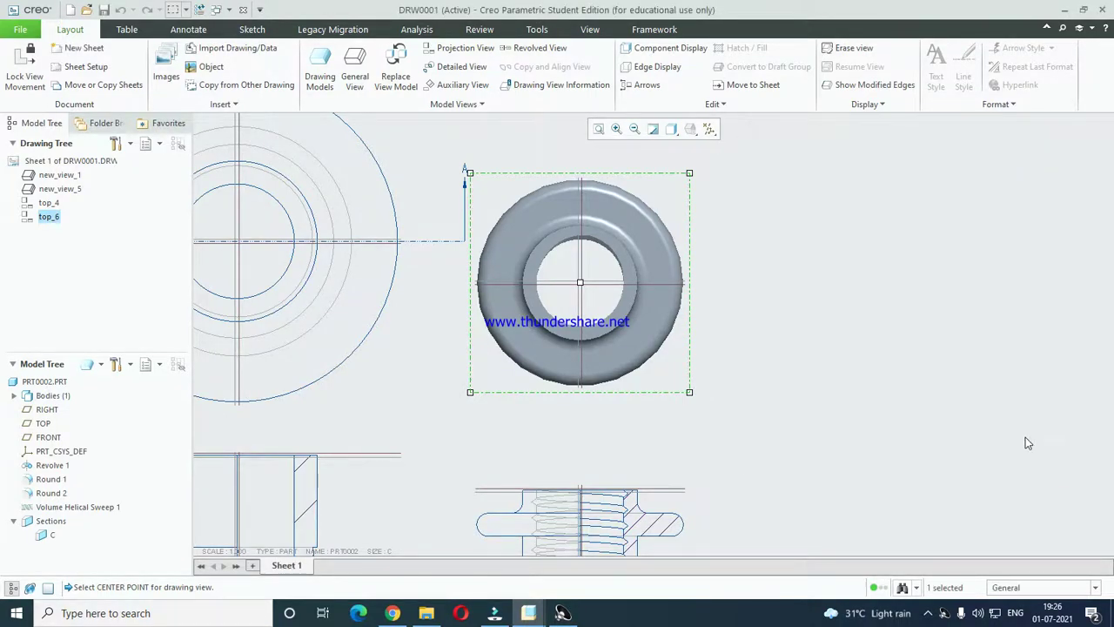
- Set section C's arrow display so its cutting arrows are placed on the PRT0002 top view
double_click(606, 542)
left_click(781, 218)
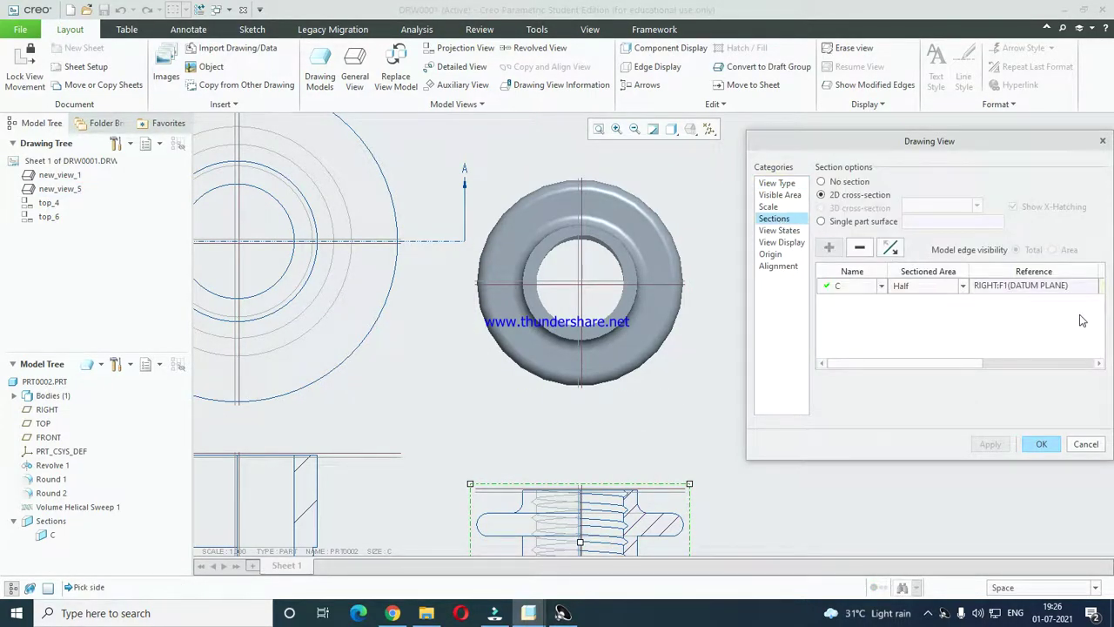
left_click_drag(969, 363, 1070, 364)
left_click(1051, 286)
left_click(679, 352)
left_click(1036, 443)
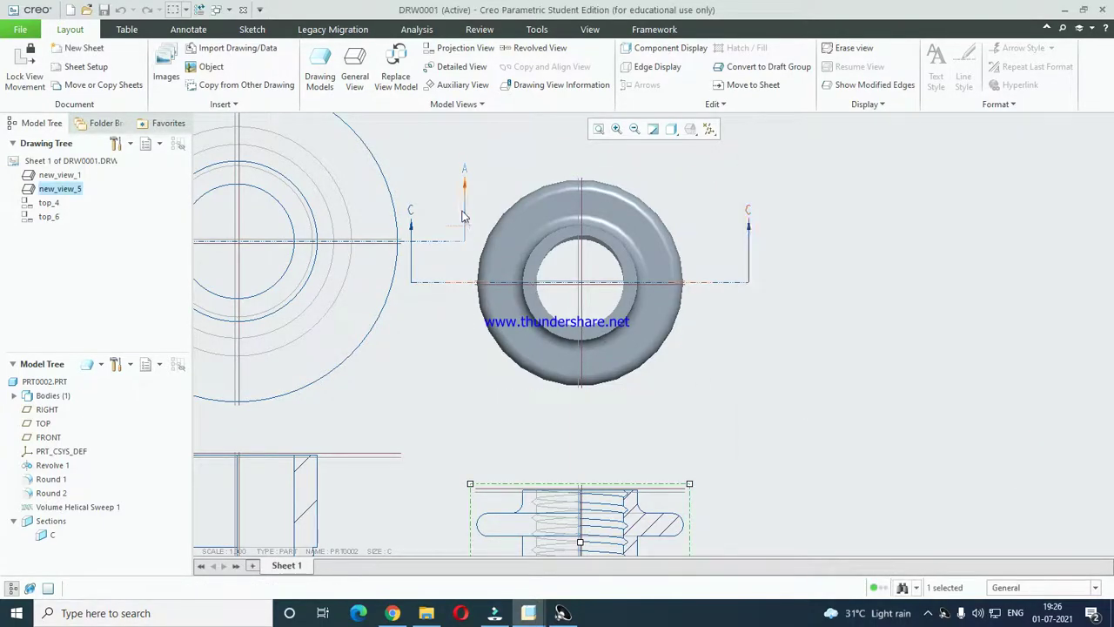
- Set the PRT0002 top view's display style to Hidden and its tangent edges display style to None
double_click(533, 261)
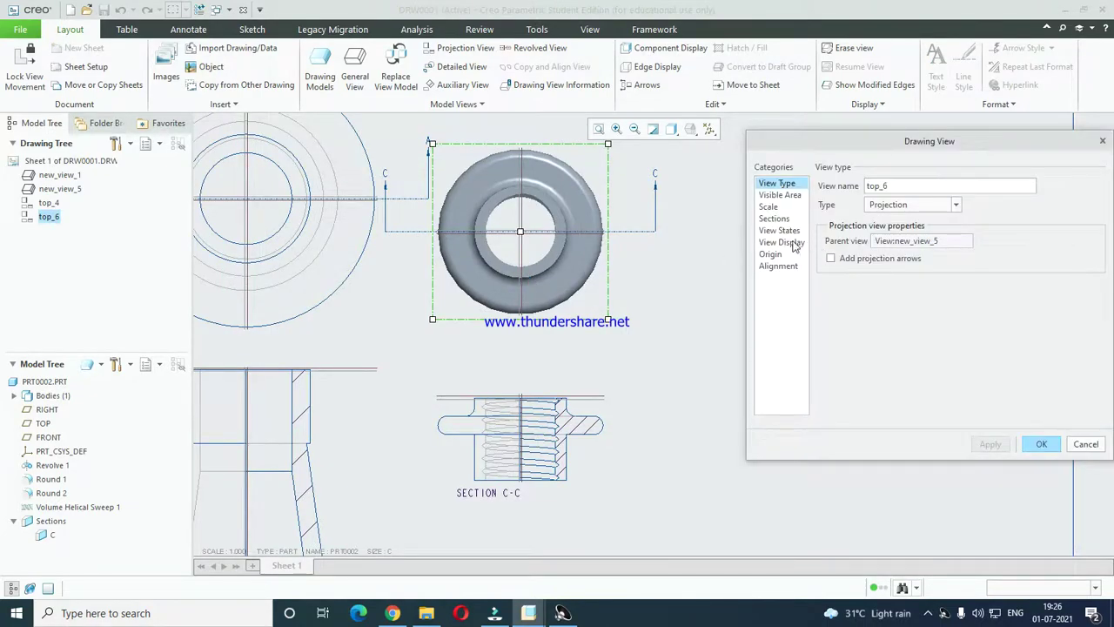
left_click(782, 242)
left_click(905, 201)
left_click(896, 249)
left_click(965, 226)
left_click(935, 254)
left_click(1036, 444)
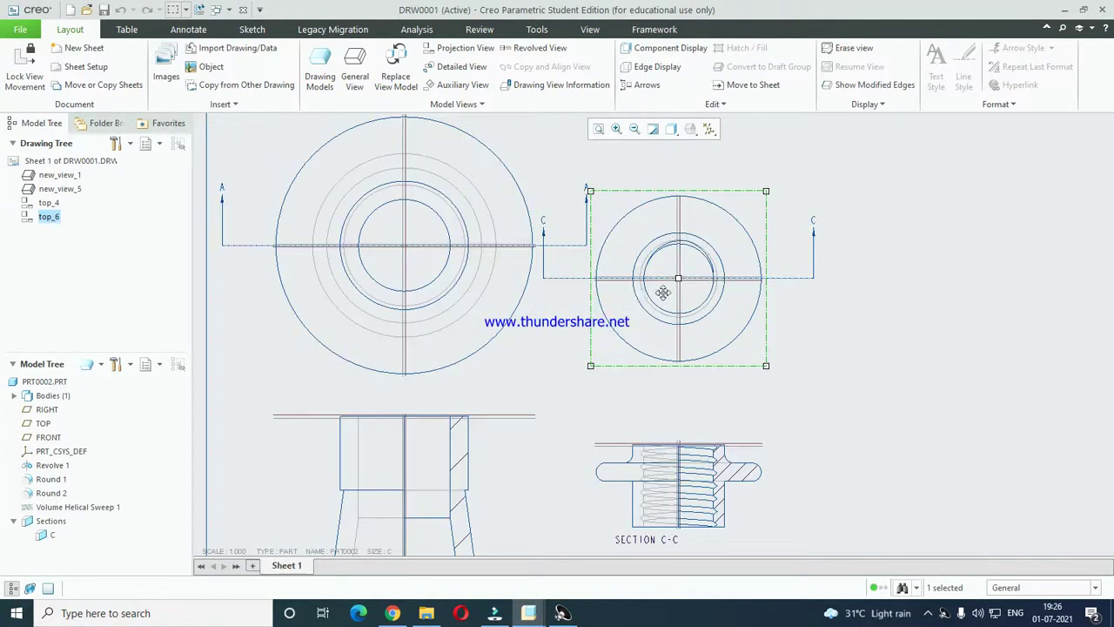
- Move both section C arrows inward, close to the outer circle of the PRT0002 top view
left_click(813, 270)
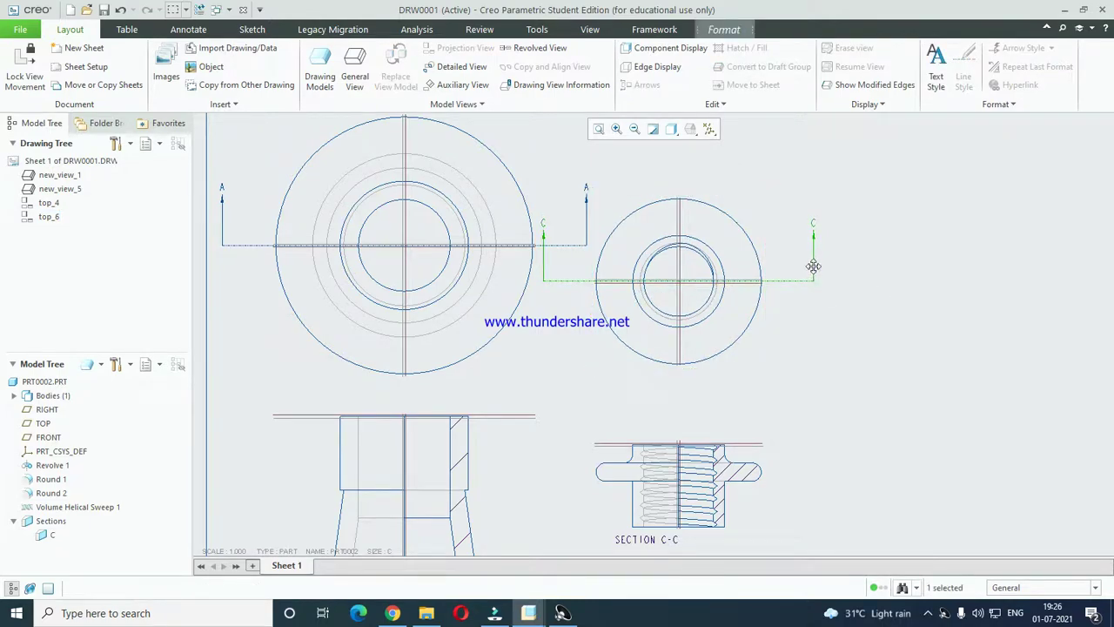
left_click_drag(780, 265, 777, 265)
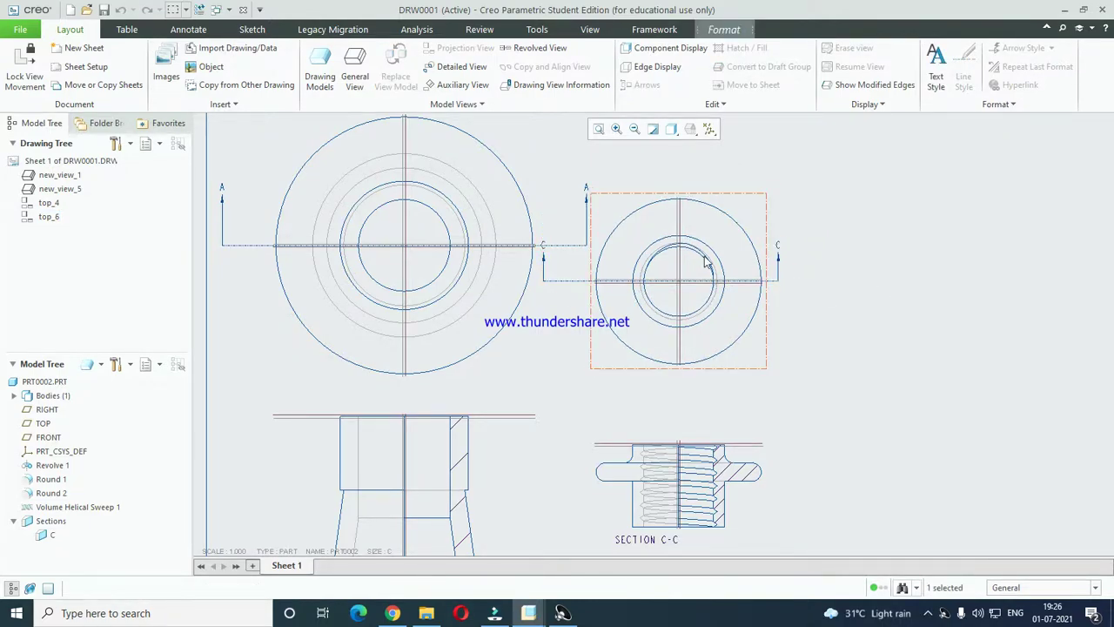
left_click_drag(541, 265, 576, 265)
- Move both section A arrows inward, close to the outer circle of the PRT0001 top view
left_click(609, 228)
left_click(584, 217)
left_click_drag(538, 227, 542, 214)
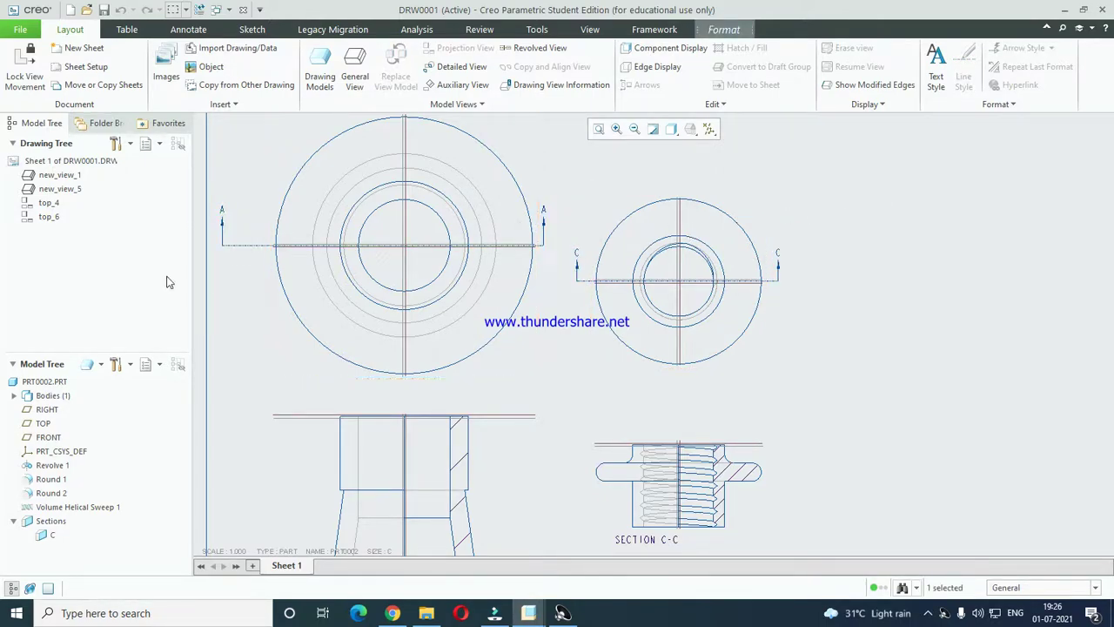
left_click_drag(223, 227, 255, 228)
left_click(865, 214)
- Examine the active drawing's detail options for text, views and cross-sections in the drawing properties
left_click(633, 129)
left_click(20, 30)
mouse_move(37, 229)
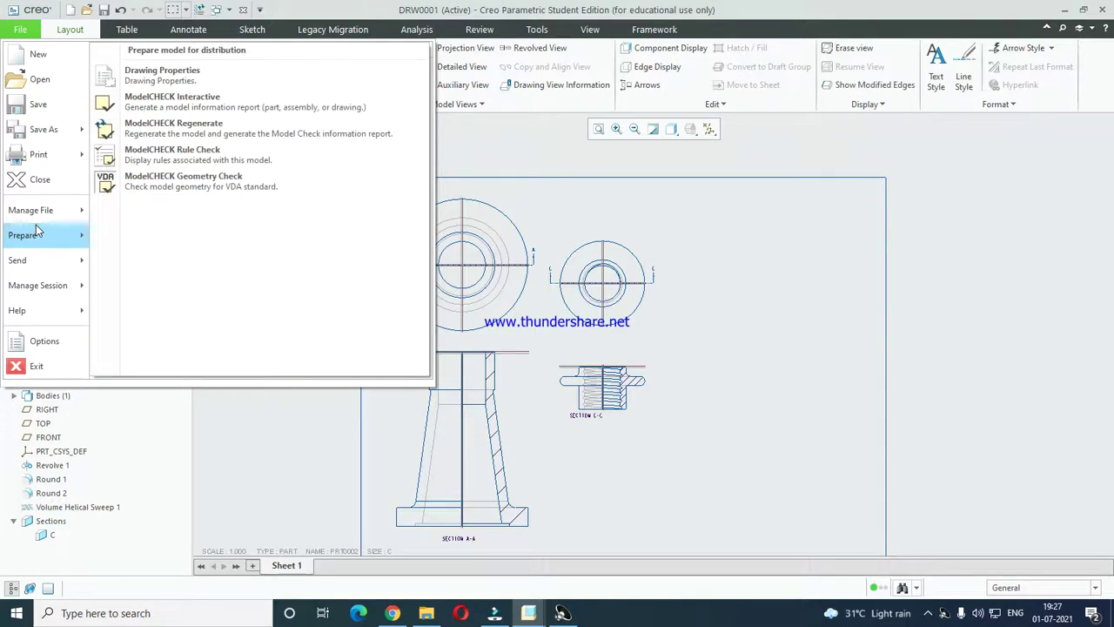
left_click(158, 75)
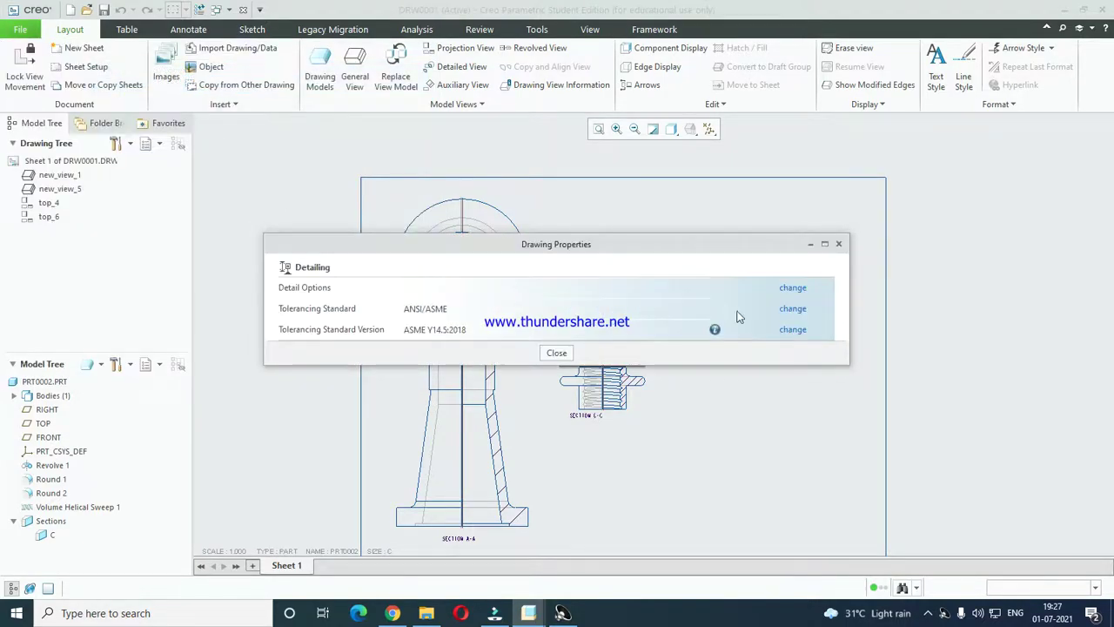
left_click(799, 291)
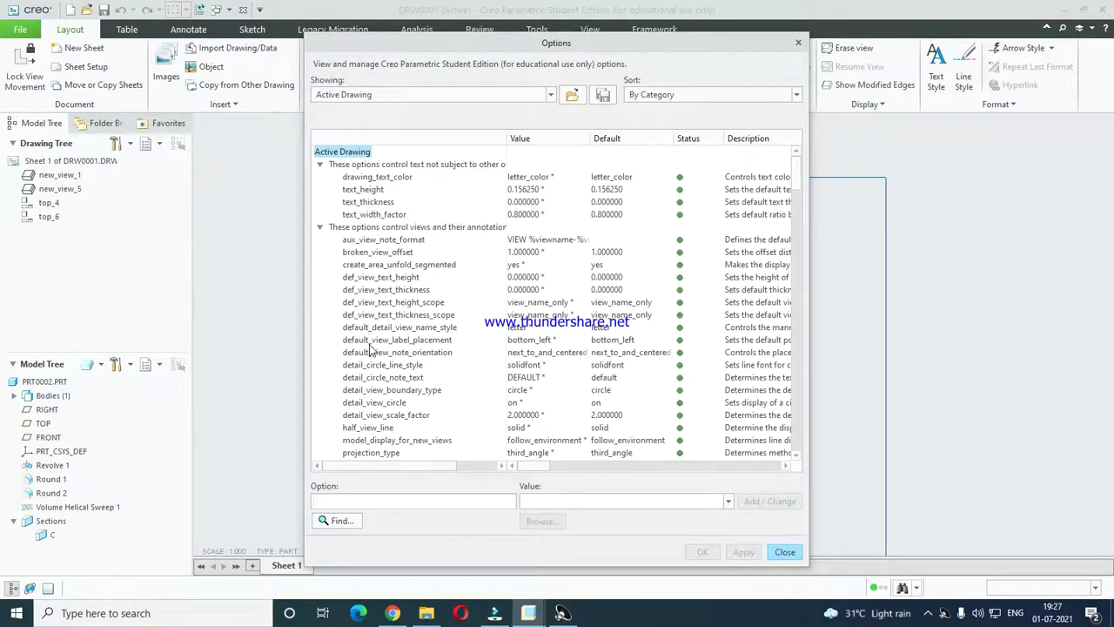
scroll(370, 348, "down", 10)
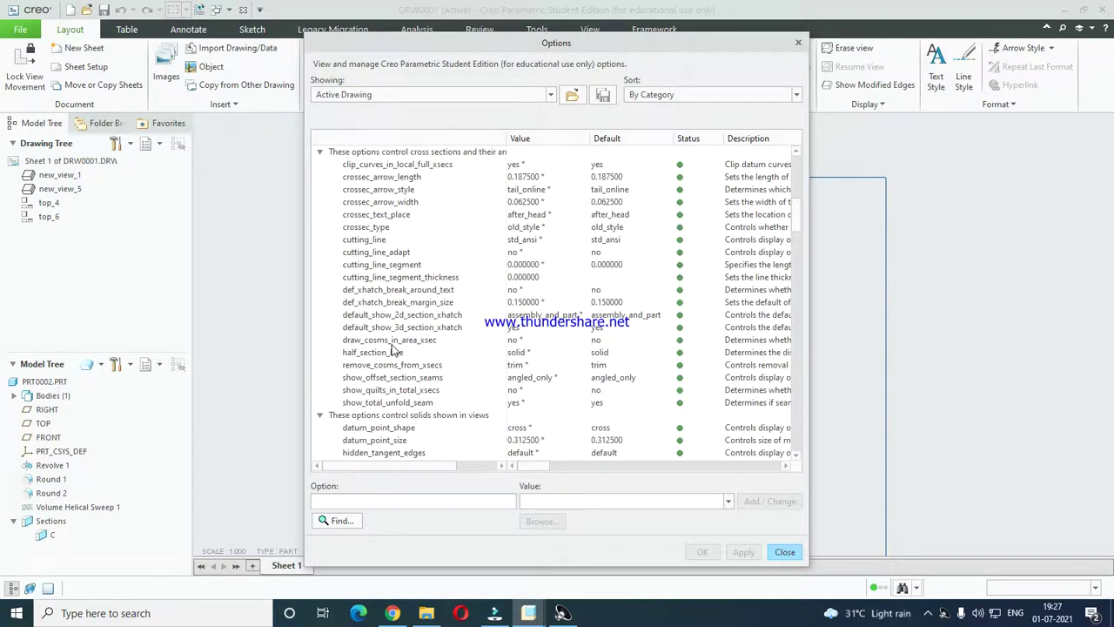
scroll(394, 348, "down", 5)
left_click(785, 551)
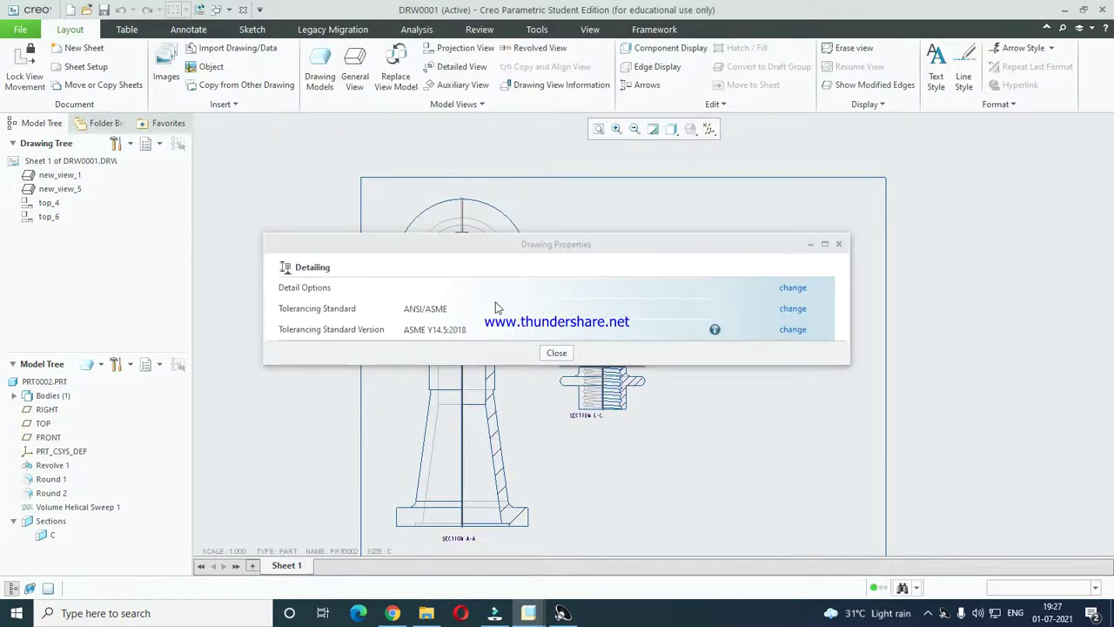
- Review the active drawing's detail options again and close the drawing properties
left_click(792, 288)
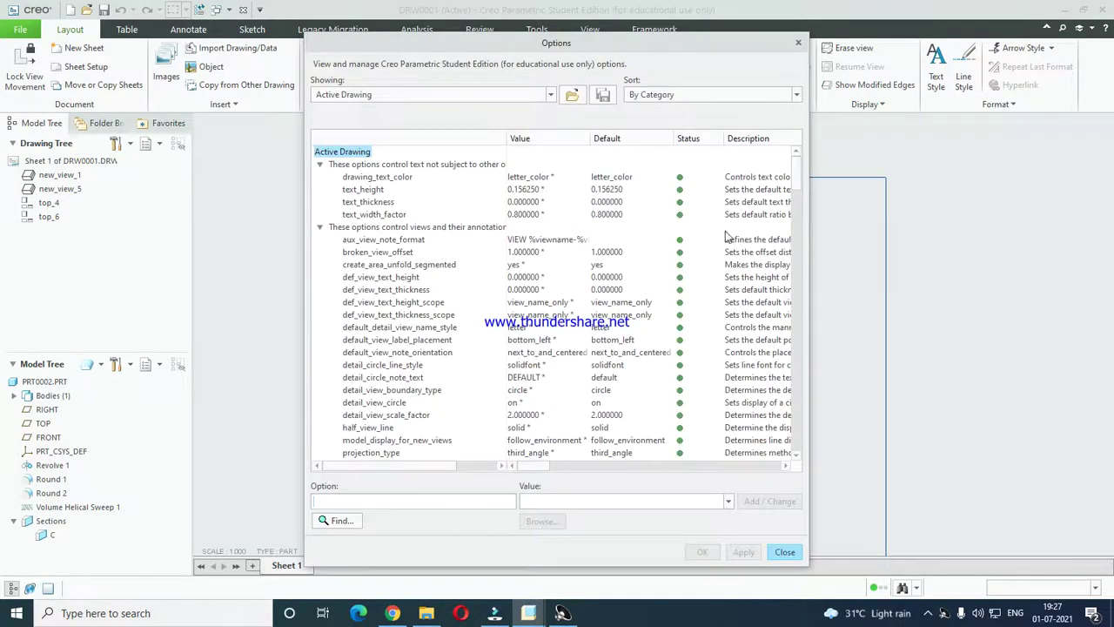
left_click(782, 556)
left_click(556, 354)
scroll(560, 361, "up", 3)
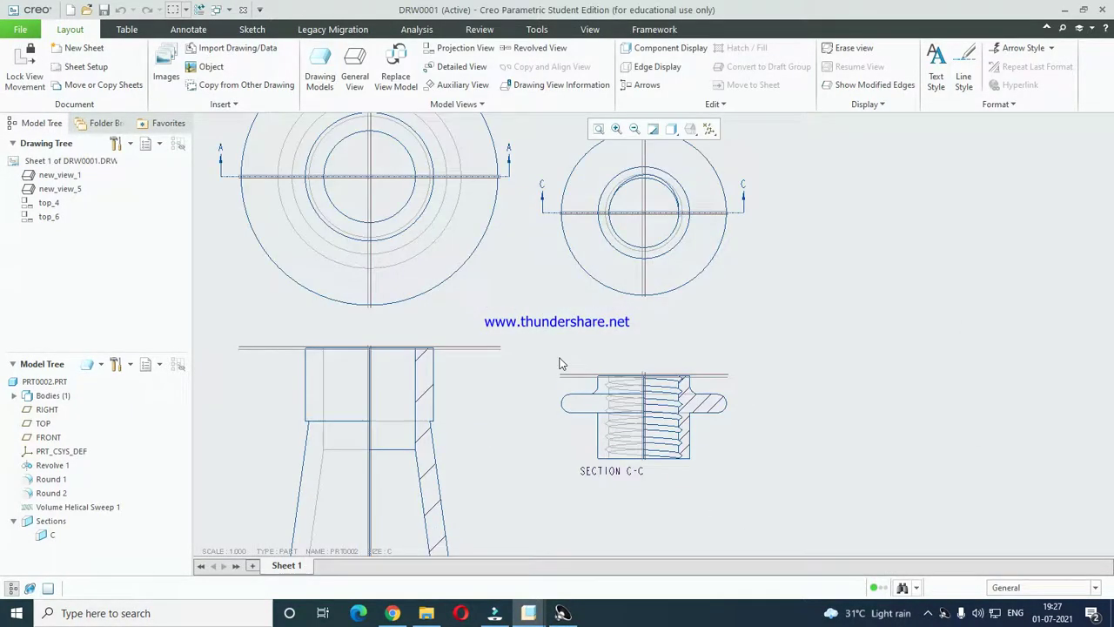
left_click(650, 409)
scroll(660, 383, "down", 2)
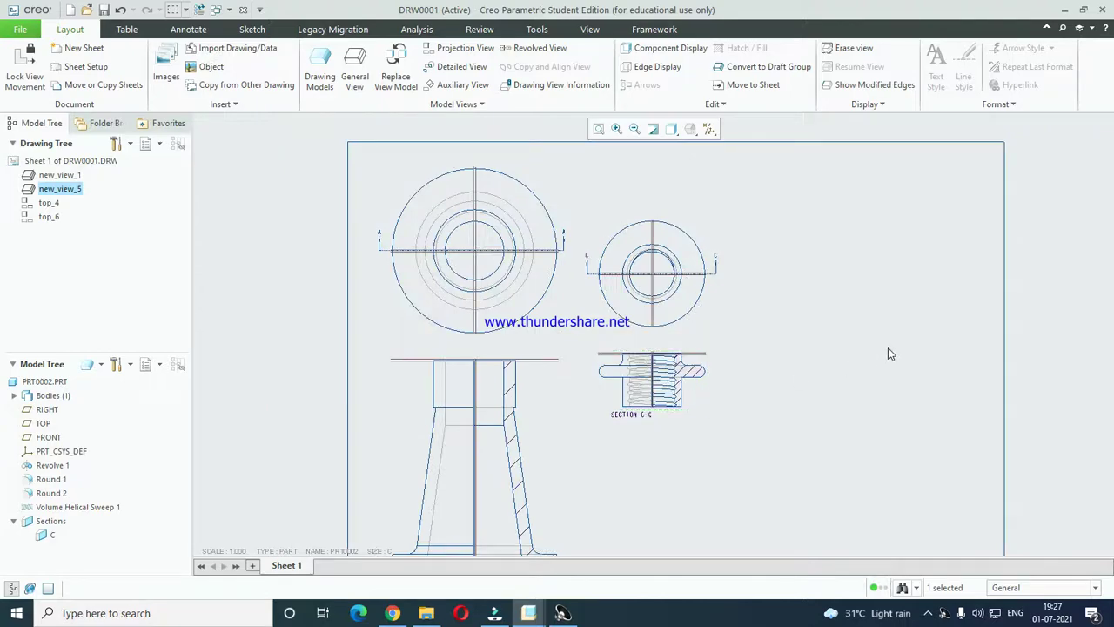
left_click(888, 349)
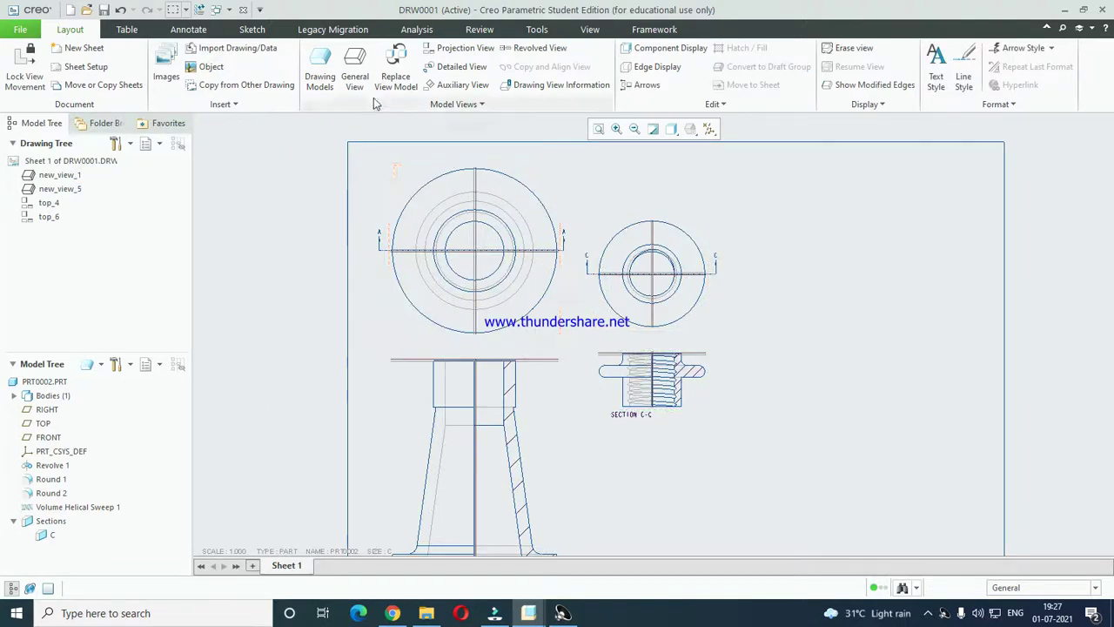
- Add the PRT0003 part model to the drawing
left_click(327, 64)
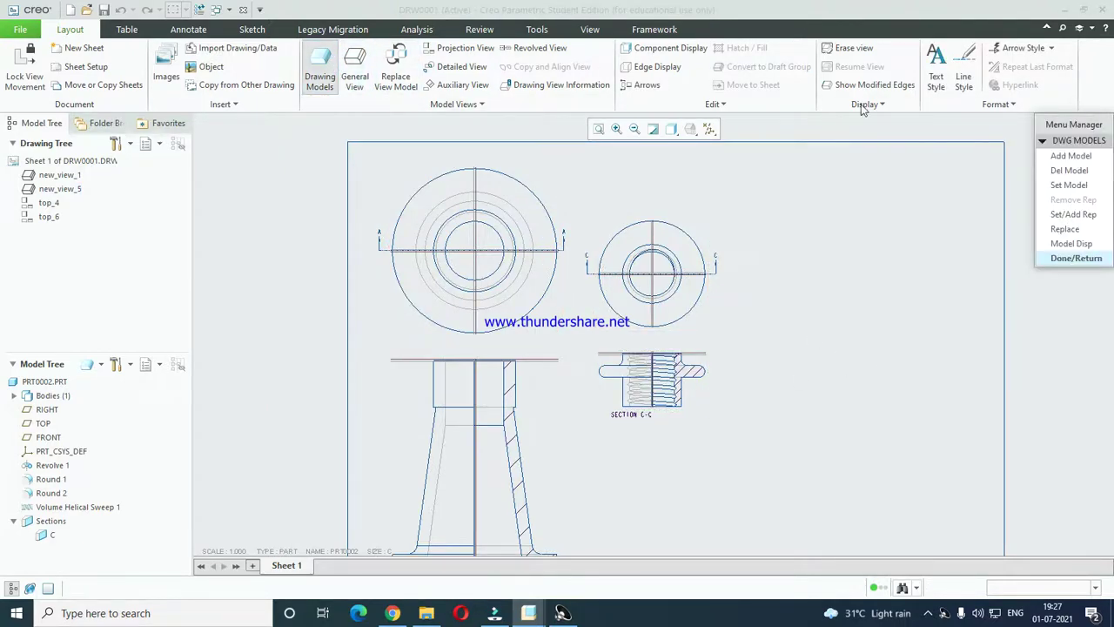
left_click(1077, 161)
double_click(446, 257)
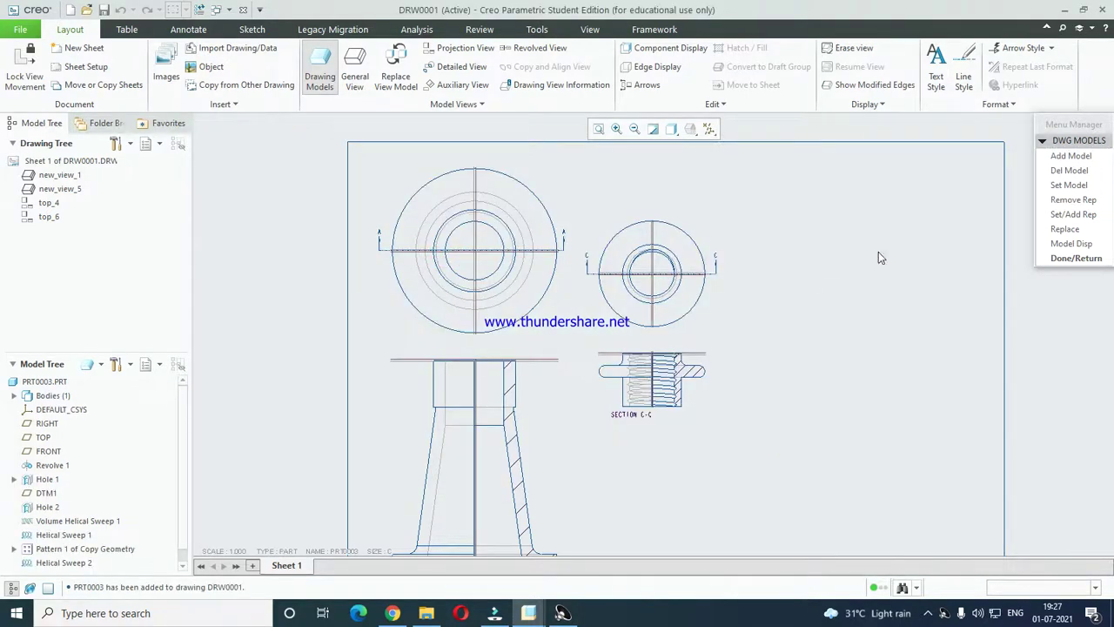
left_click(1070, 258)
- Insert a general view of PRT0003 beside the PRT0002 views and orient it to FRONT
right_click(822, 225)
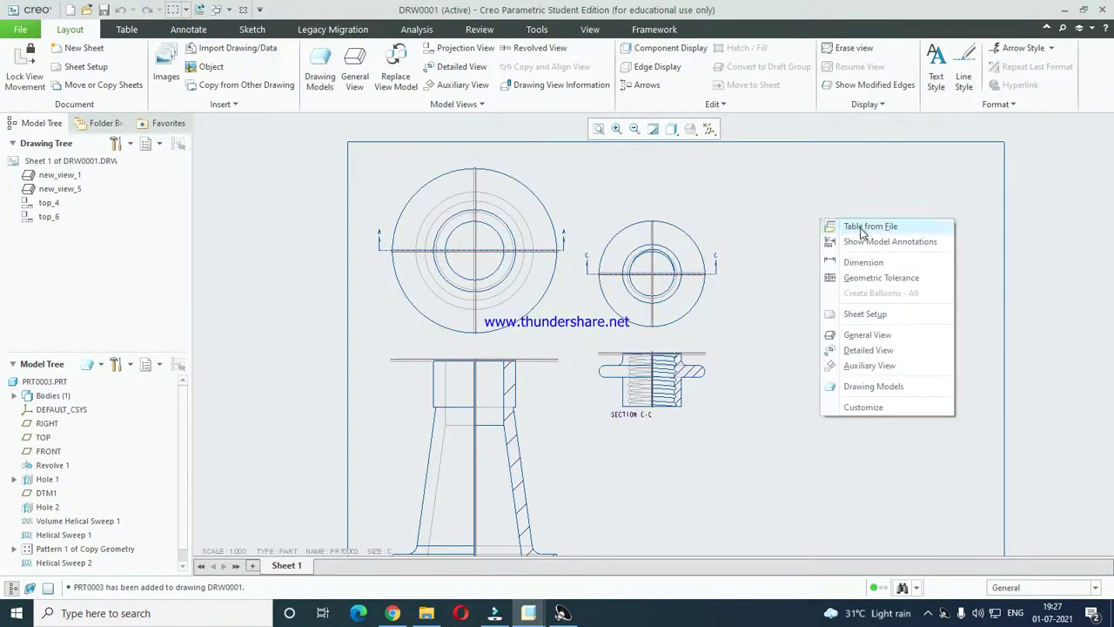
left_click(843, 342)
left_click(577, 397)
left_click(792, 275)
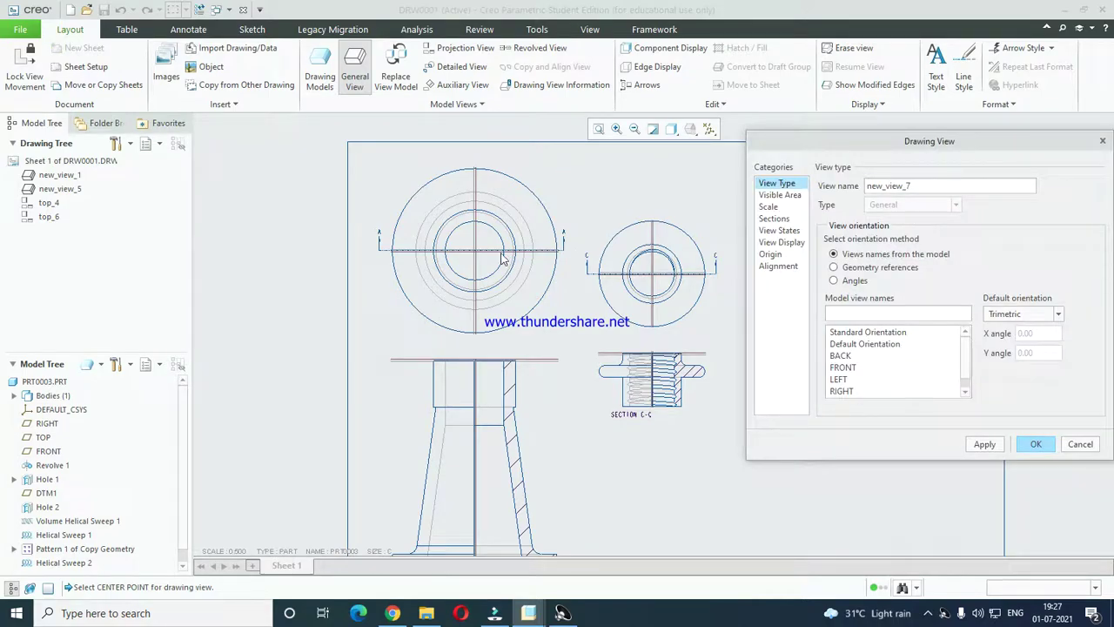
scroll(716, 278, "up", 2)
scroll(626, 248, "down", 4)
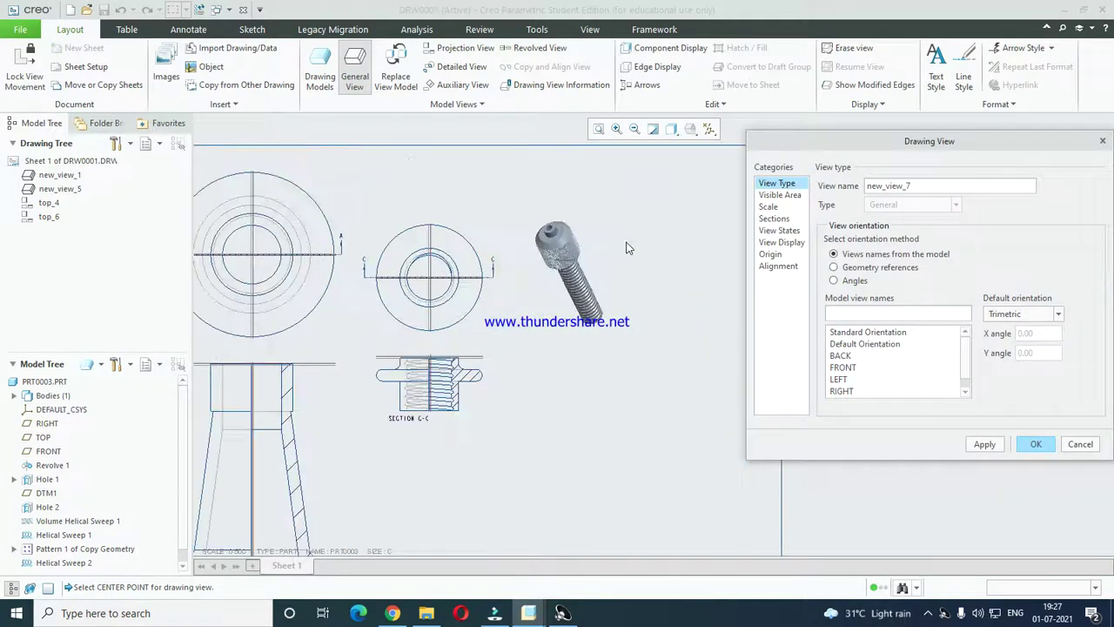
left_click(779, 195)
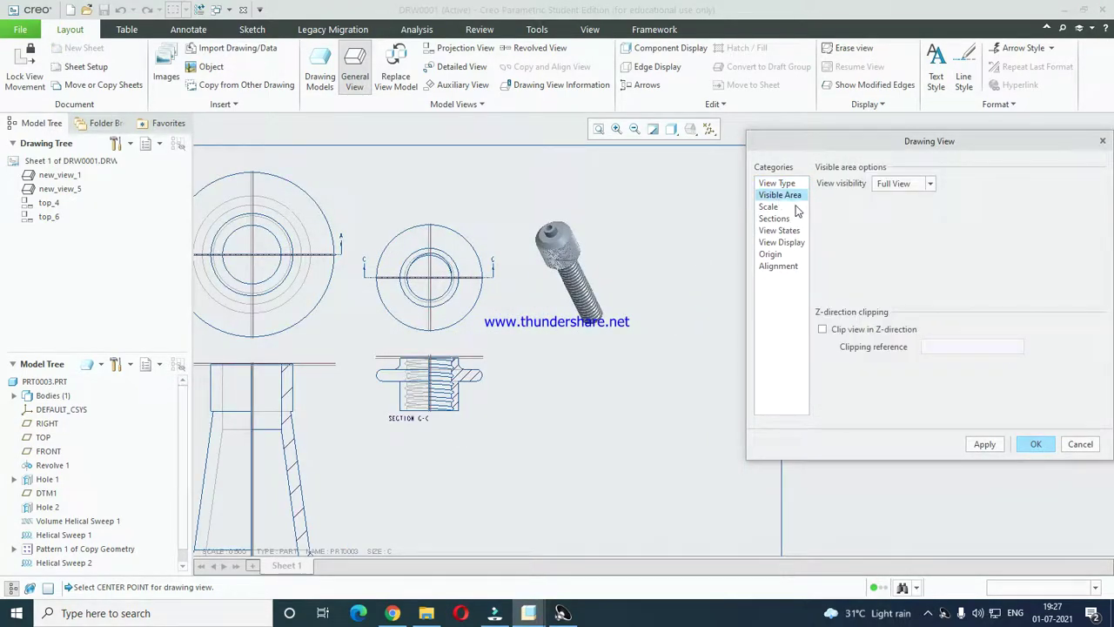
left_click(777, 184)
left_click(862, 367)
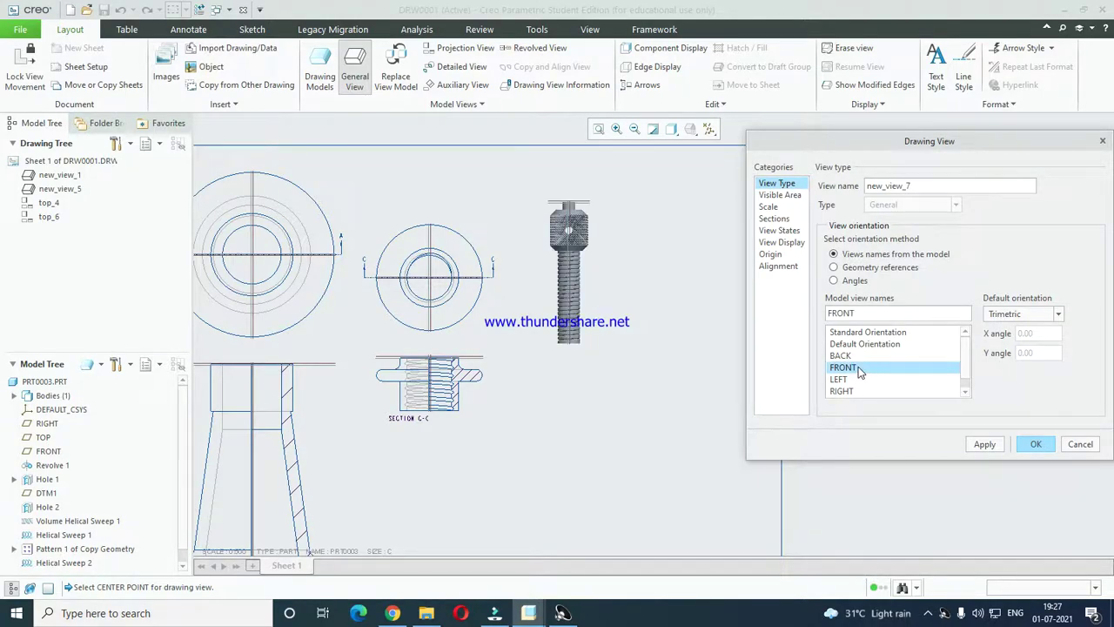
- Add a planar 2D cross-section named D to the PRT0003 view, cut through the FRONT datum plane
left_click(792, 195)
left_click(769, 207)
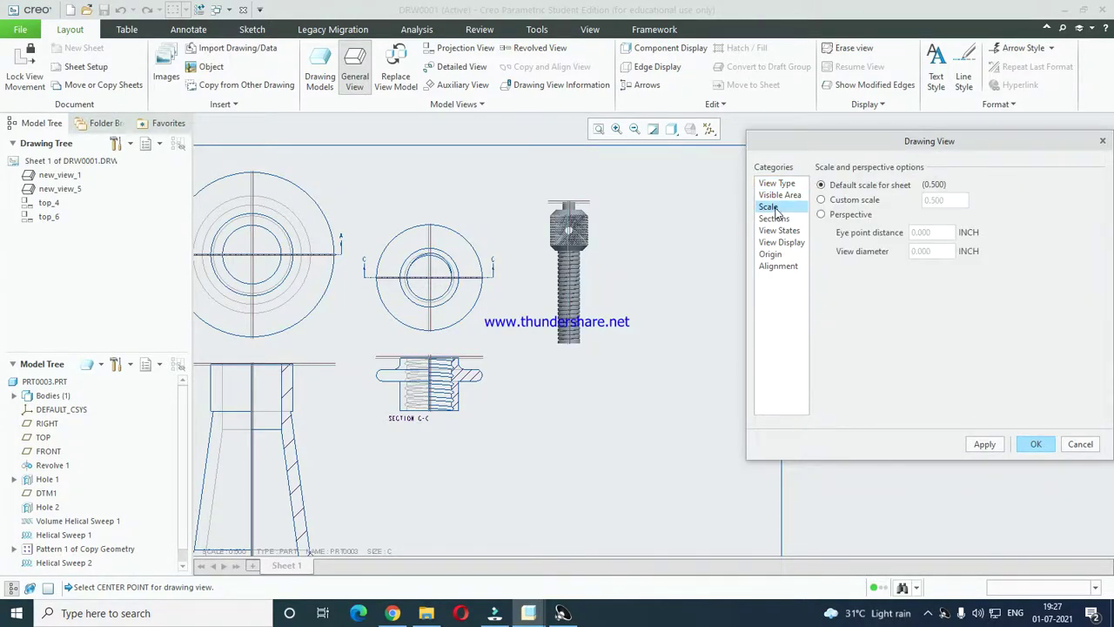
left_click(783, 219)
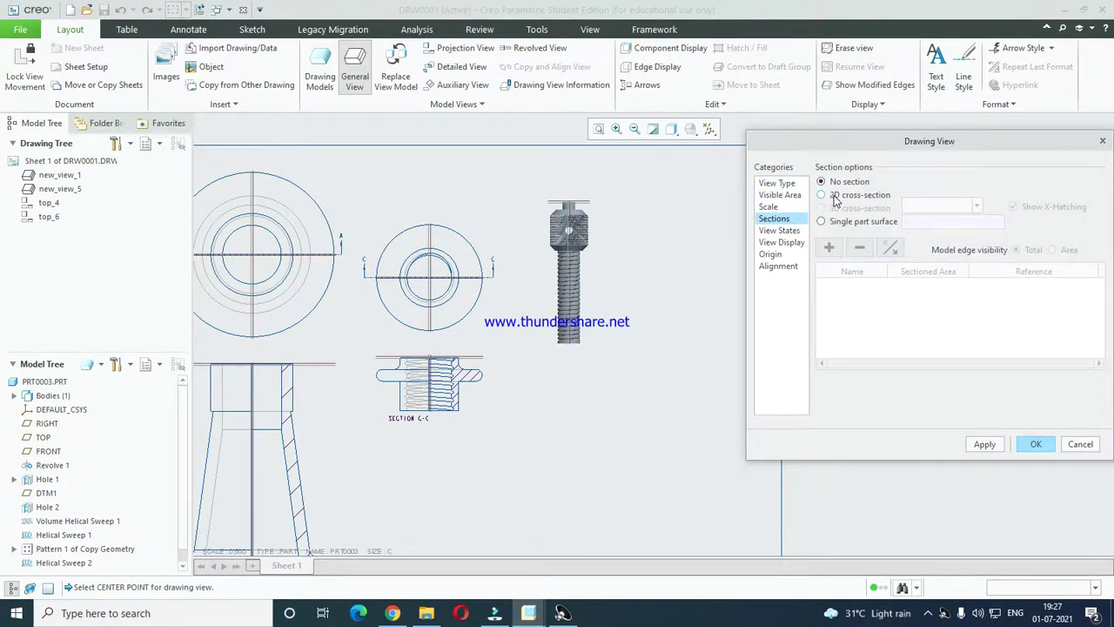
left_click(823, 194)
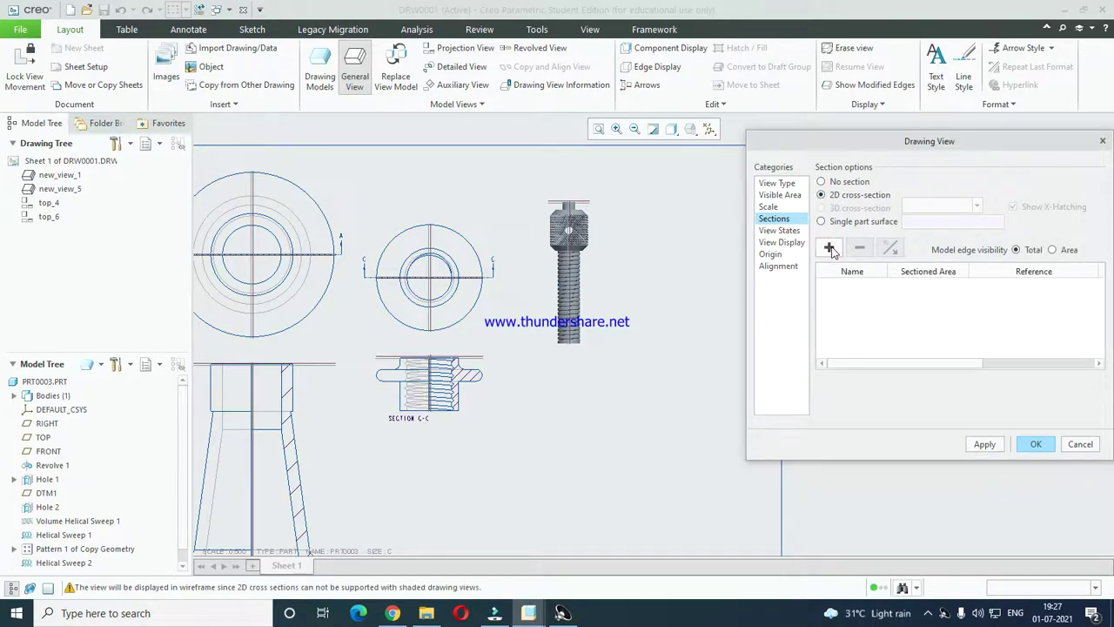
left_click(829, 248)
middle_click(602, 413)
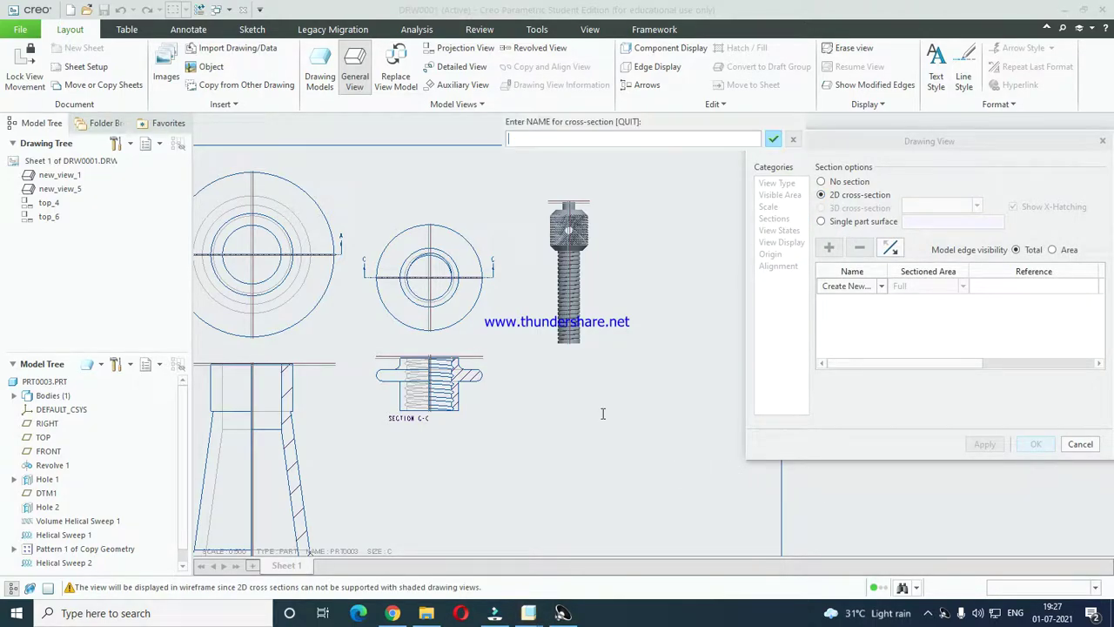
type("D")
key("Return")
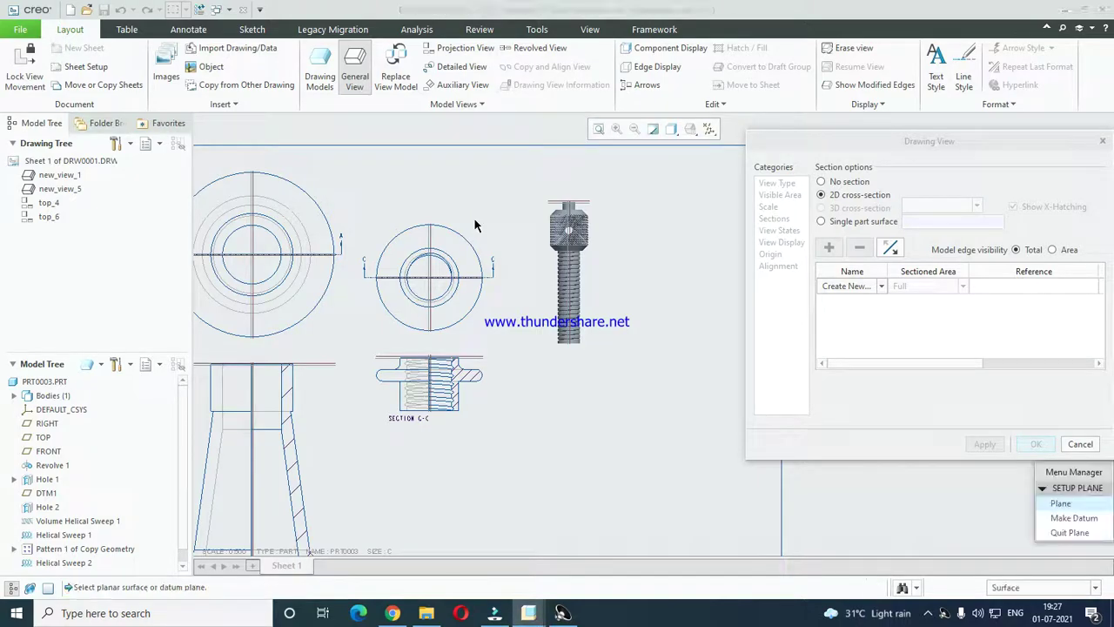
left_click(48, 450)
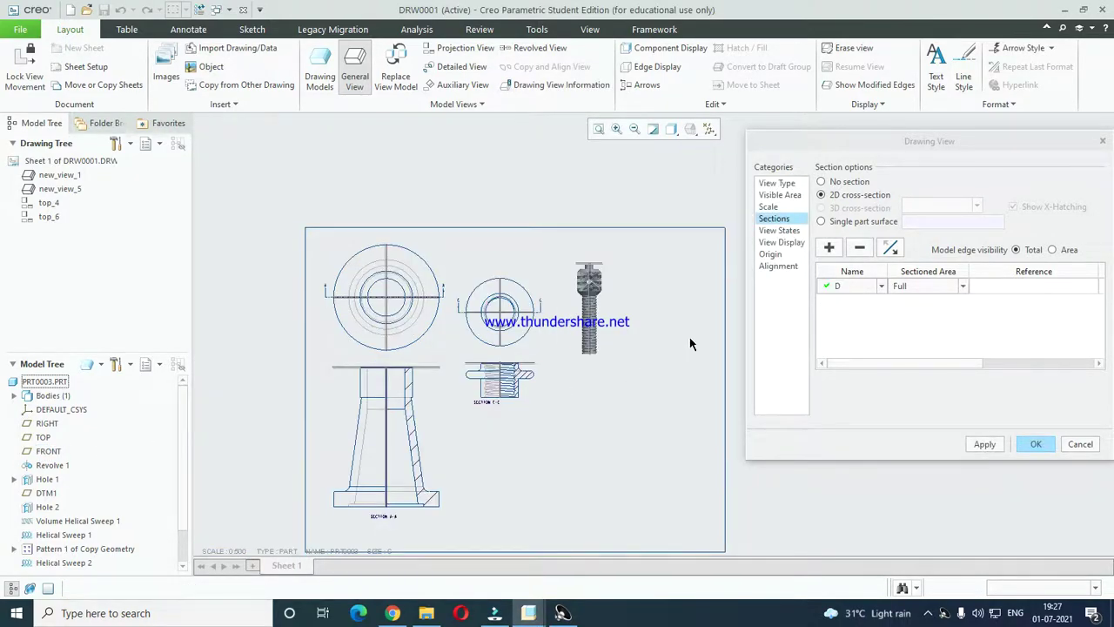
- Try Half as cross-section D's sectioned area, then set it to Full and apply the section
left_click(949, 294)
left_click(914, 321)
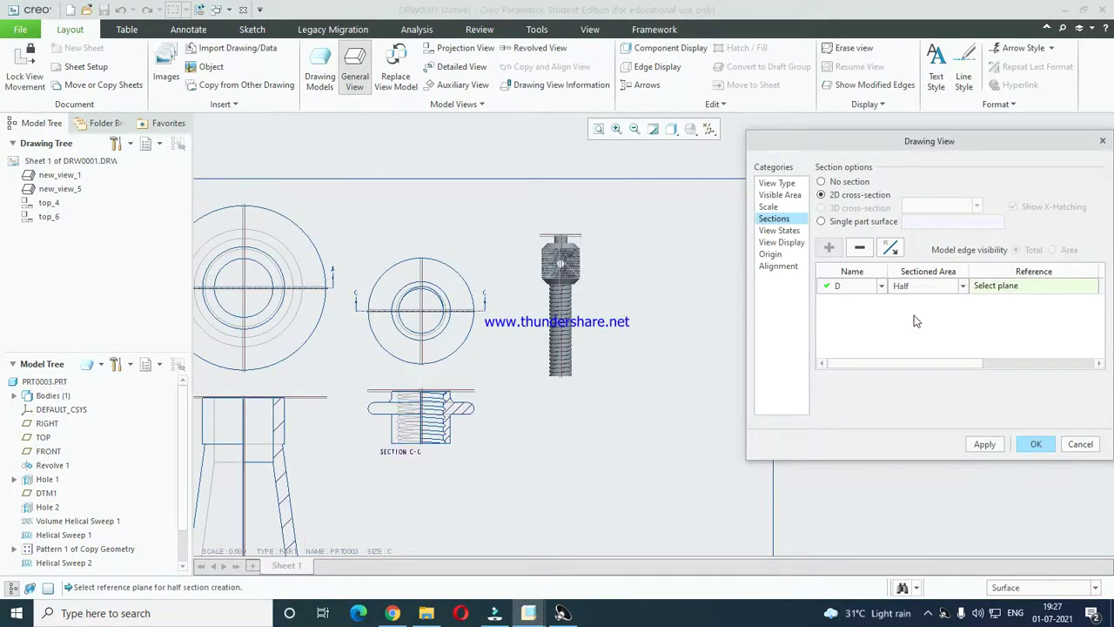
left_click(915, 301)
left_click(913, 299)
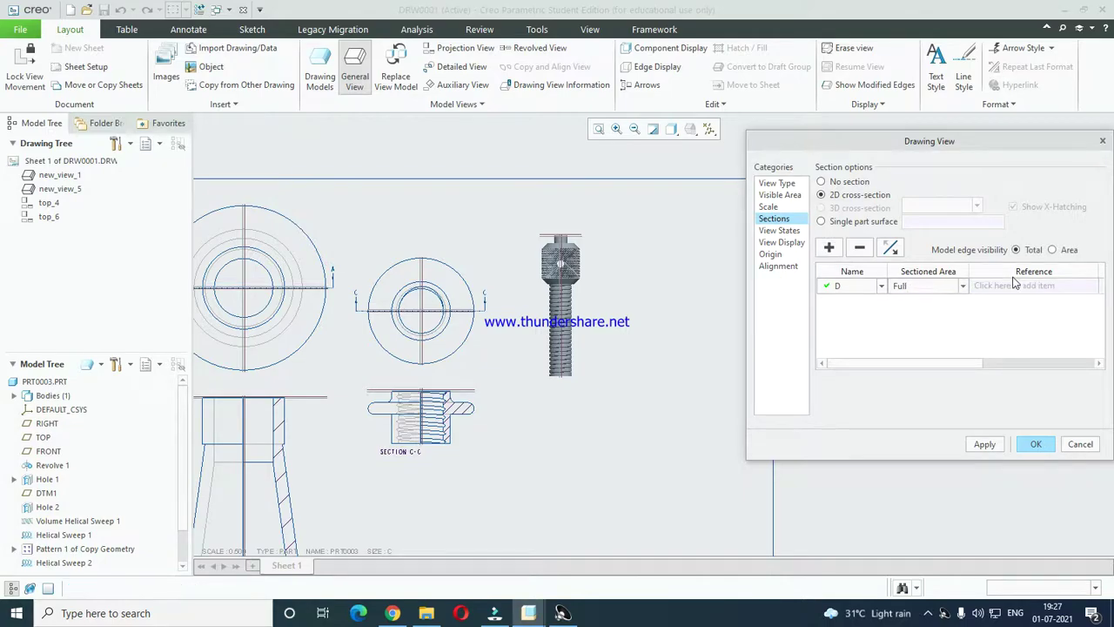
left_click(986, 445)
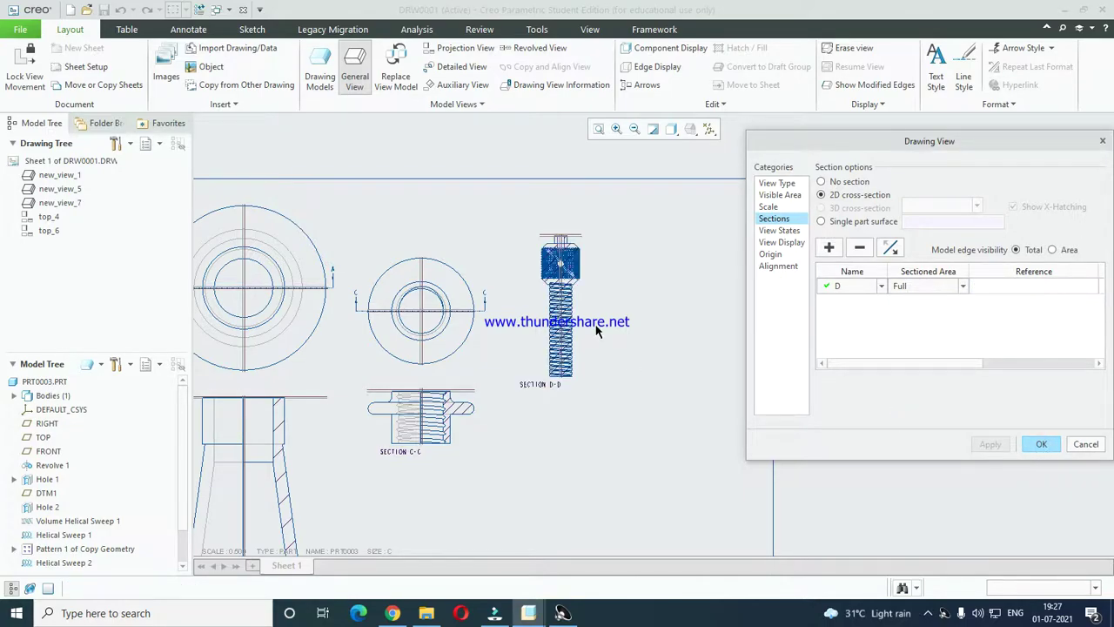
- Set the PRT0003 section view's display style to Hidden and its tangent edges display style to None
scroll(566, 224, "down", 10)
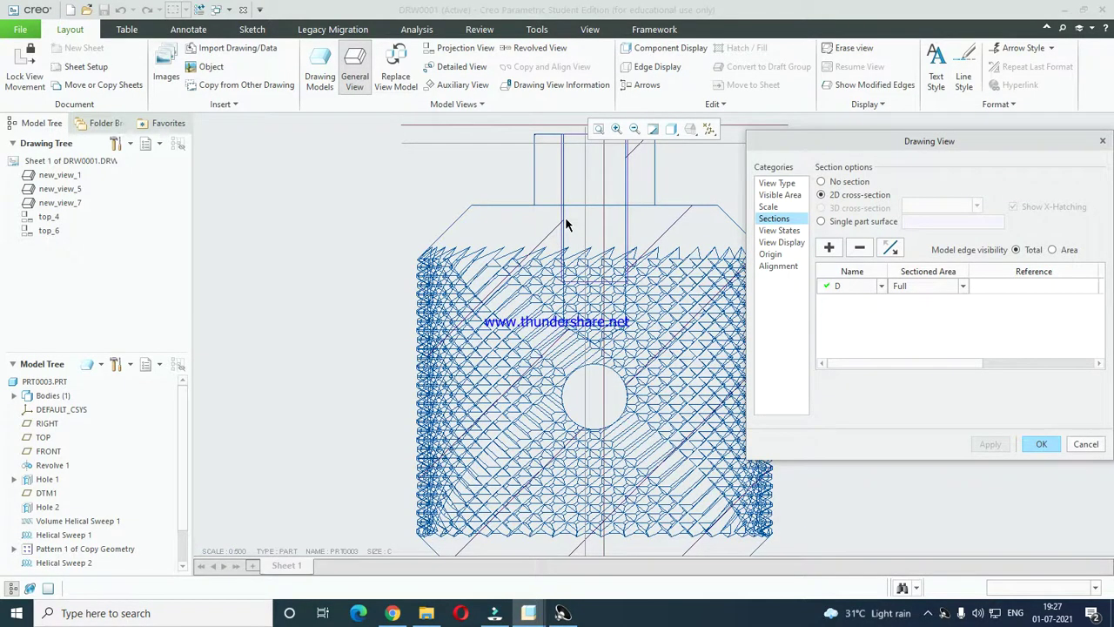
scroll(646, 322, "up", 2)
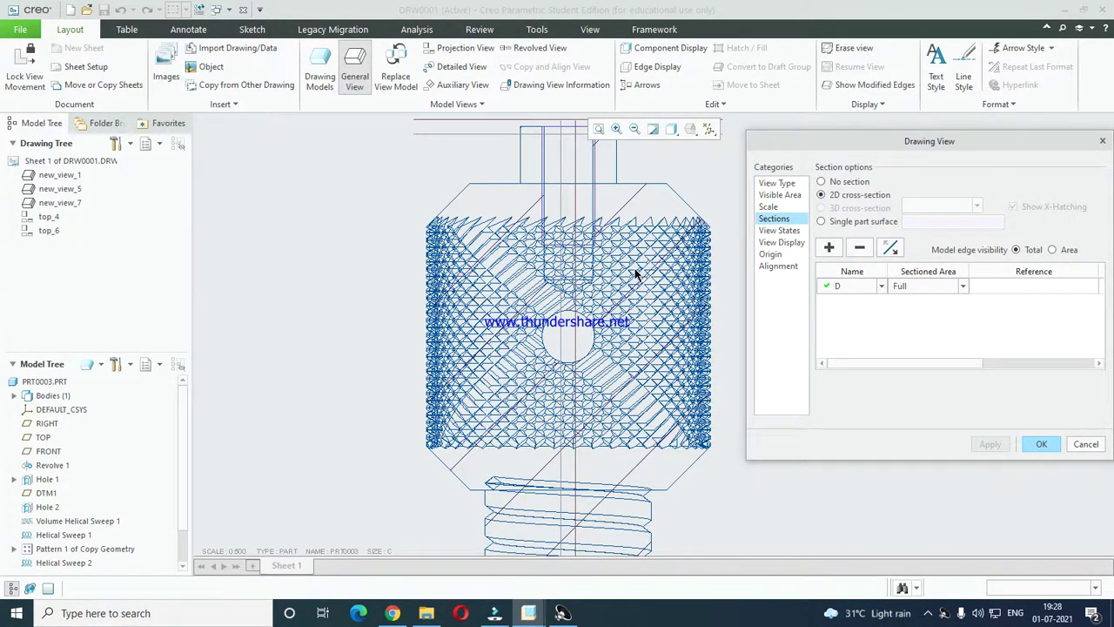
scroll(636, 274, "up", 5)
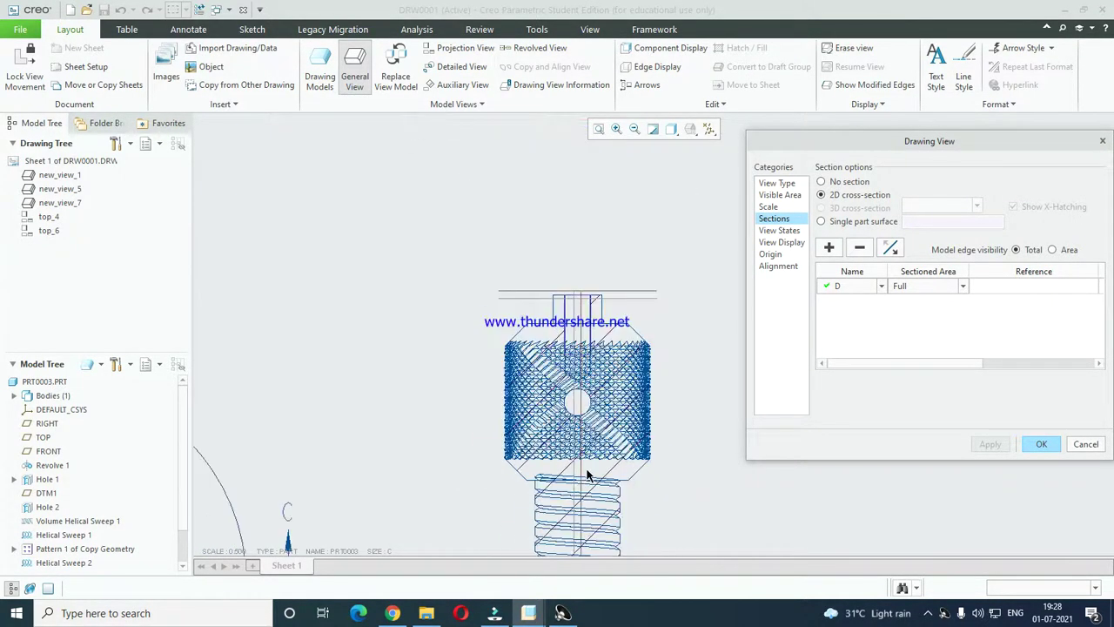
left_click(783, 231)
left_click(794, 243)
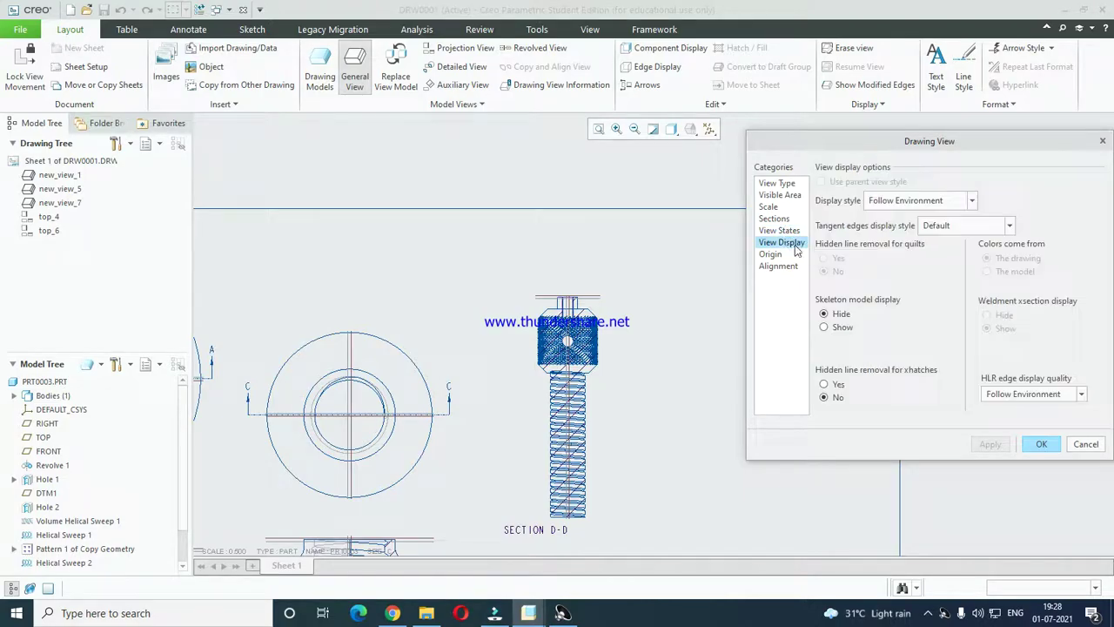
left_click(933, 202)
left_click(896, 250)
left_click(965, 225)
left_click(948, 258)
left_click(982, 446)
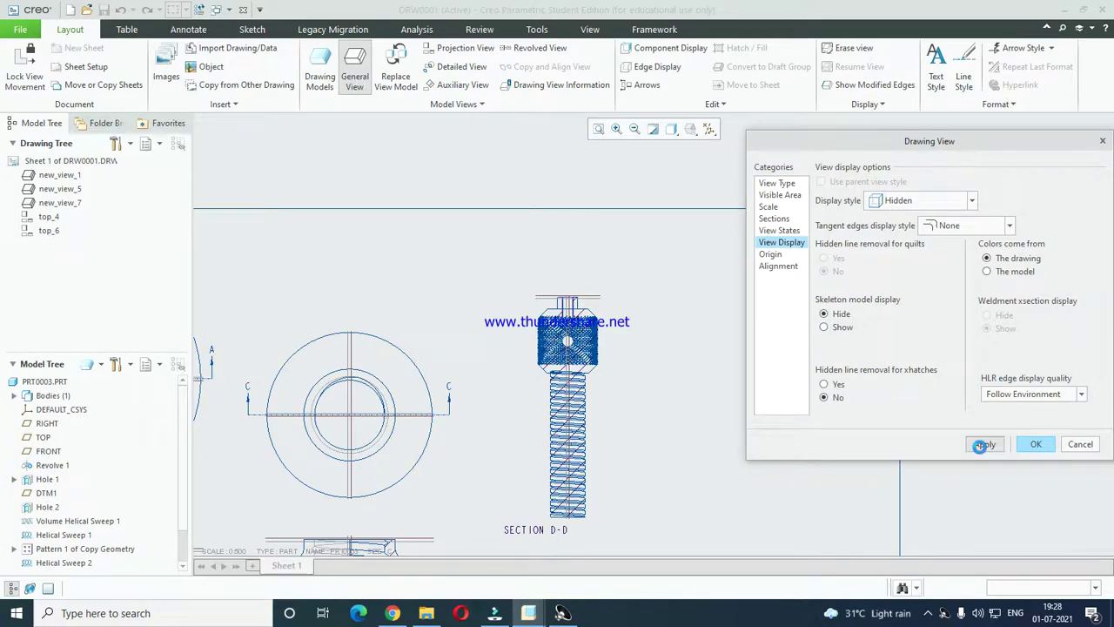
left_click(770, 254)
left_click(777, 265)
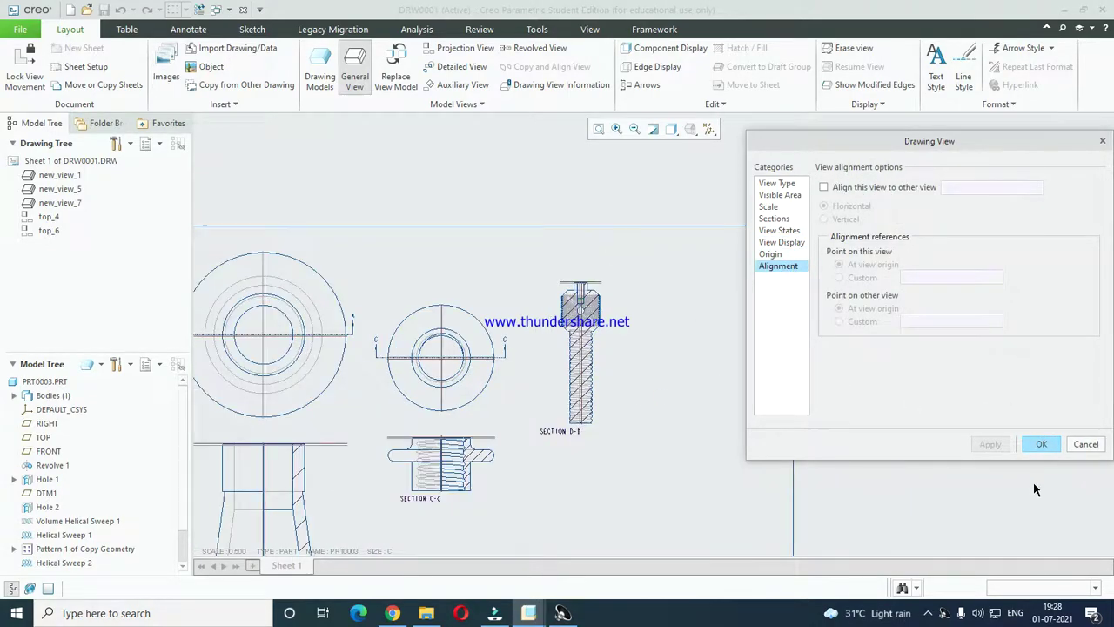
left_click(1043, 444)
- Move the PRT0003 section view down and place a projected top view above it
left_click_drag(588, 353, 584, 429)
scroll(557, 303, "down", 3)
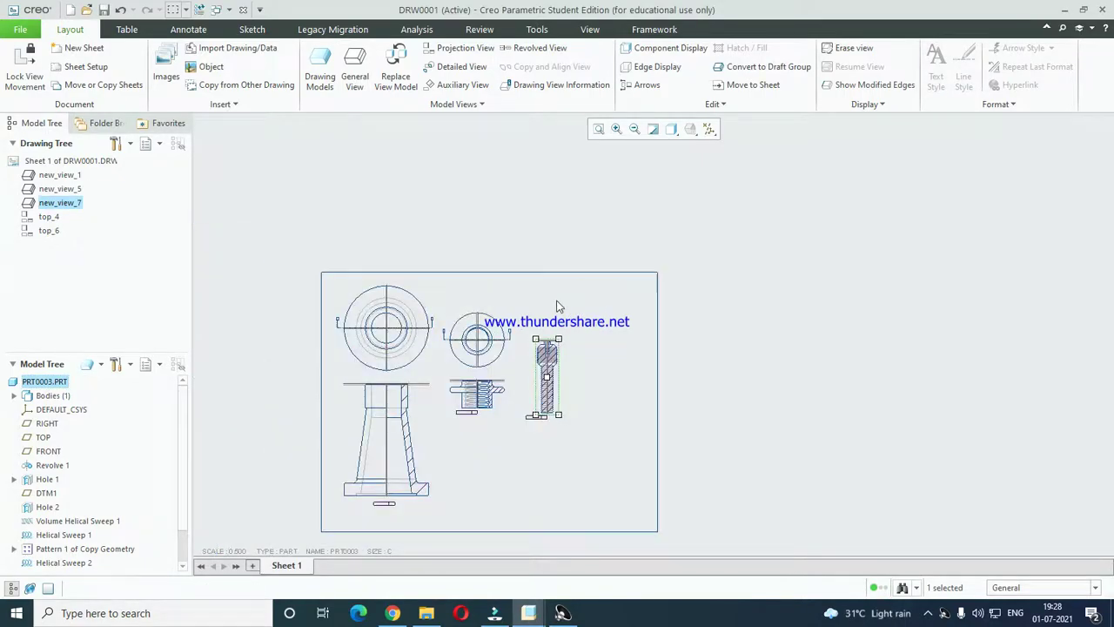
scroll(380, 206, "up", 3)
left_click(460, 48)
left_click(562, 290)
scroll(560, 297, "up", 3)
- Examine the PRT0003 top view's visible area, scale and section settings
double_click(609, 270)
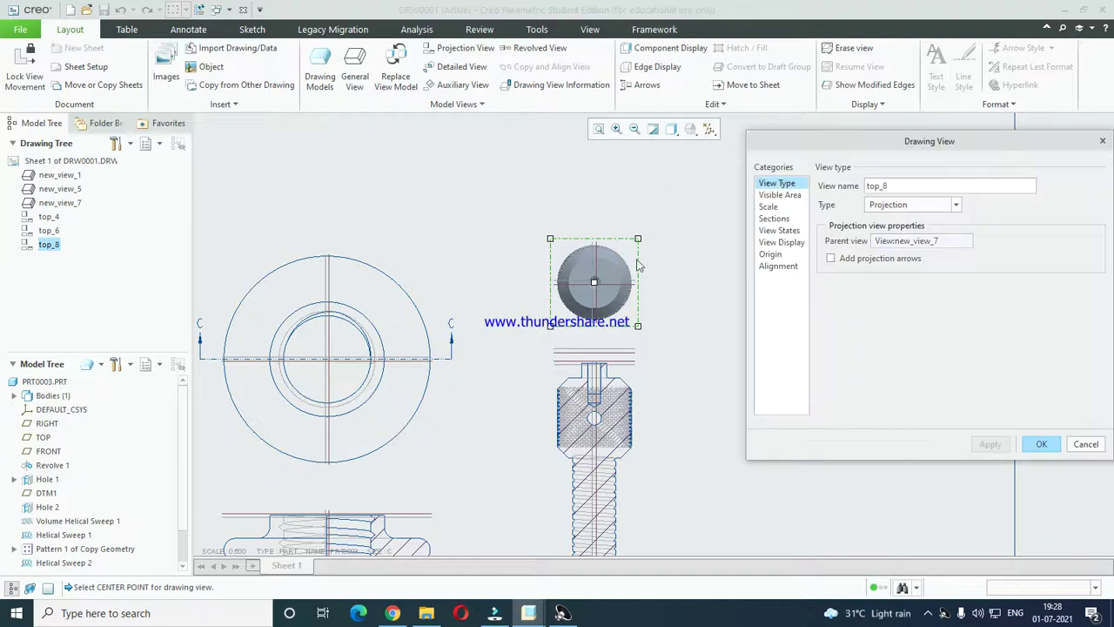
left_click(775, 195)
left_click(772, 207)
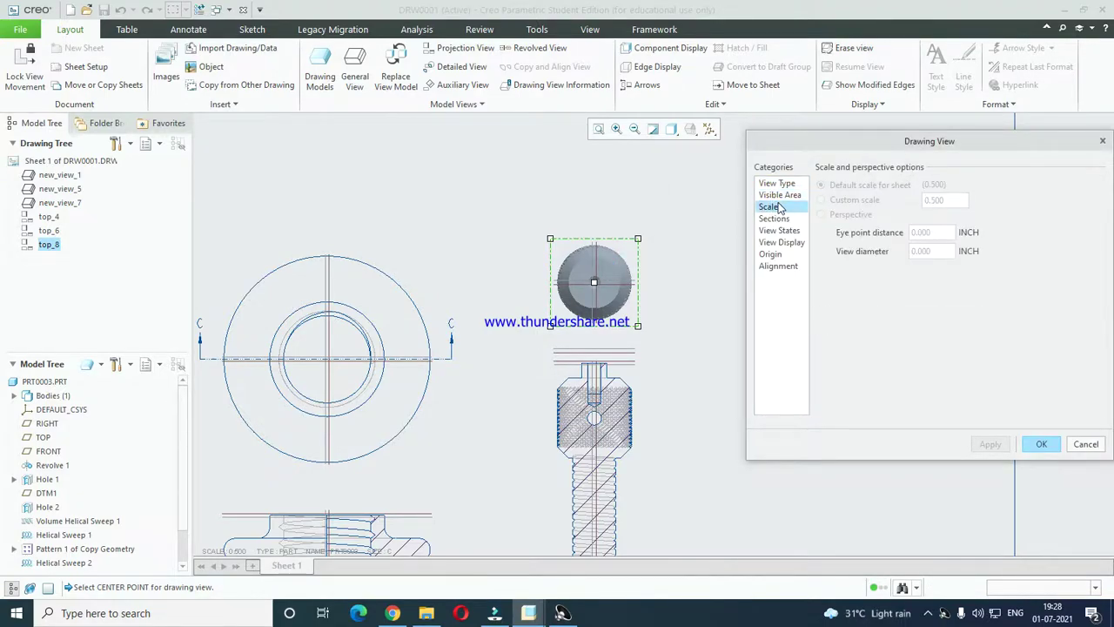
left_click(780, 197)
left_click(775, 219)
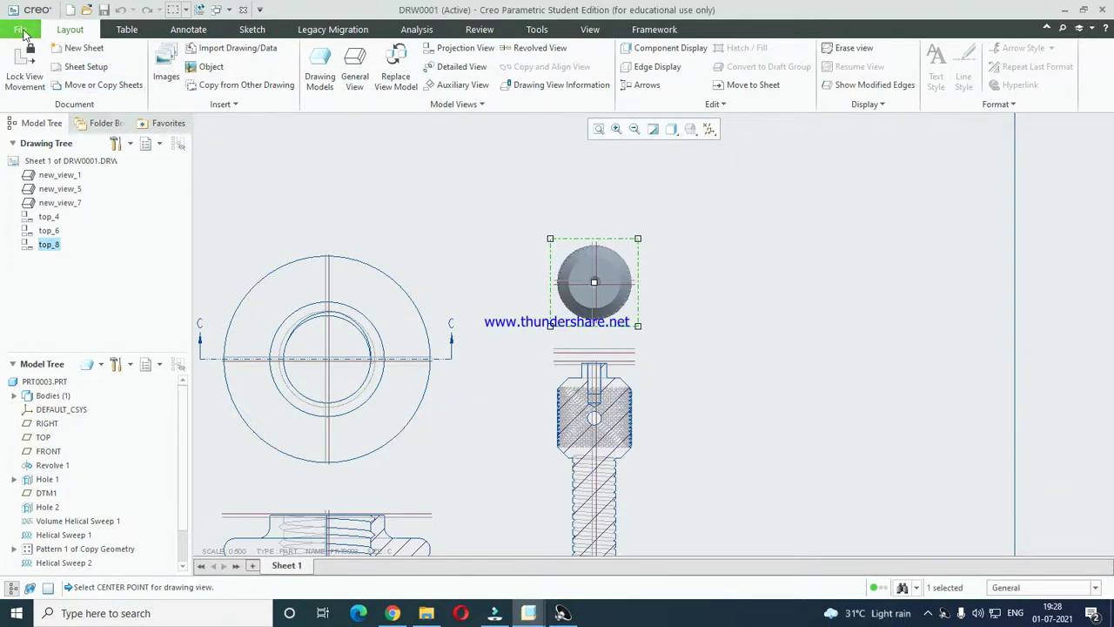
- Deselect the PRT0003 top view and open the file commands for the drawing
left_click(388, 174)
left_click(29, 30)
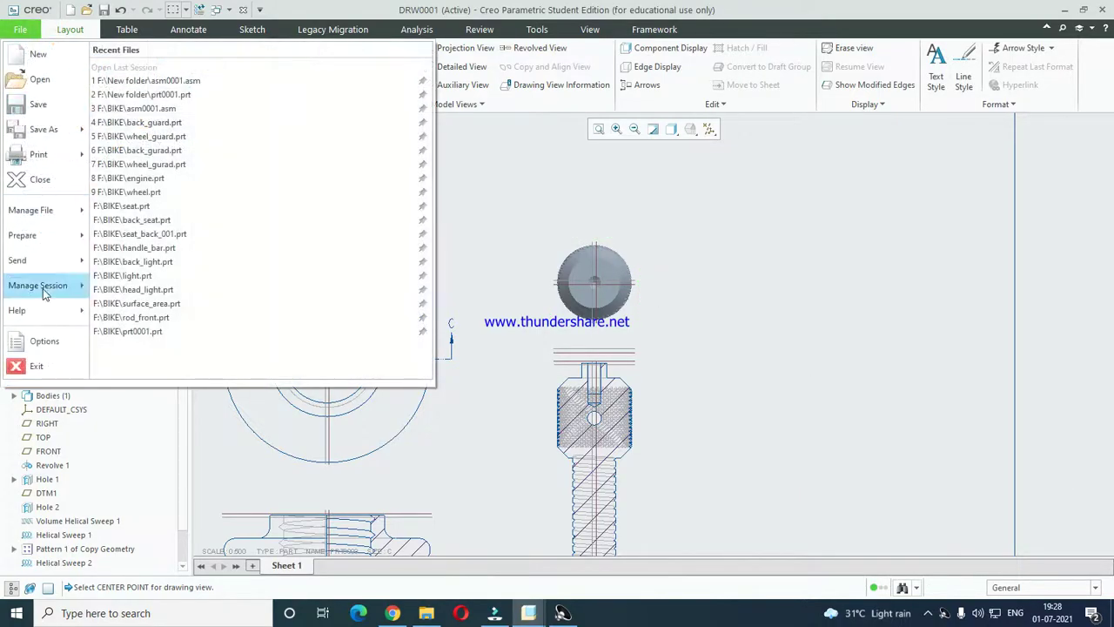